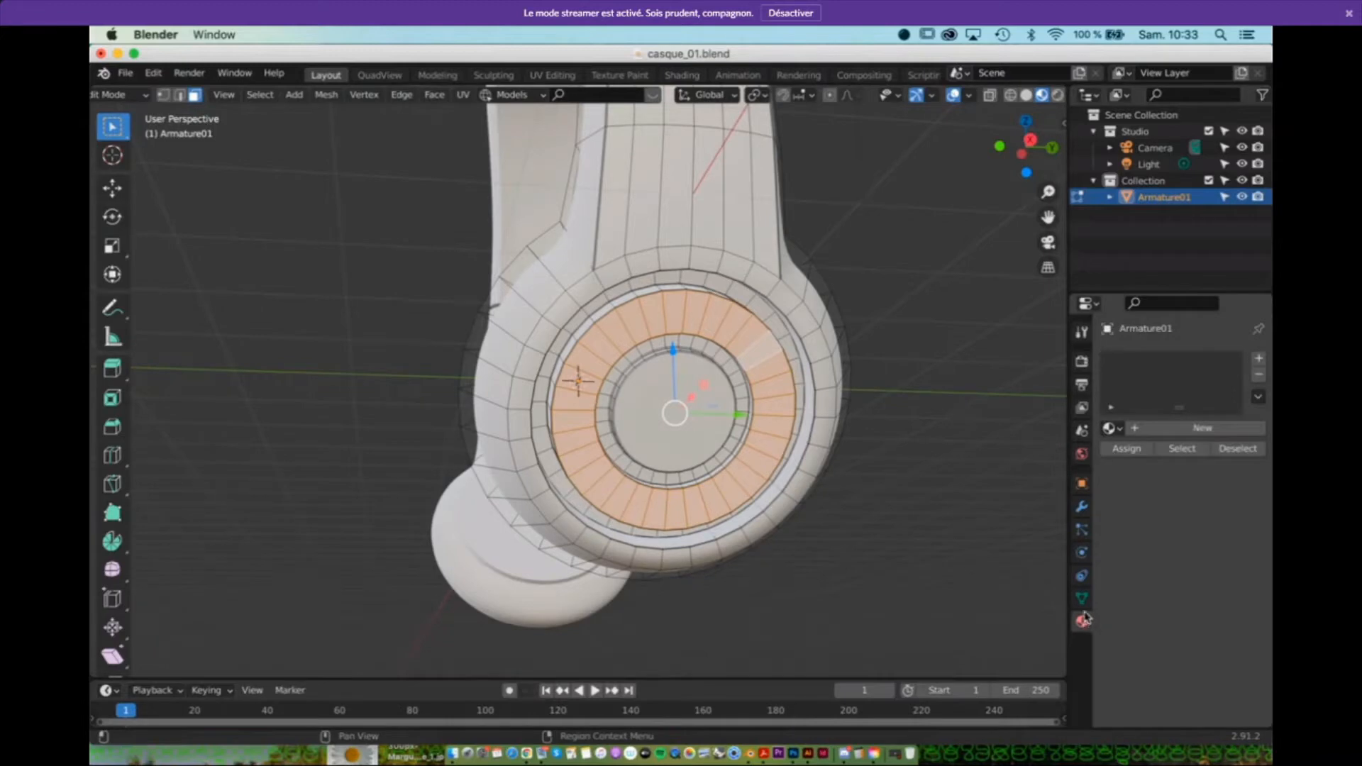
Step: Create a material on the headphone mesh and set its base color to saturated blue, hue 0.658 and saturation 1.000
{"action": "left_click", "coordinate": [1136, 430]}
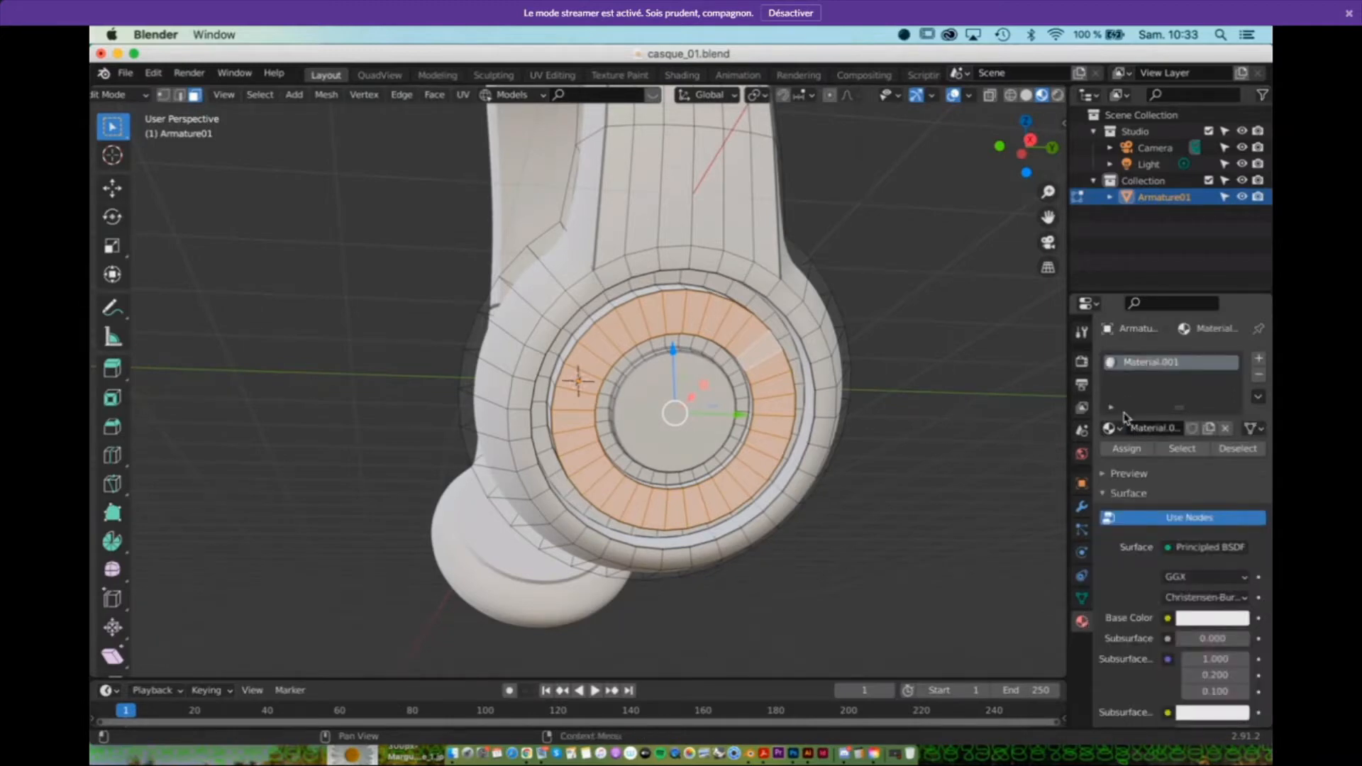
{"action": "left_click", "coordinate": [1208, 626]}
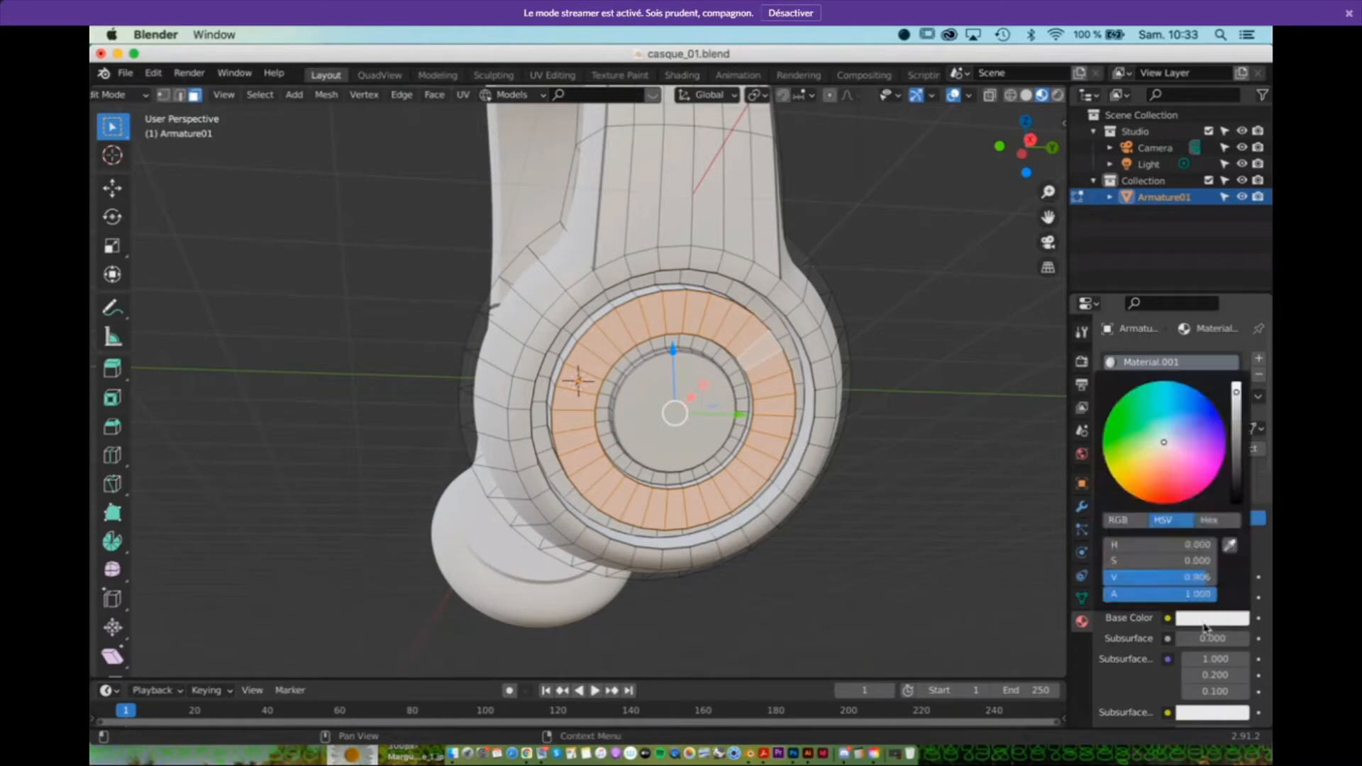
{"action": "left_click", "coordinate": [1175, 466]}
{"action": "left_click", "coordinate": [1218, 415]}
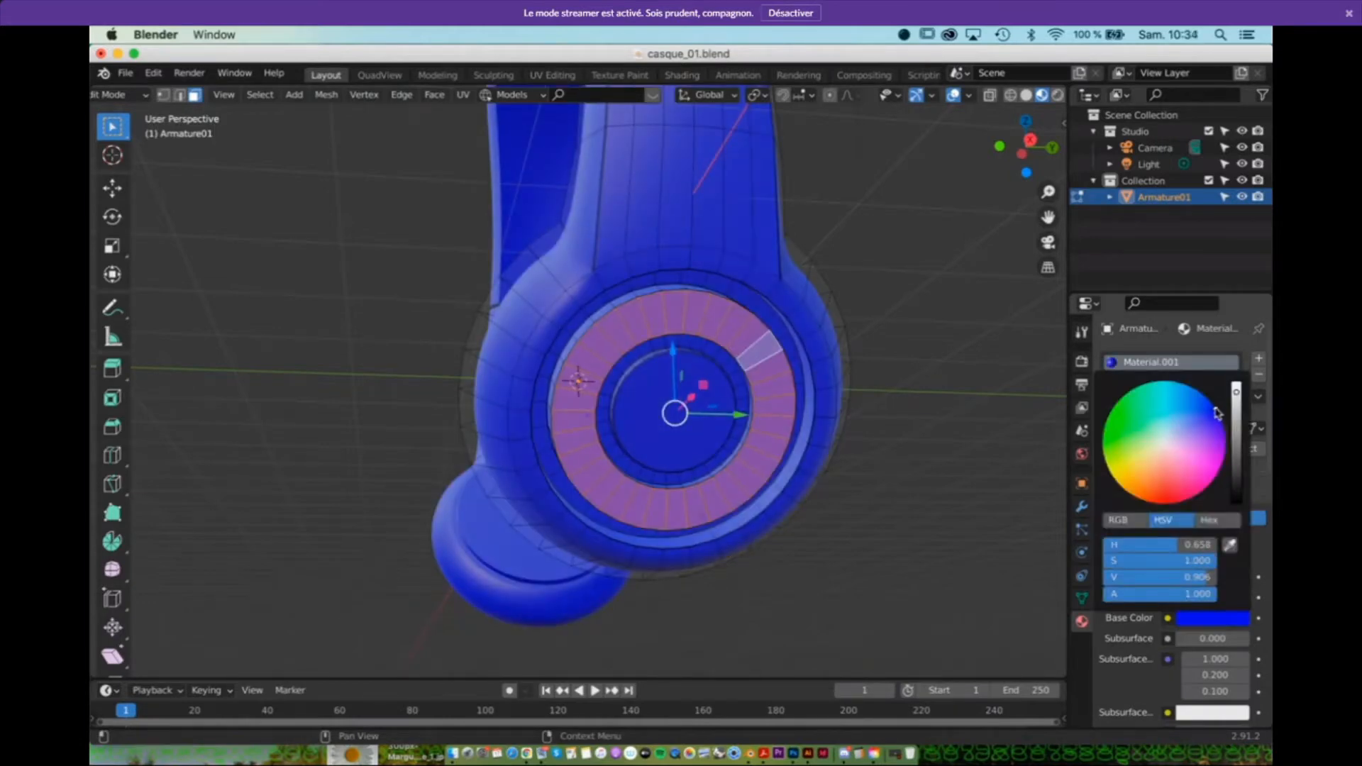
Step: Add a second material slot with a new material and assign it to the selected ring faces on the ear cup
{"action": "left_click", "coordinate": [1259, 359]}
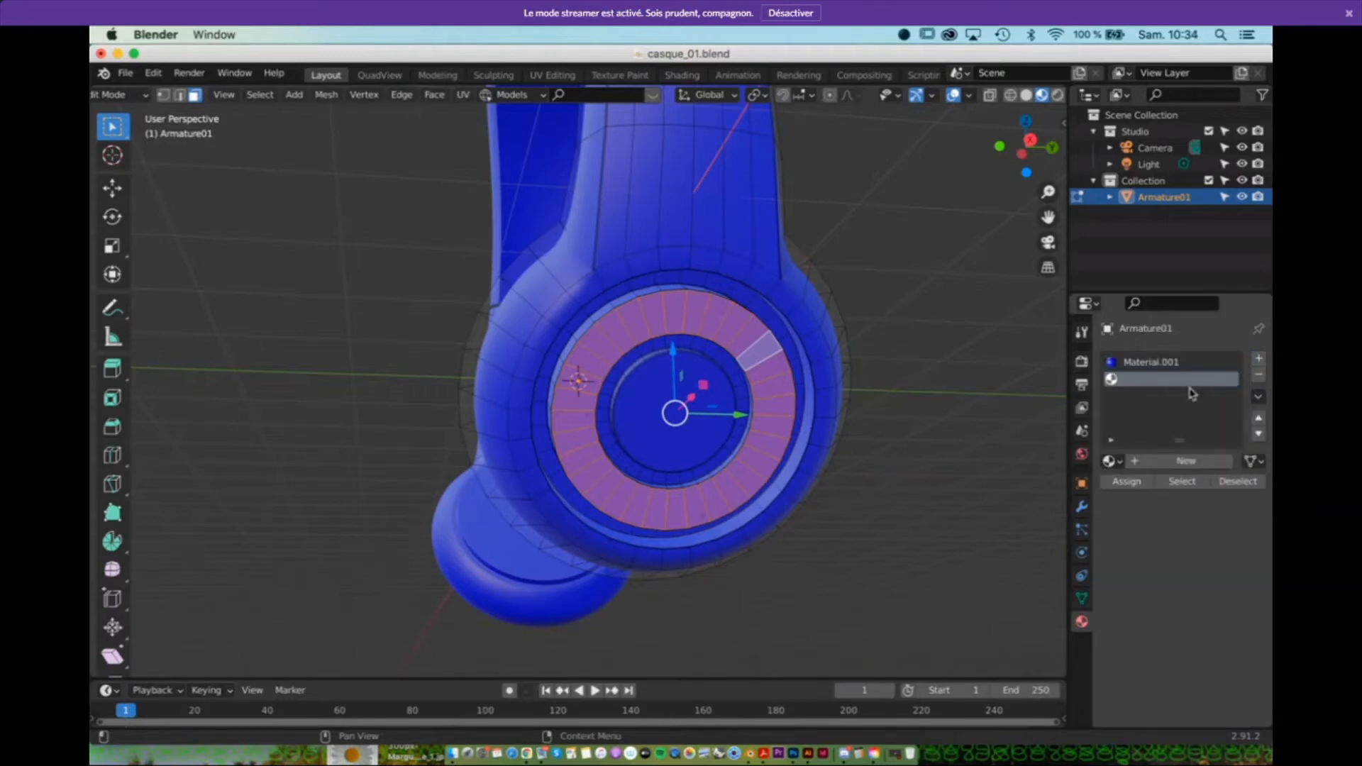
{"action": "left_click", "coordinate": [1140, 465]}
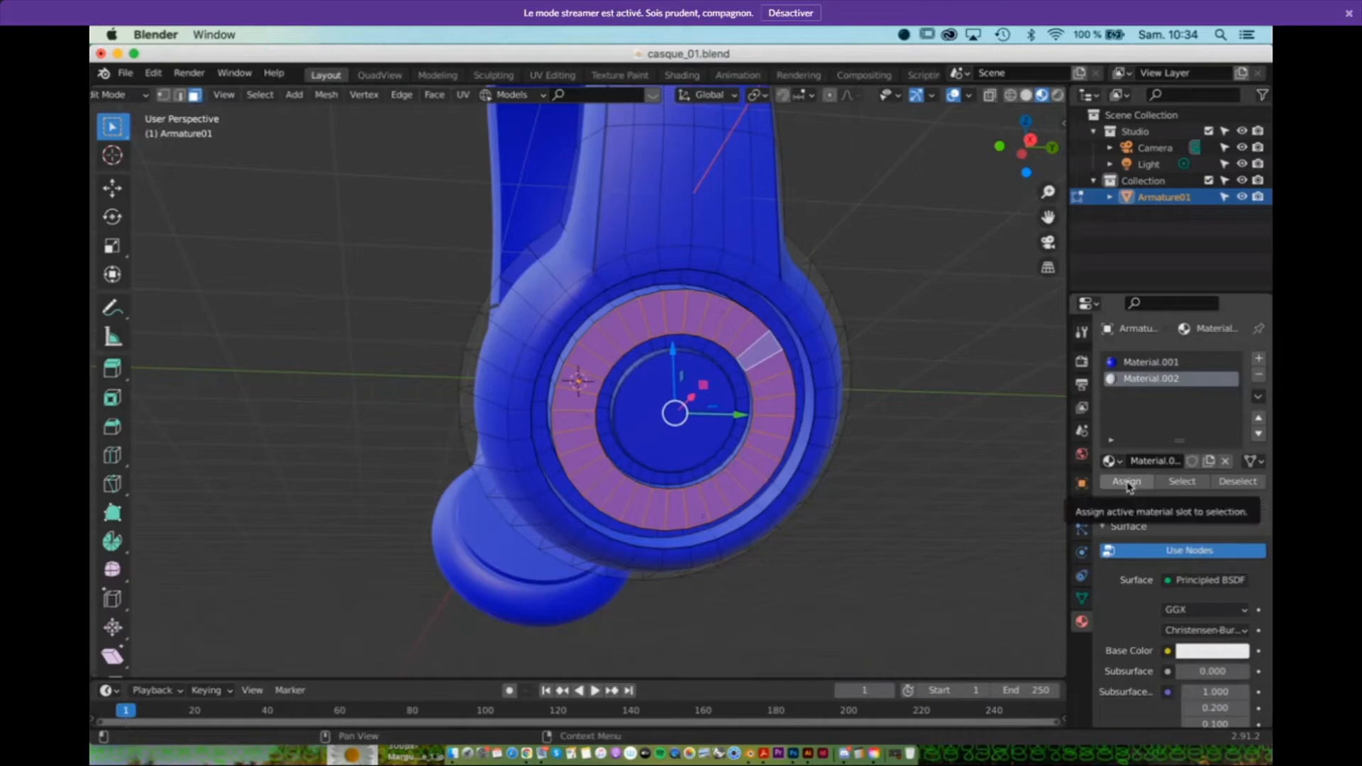
{"action": "left_click", "coordinate": [1129, 481]}
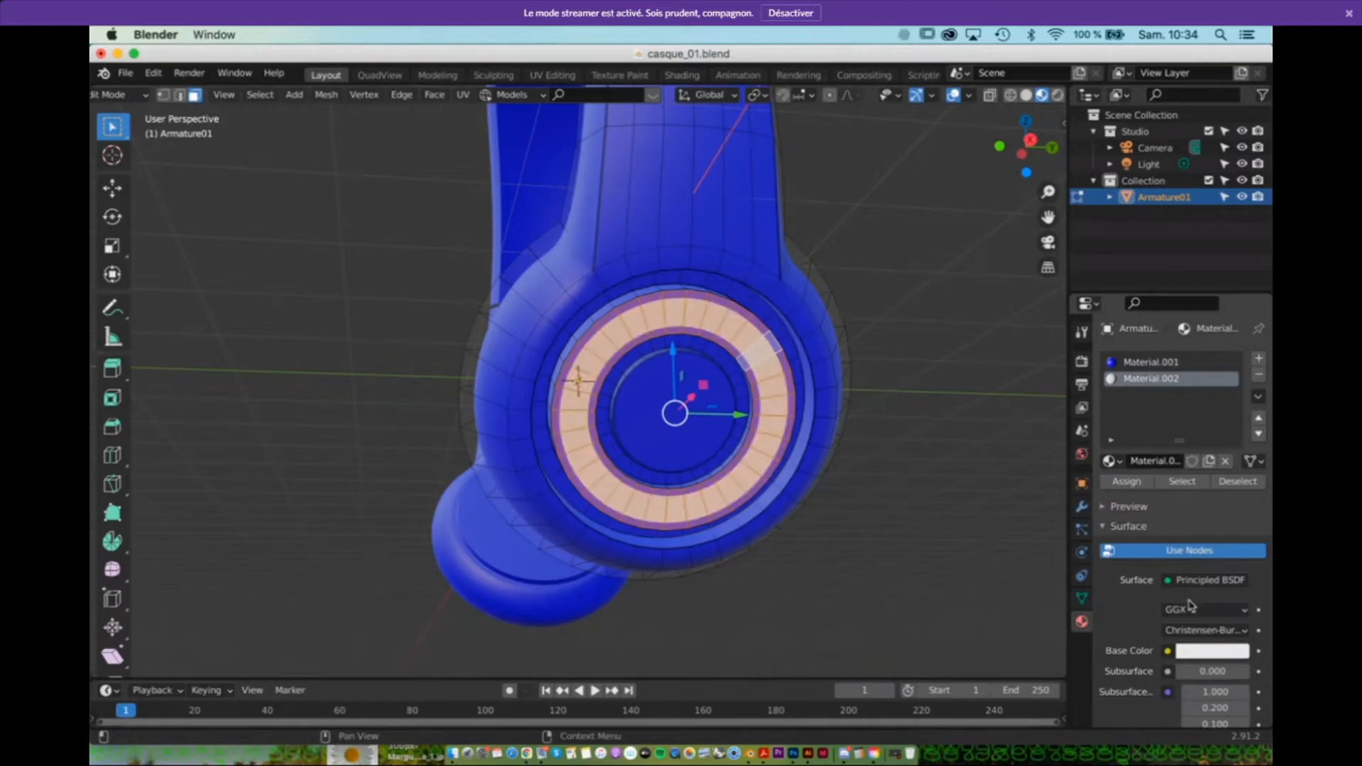
Step: Set the second material's base color to fully saturated magenta and deselect the ring faces
{"action": "left_click", "coordinate": [1212, 651]}
{"action": "left_click", "coordinate": [1217, 505]}
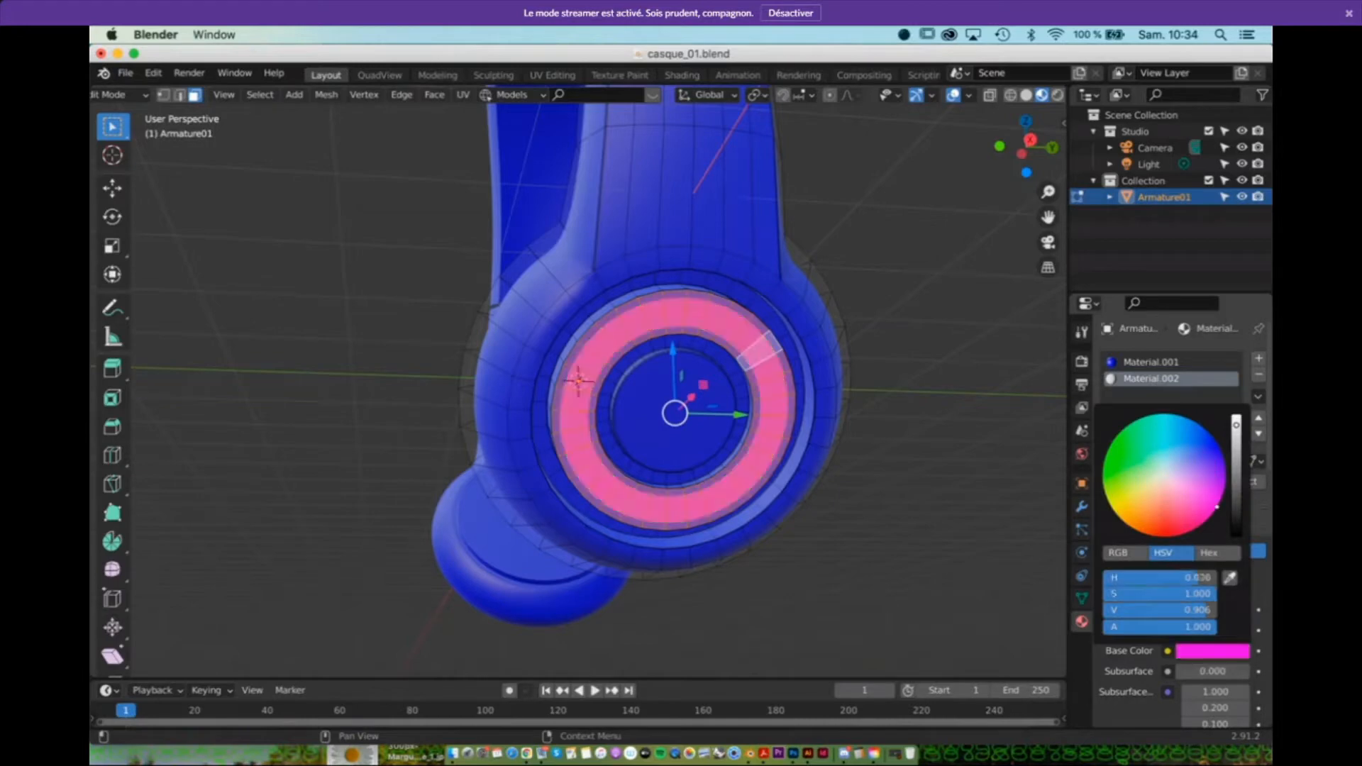
{"action": "left_click", "coordinate": [897, 541]}
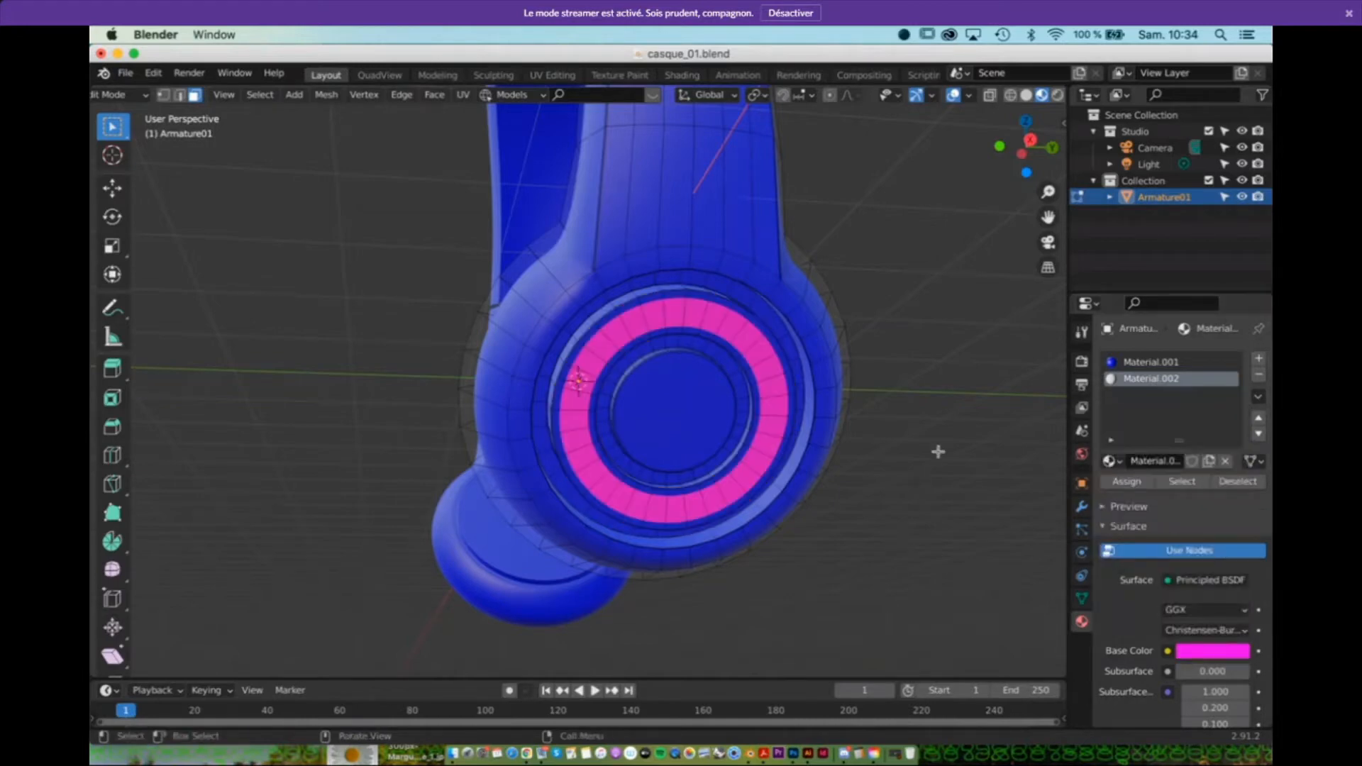
Step: Assign the blue material, Material.001, to a single face of the pink ring on the ear cup
{"action": "mouse_move", "coordinate": [934, 450]}
{"action": "middle_mouse_down"}
{"action": "mouse_move", "coordinate": [921, 431]}
{"action": "mouse_move", "coordinate": [888, 456]}
{"action": "mouse_move", "coordinate": [921, 468]}
{"action": "middle_mouse_up"}
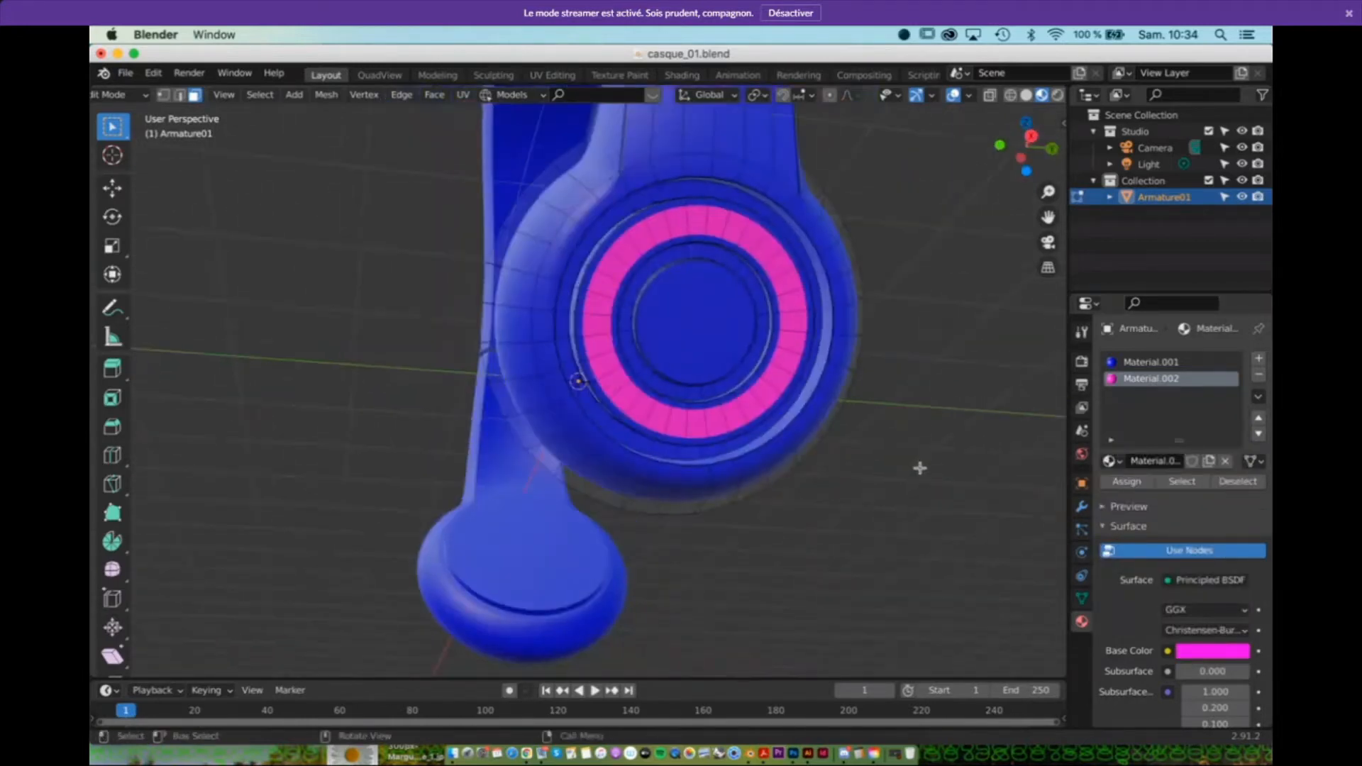
{"action": "scroll", "coordinate": [916, 463], "scroll_direction": "down", "scroll_amount": 3}
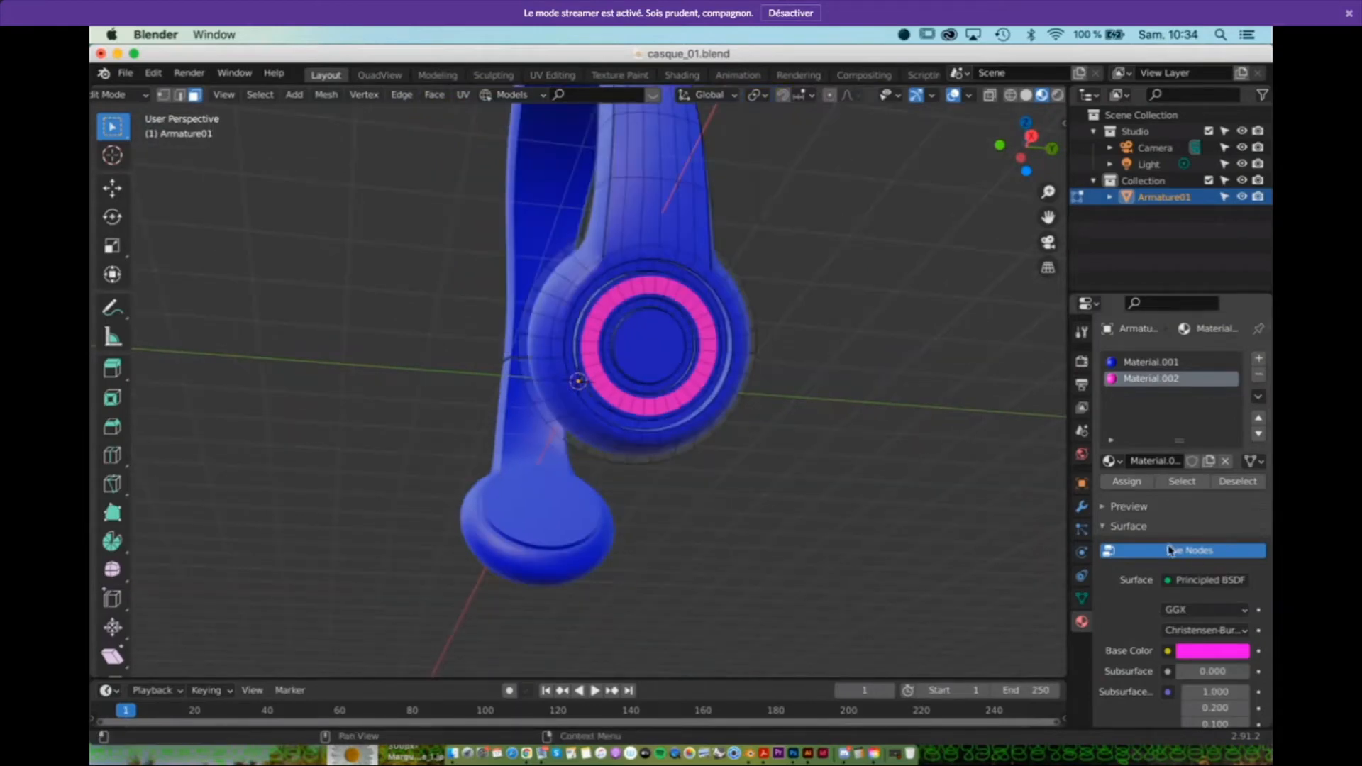
{"action": "left_click", "coordinate": [1159, 364]}
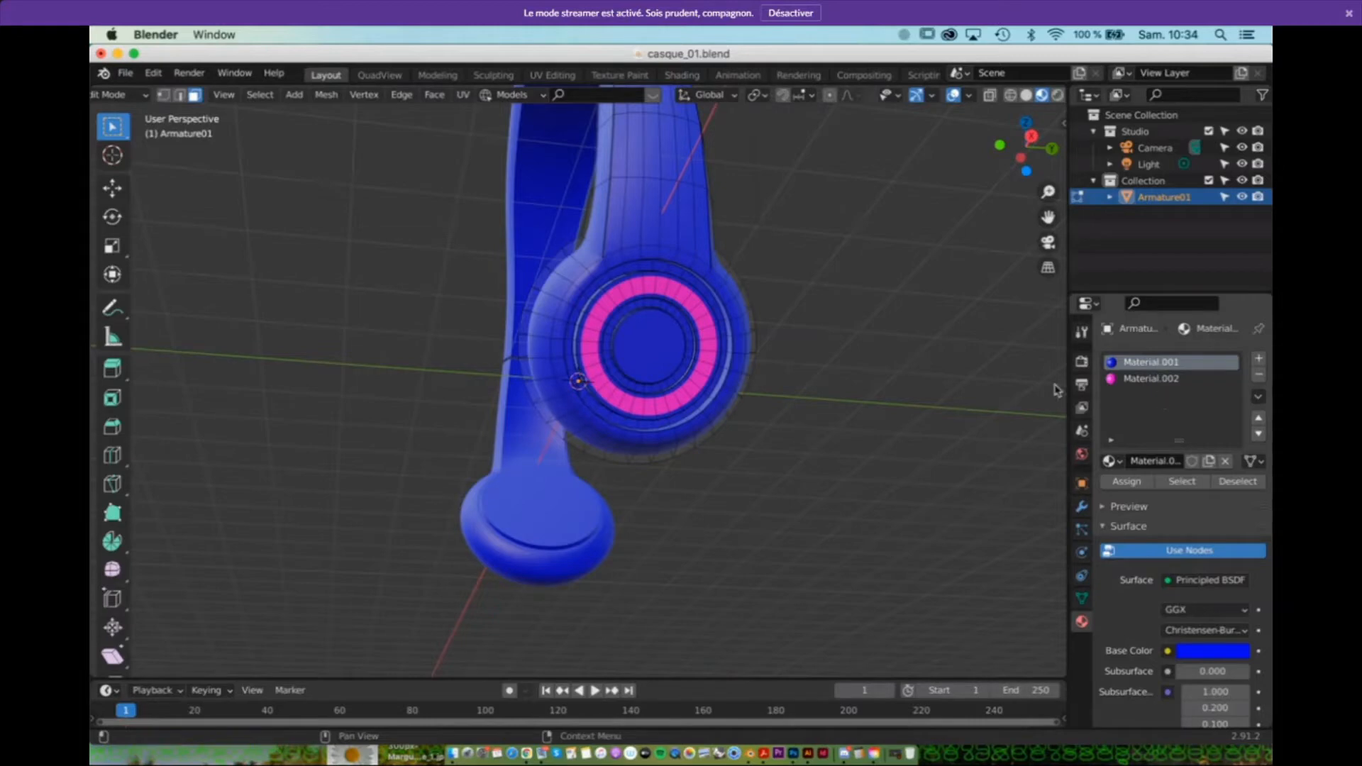
{"action": "left_click", "coordinate": [699, 310]}
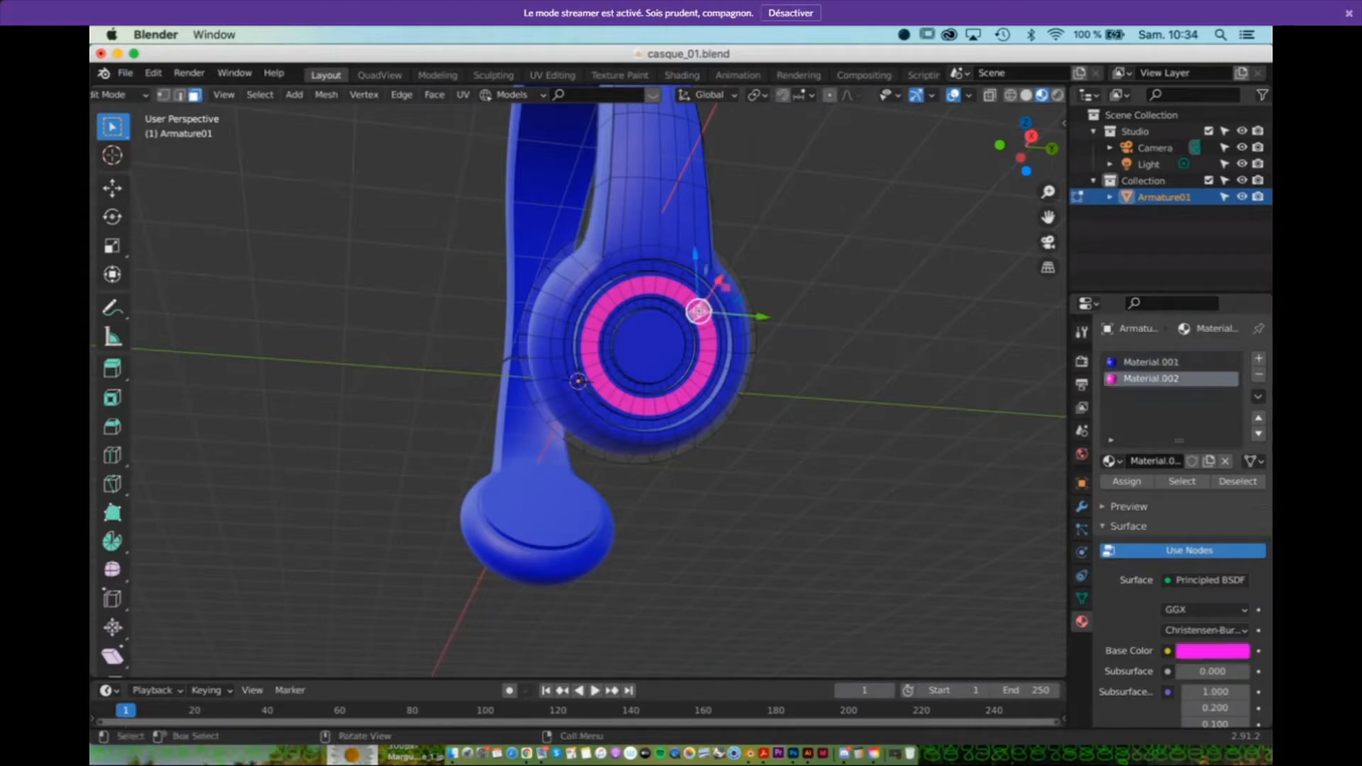
{"action": "left_click", "coordinate": [1164, 364]}
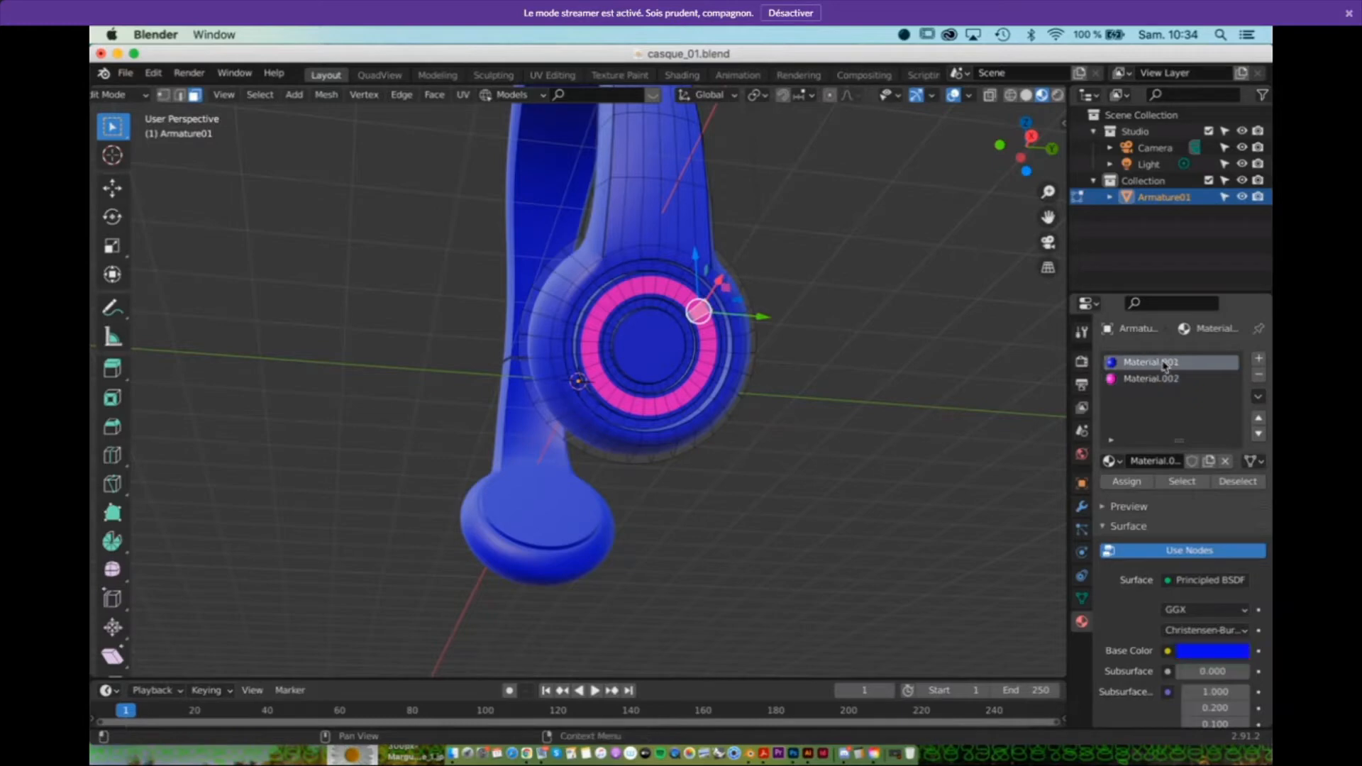
{"action": "left_click", "coordinate": [1120, 483]}
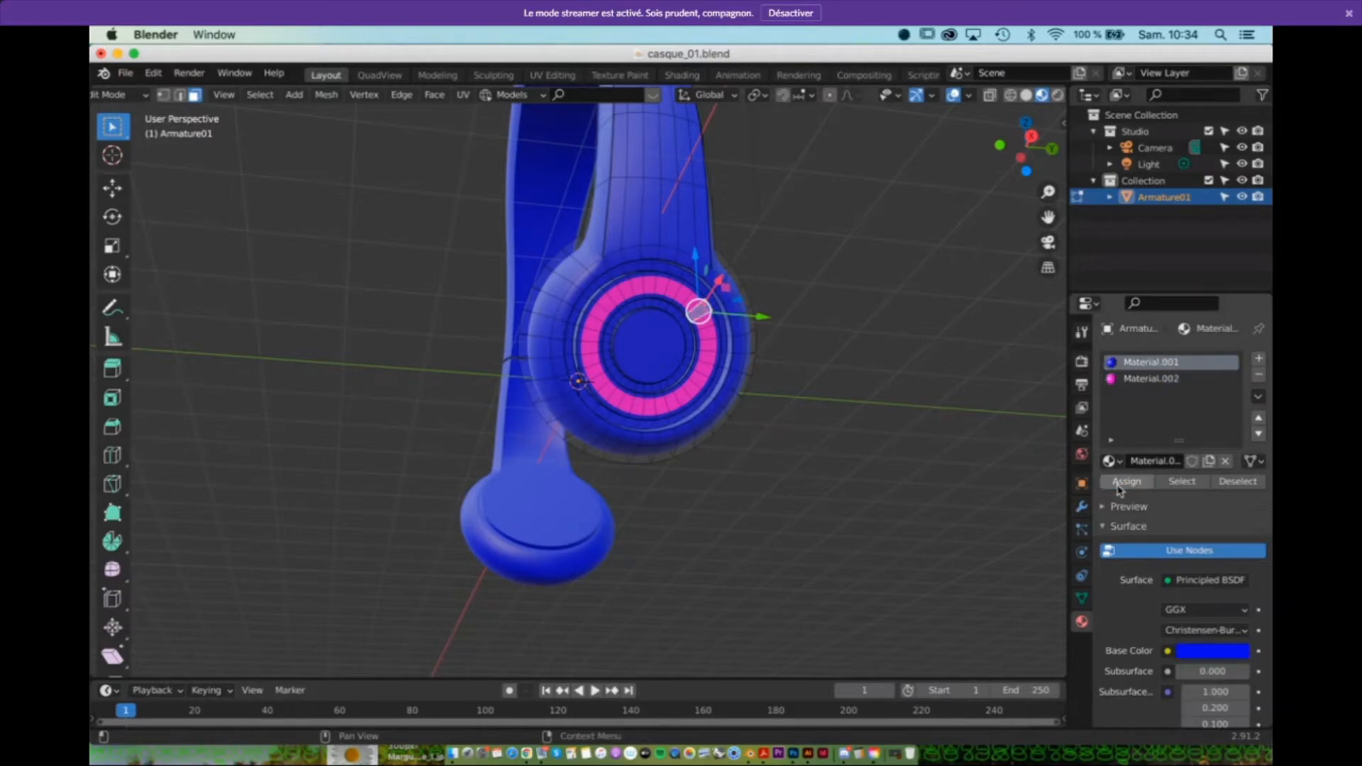
{"action": "left_click", "coordinate": [840, 478]}
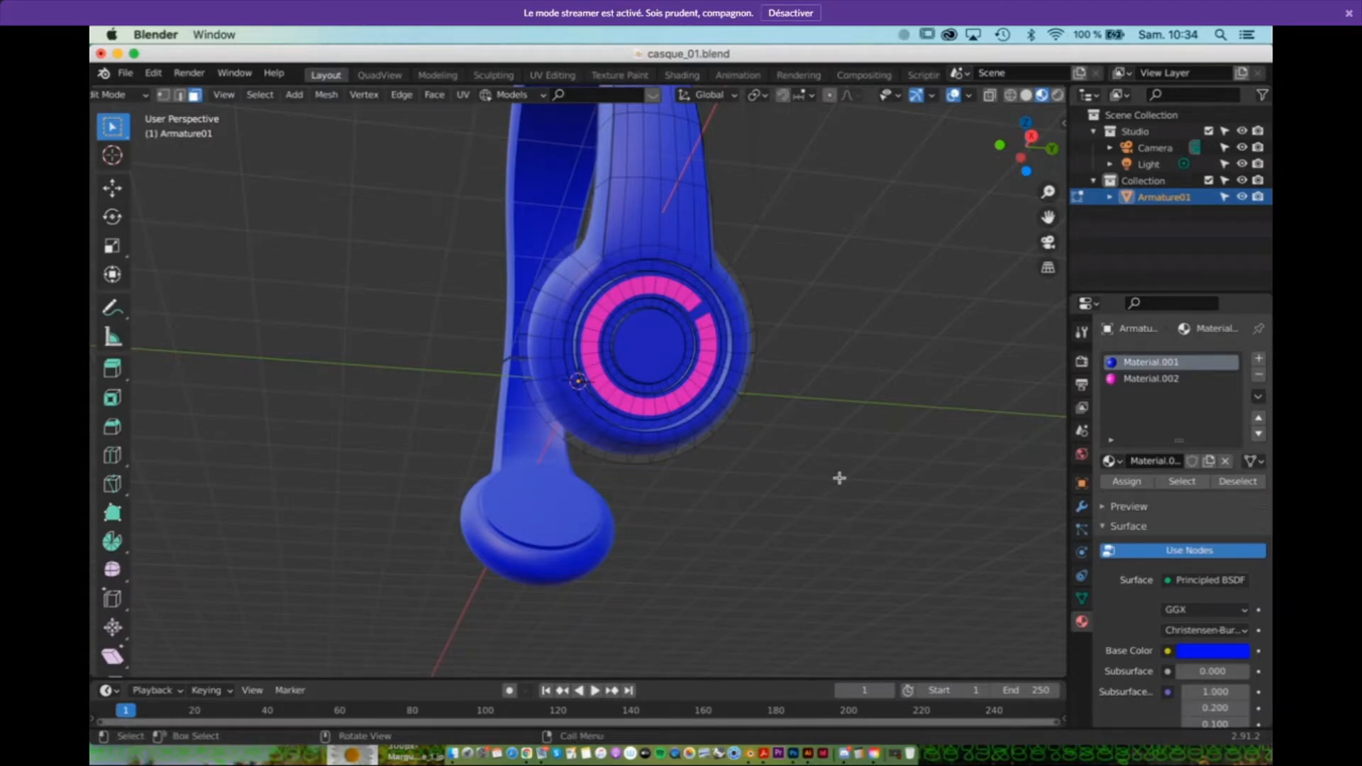
{"action": "scroll", "coordinate": [840, 479], "scroll_direction": "up", "scroll_amount": 3}
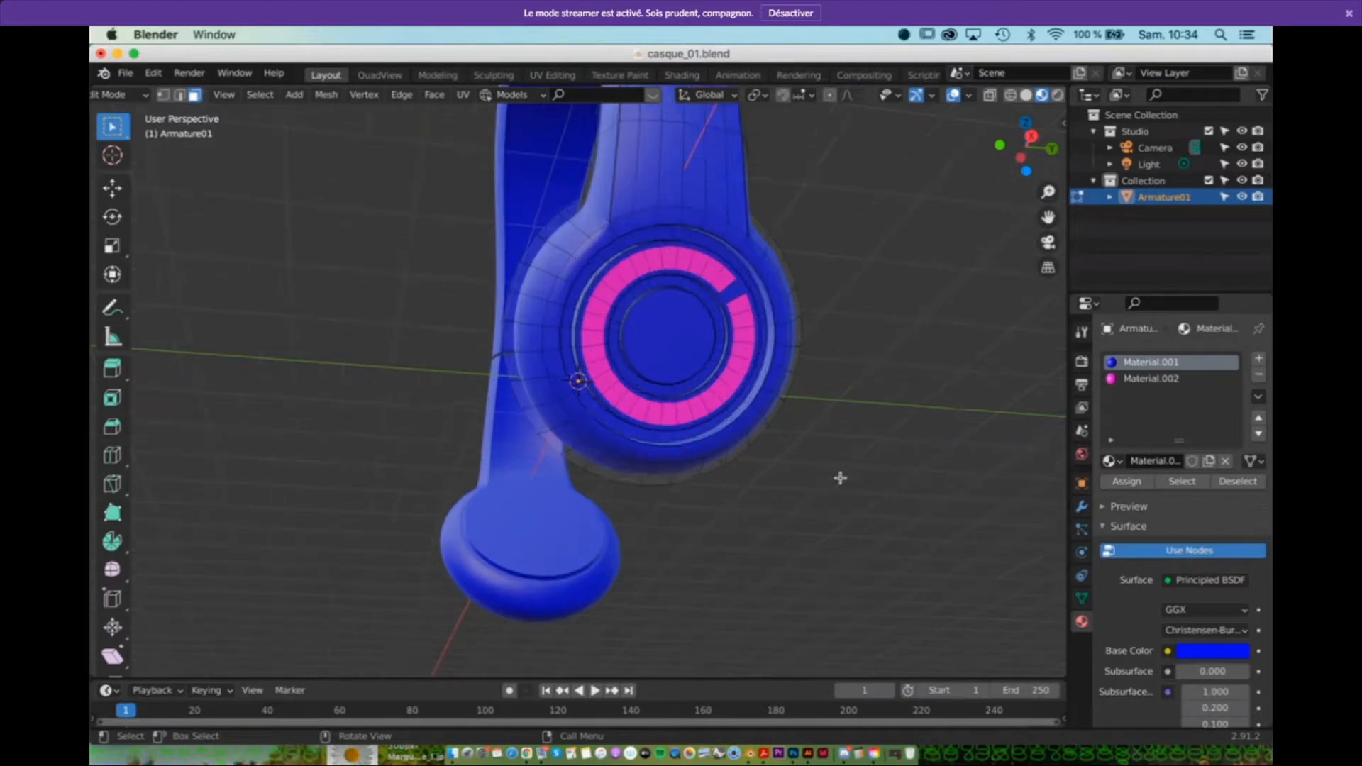
{"action": "middle_click_drag", "start_coordinate": [816, 476], "coordinate": [848, 453]}
{"action": "scroll", "coordinate": [771, 445], "scroll_direction": "down", "scroll_amount": 3}
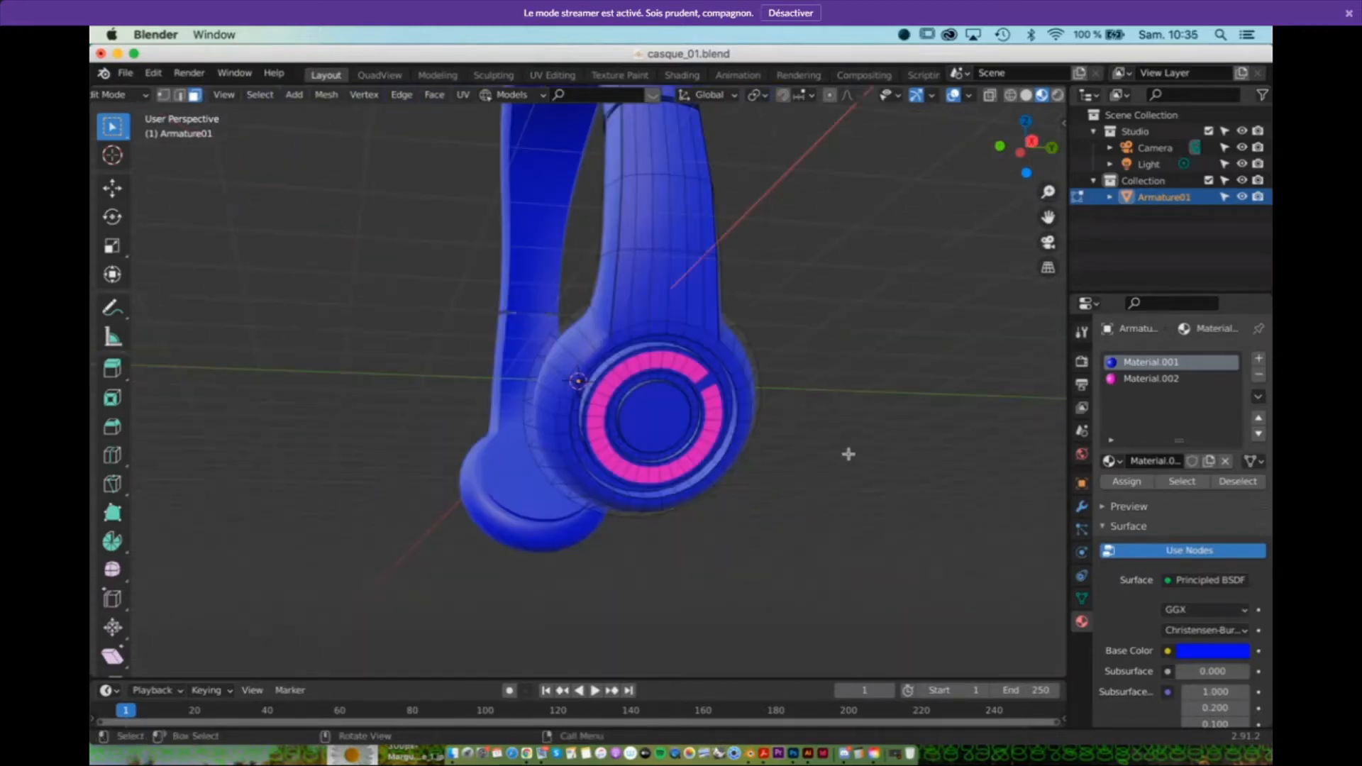
{"action": "scroll", "coordinate": [838, 437], "scroll_direction": "up", "scroll_amount": 2}
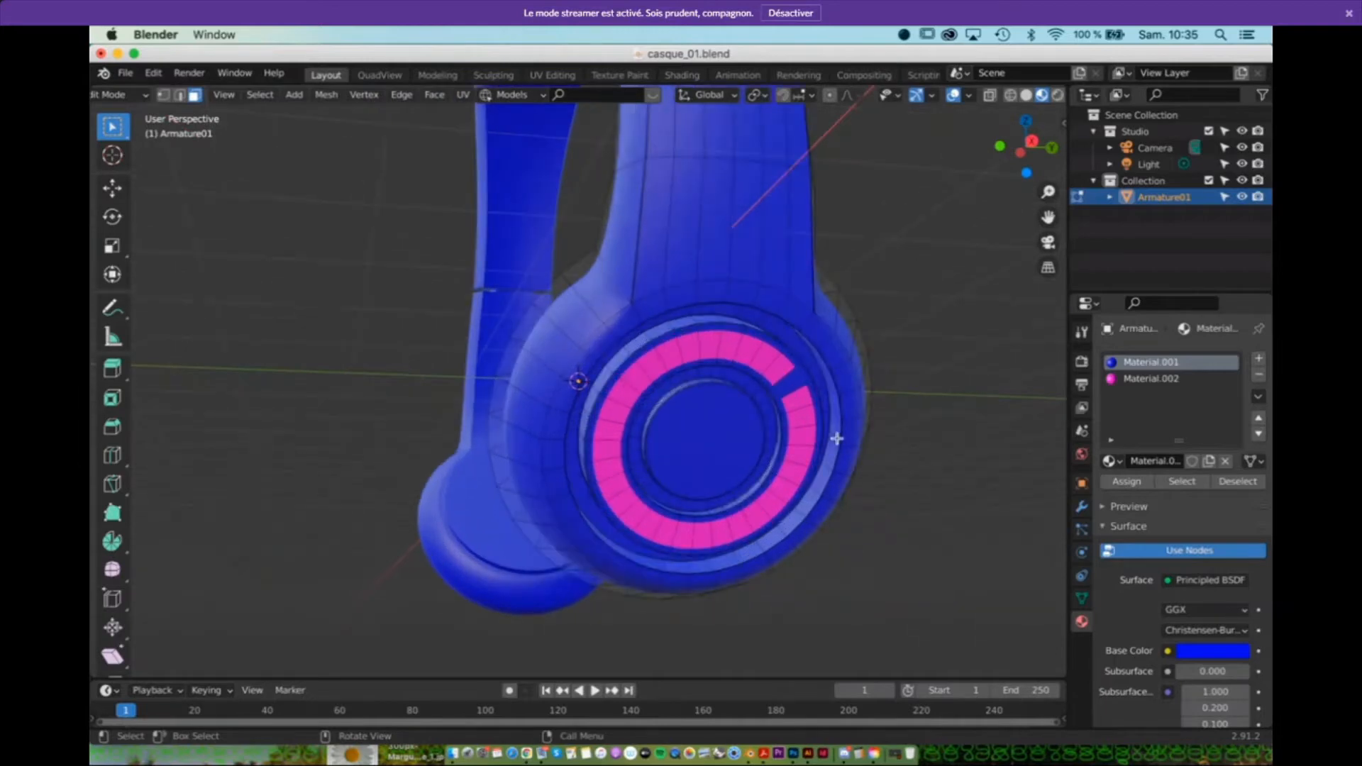
Step: Compare the surface settings of Material.002 and Material.001
{"action": "left_click", "coordinate": [1151, 378]}
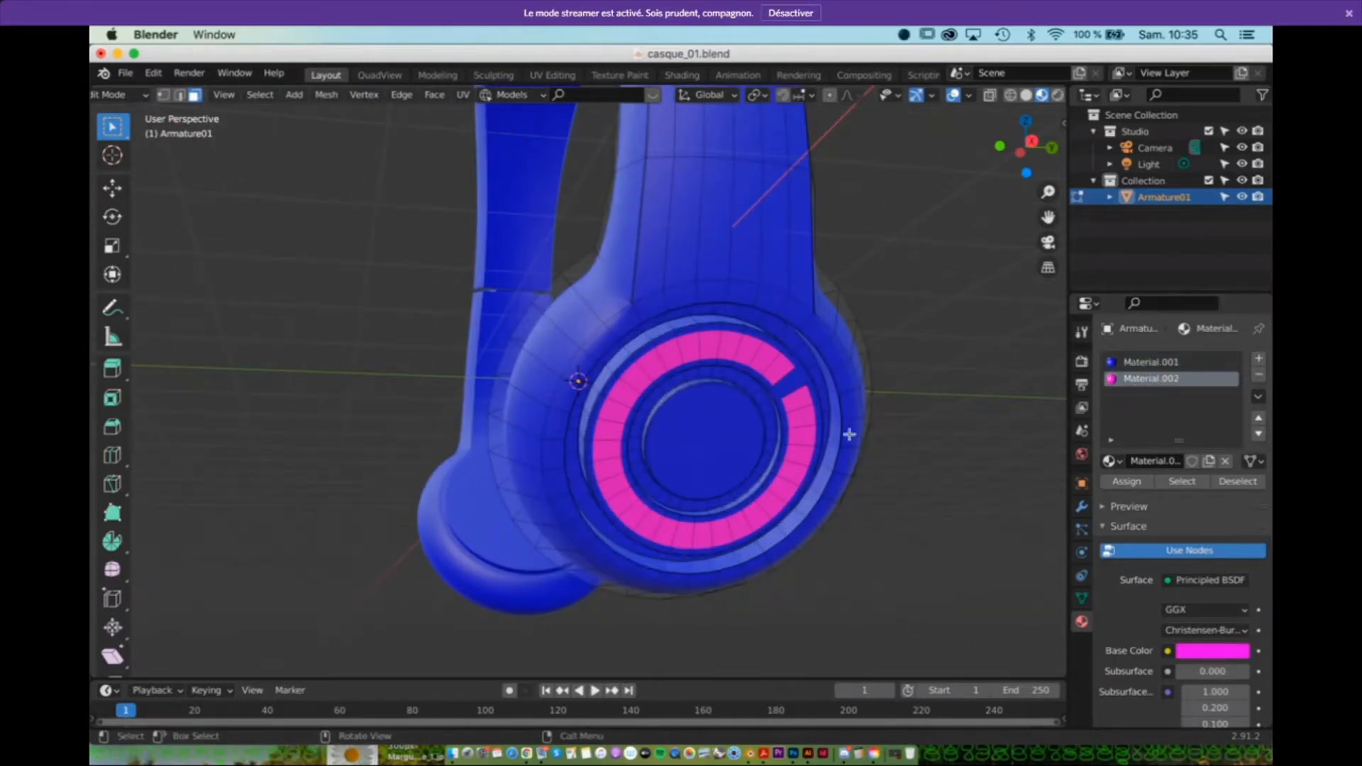
{"action": "scroll", "coordinate": [850, 434], "scroll_direction": "down", "scroll_amount": 2}
{"action": "middle_click_drag", "start_coordinate": [882, 433], "coordinate": [816, 426]}
{"action": "scroll", "coordinate": [1137, 602], "scroll_direction": "down", "scroll_amount": 8}
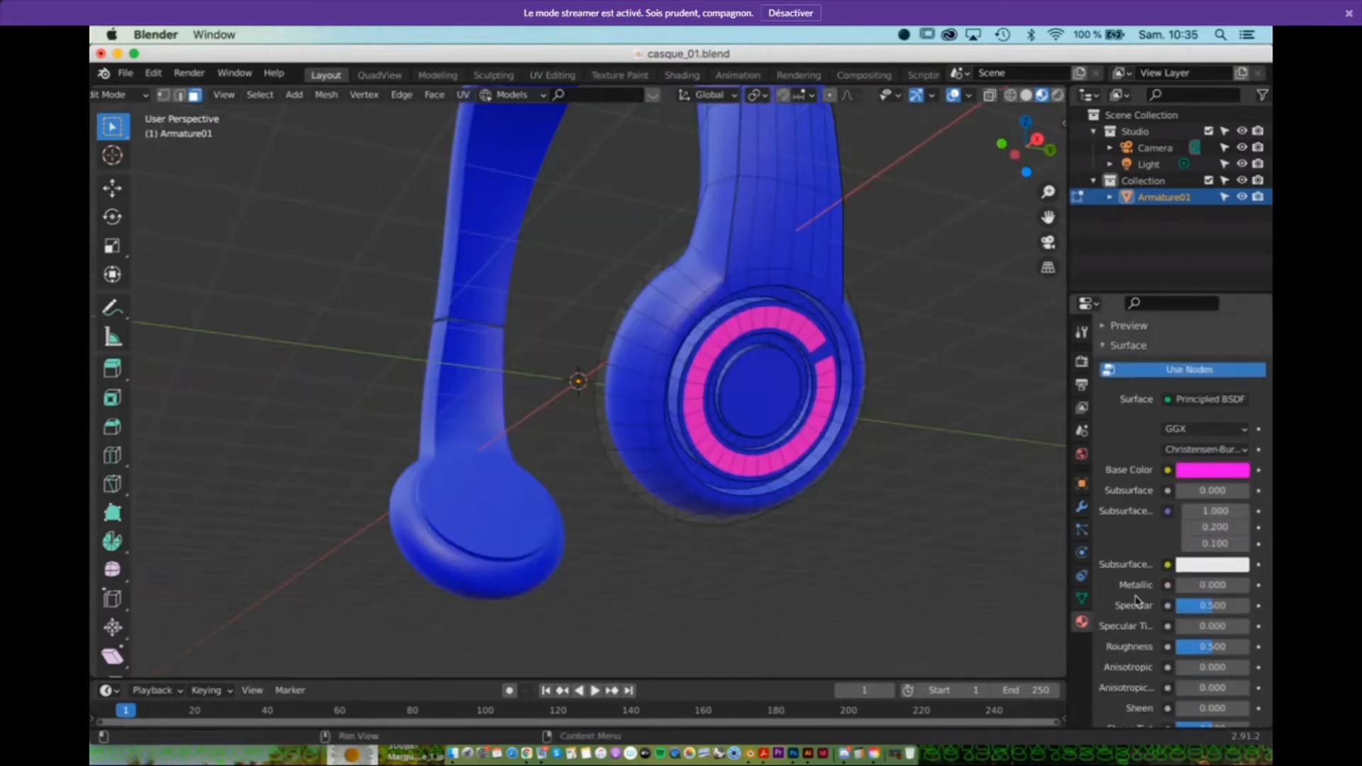
{"action": "scroll", "coordinate": [1137, 601], "scroll_direction": "up", "scroll_amount": 8}
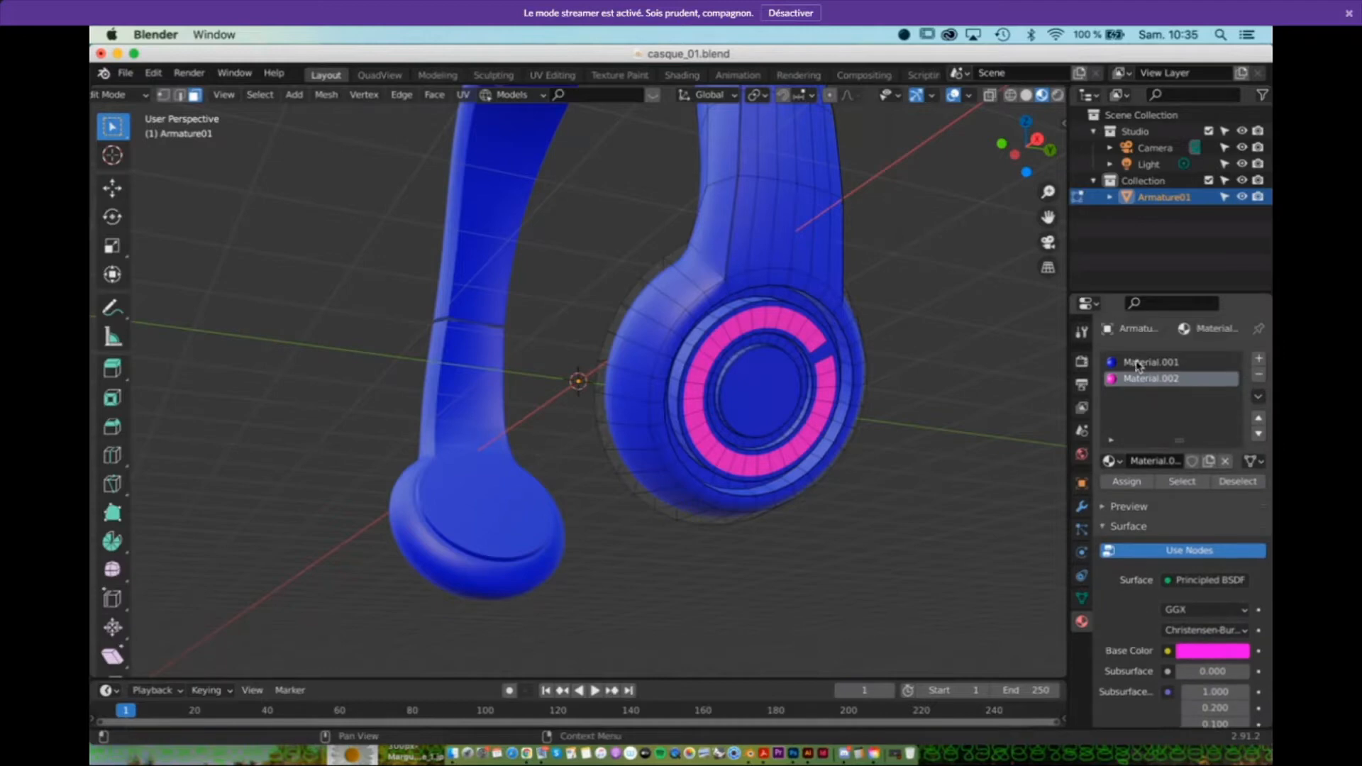
{"action": "left_click", "coordinate": [1135, 364]}
{"action": "scroll", "coordinate": [1117, 525], "scroll_direction": "down", "scroll_amount": 5}
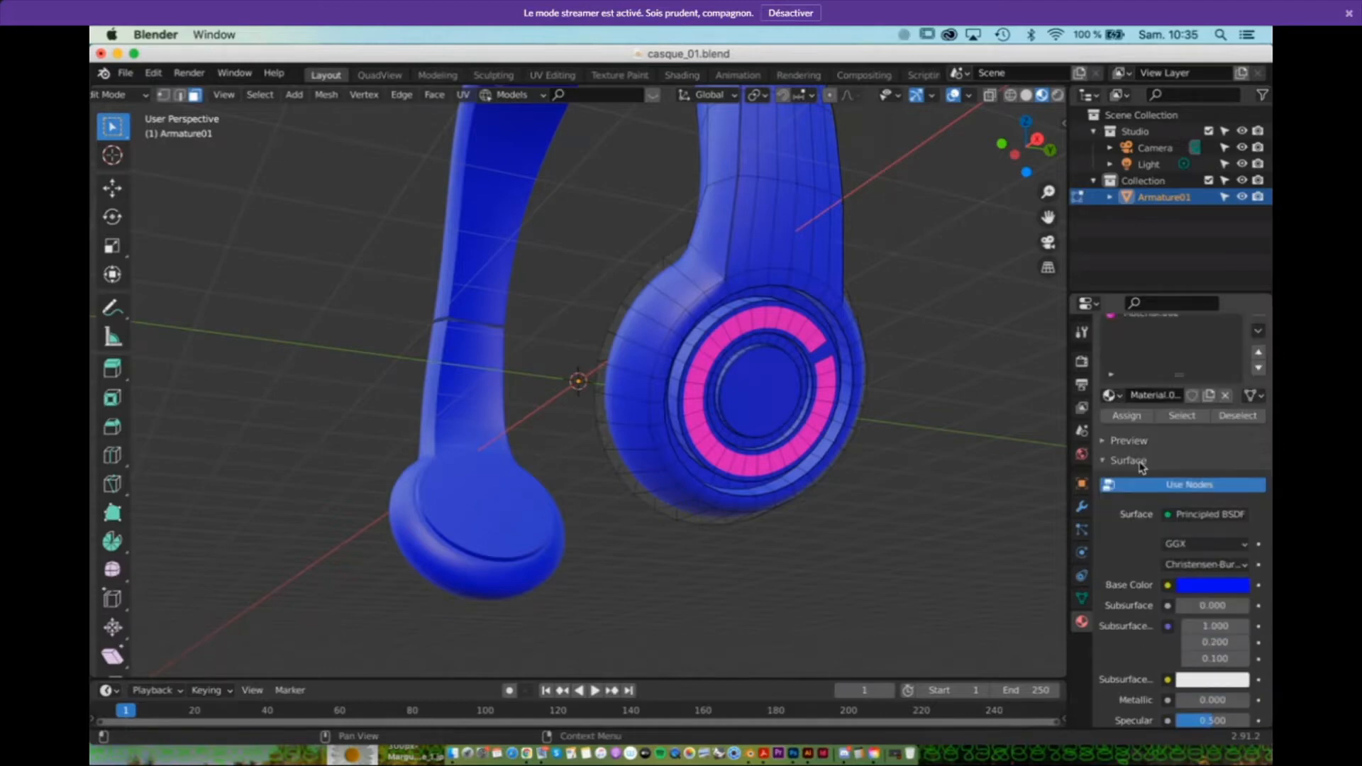
{"action": "scroll", "coordinate": [1120, 532], "scroll_direction": "up", "scroll_amount": 5}
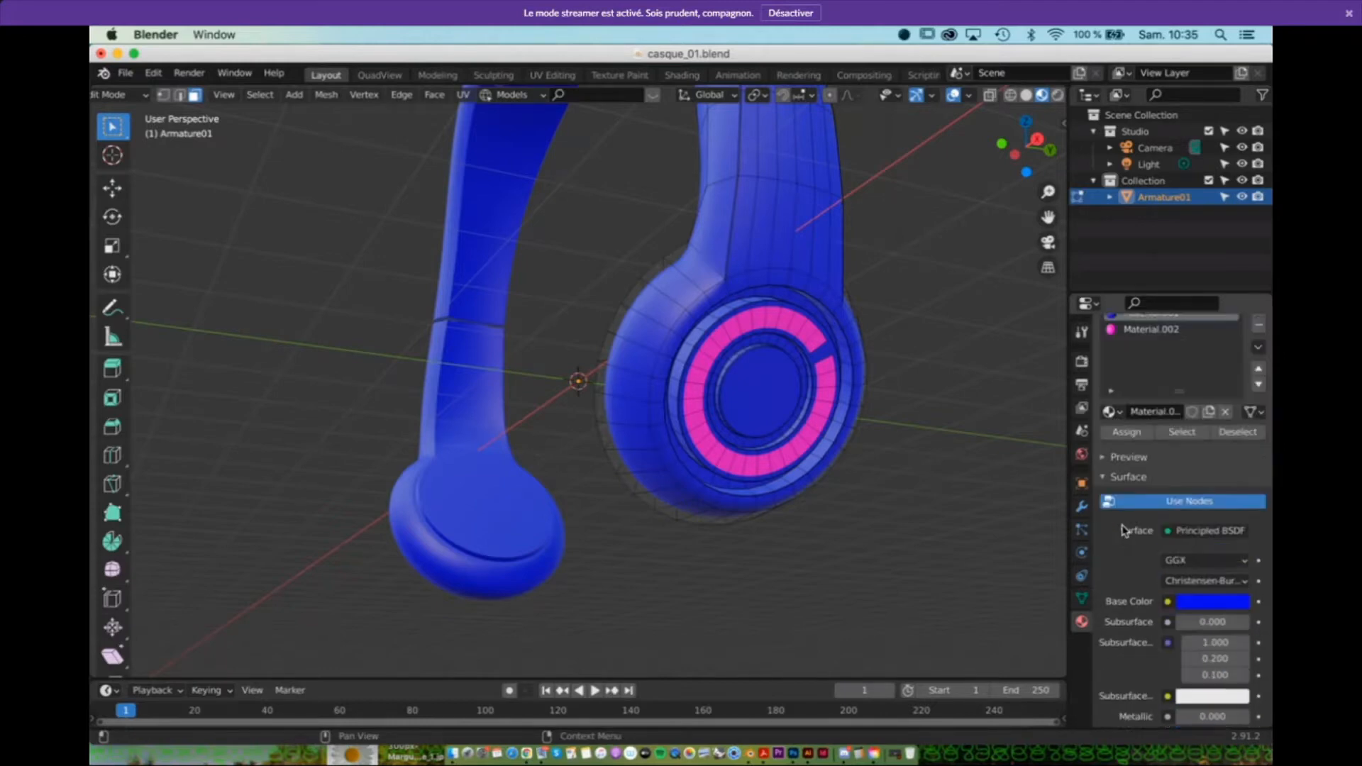
{"action": "scroll", "coordinate": [1148, 447], "scroll_direction": "down", "scroll_amount": 5}
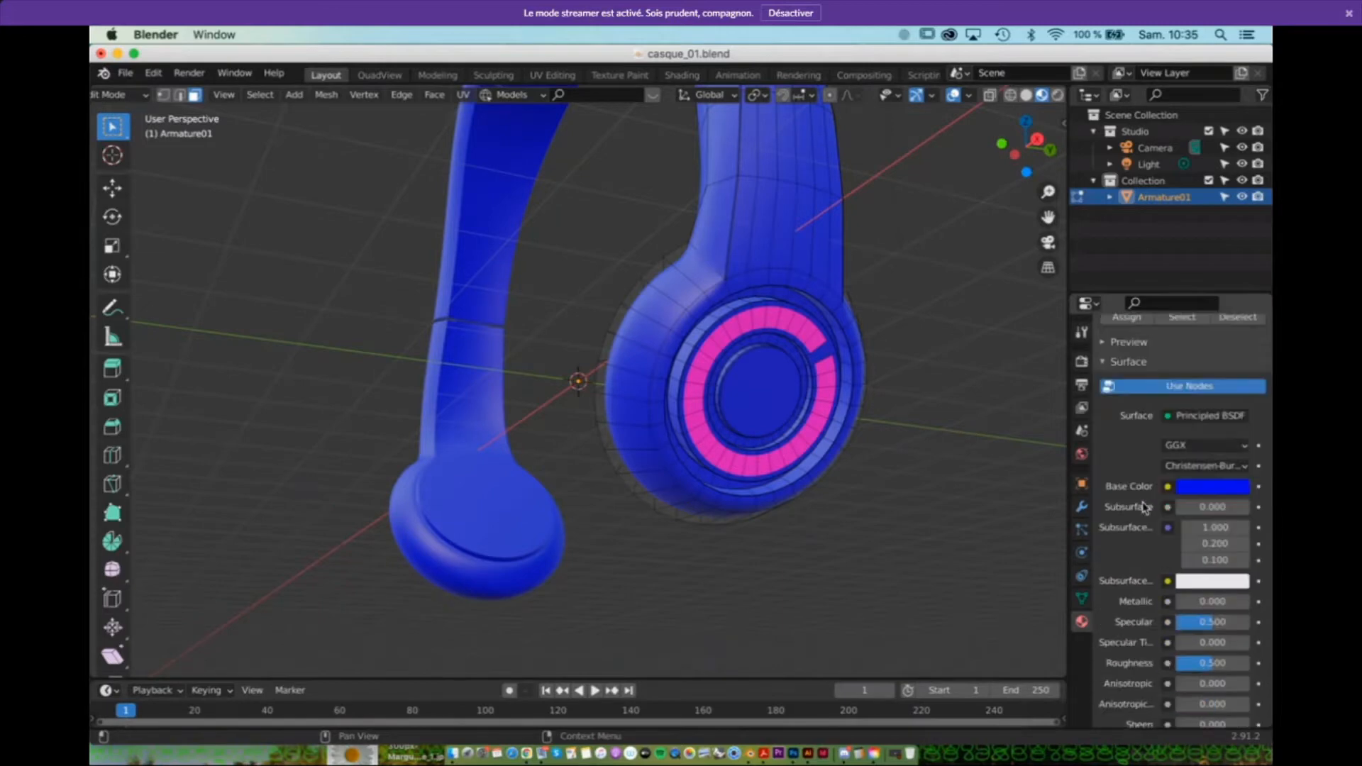
{"action": "scroll", "coordinate": [1143, 504], "scroll_direction": "up", "scroll_amount": 4}
{"action": "scroll", "coordinate": [1143, 503], "scroll_direction": "down", "scroll_amount": 3}
{"action": "scroll", "coordinate": [1146, 497], "scroll_direction": "up", "scroll_amount": 5}
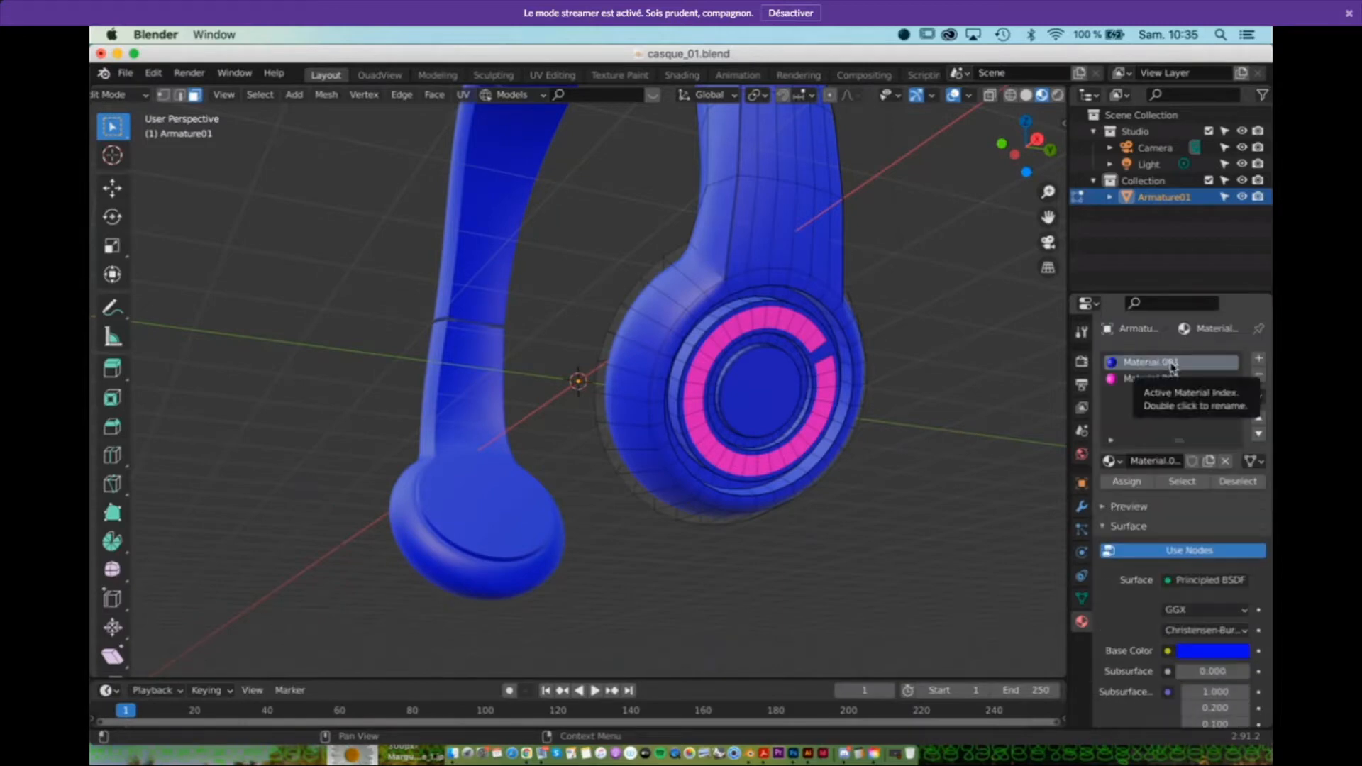
Step: Rename the blue material to "casque" and the pink material to "ligne 1"
{"action": "double_click", "coordinate": [1172, 363]}
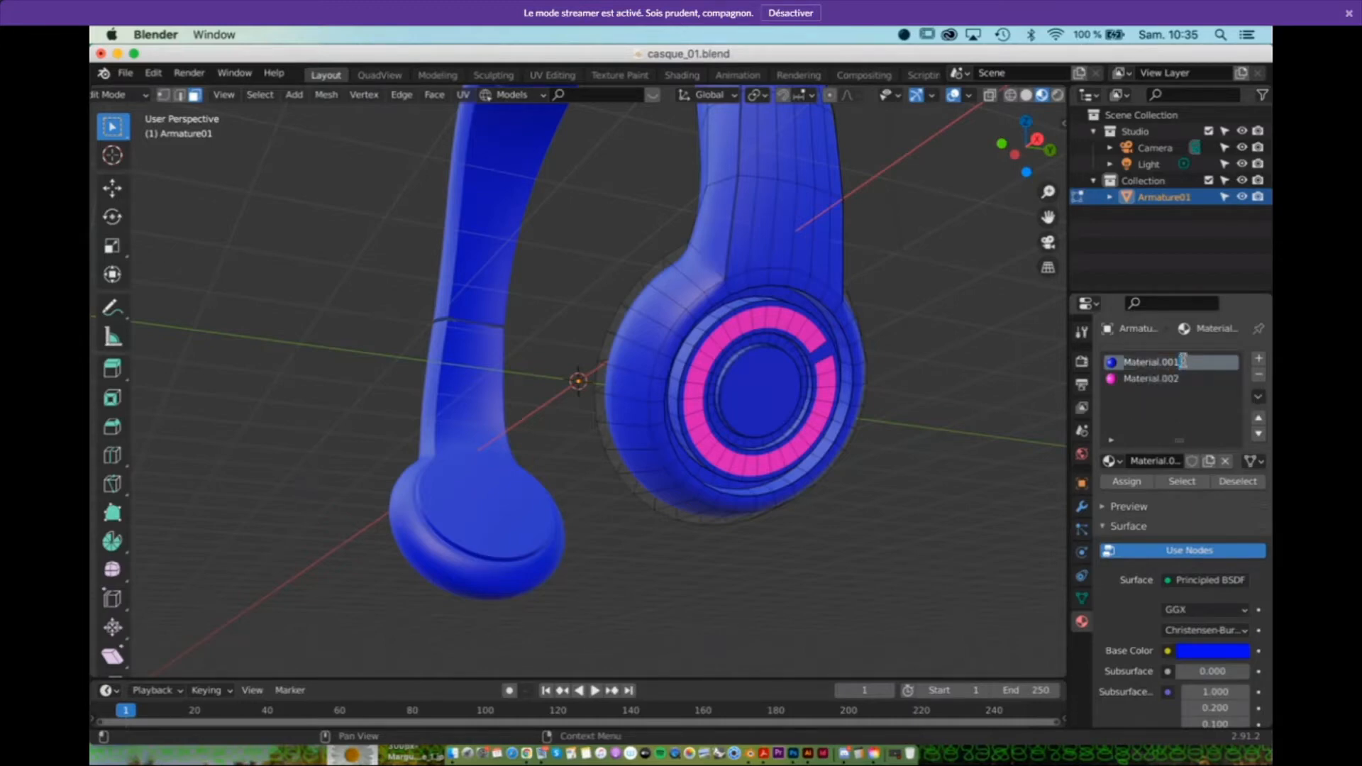
{"action": "type", "text": "casque"}
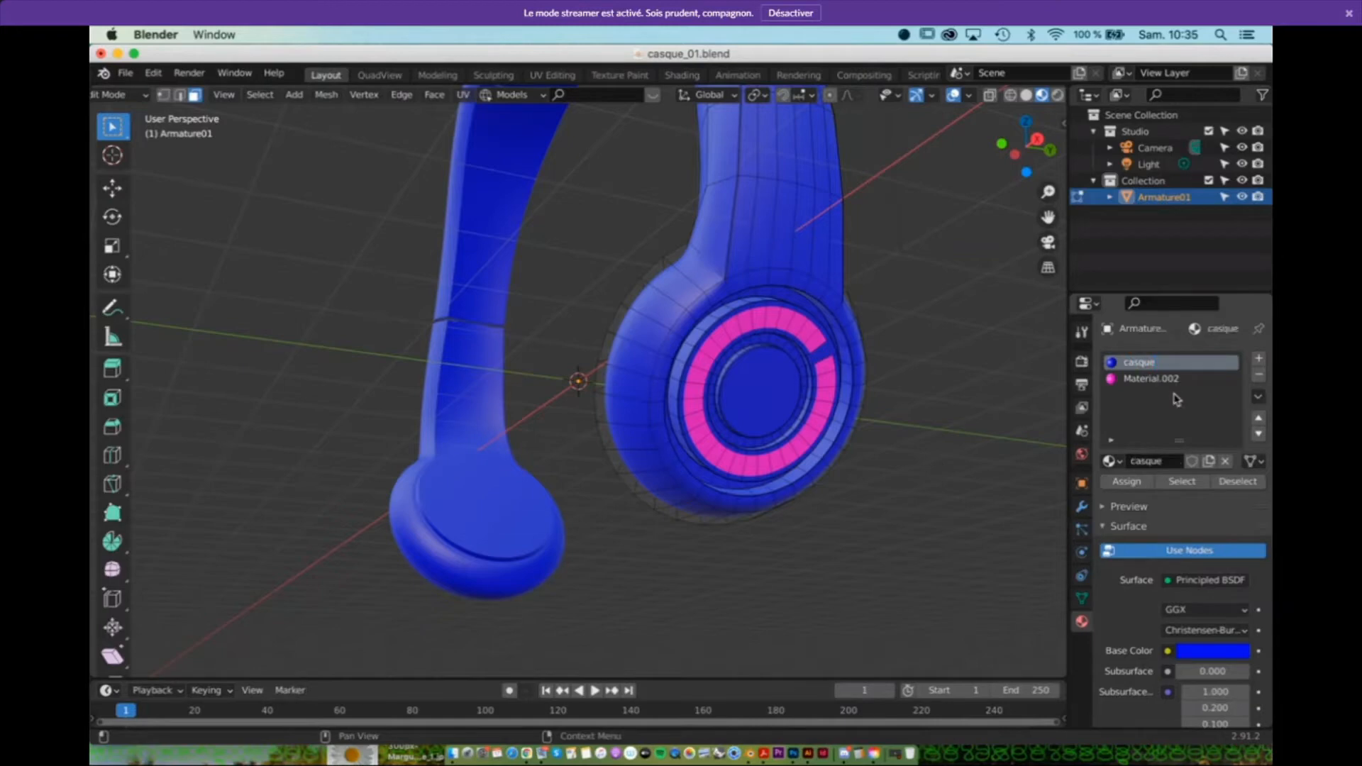
{"action": "double_click", "coordinate": [1169, 378]}
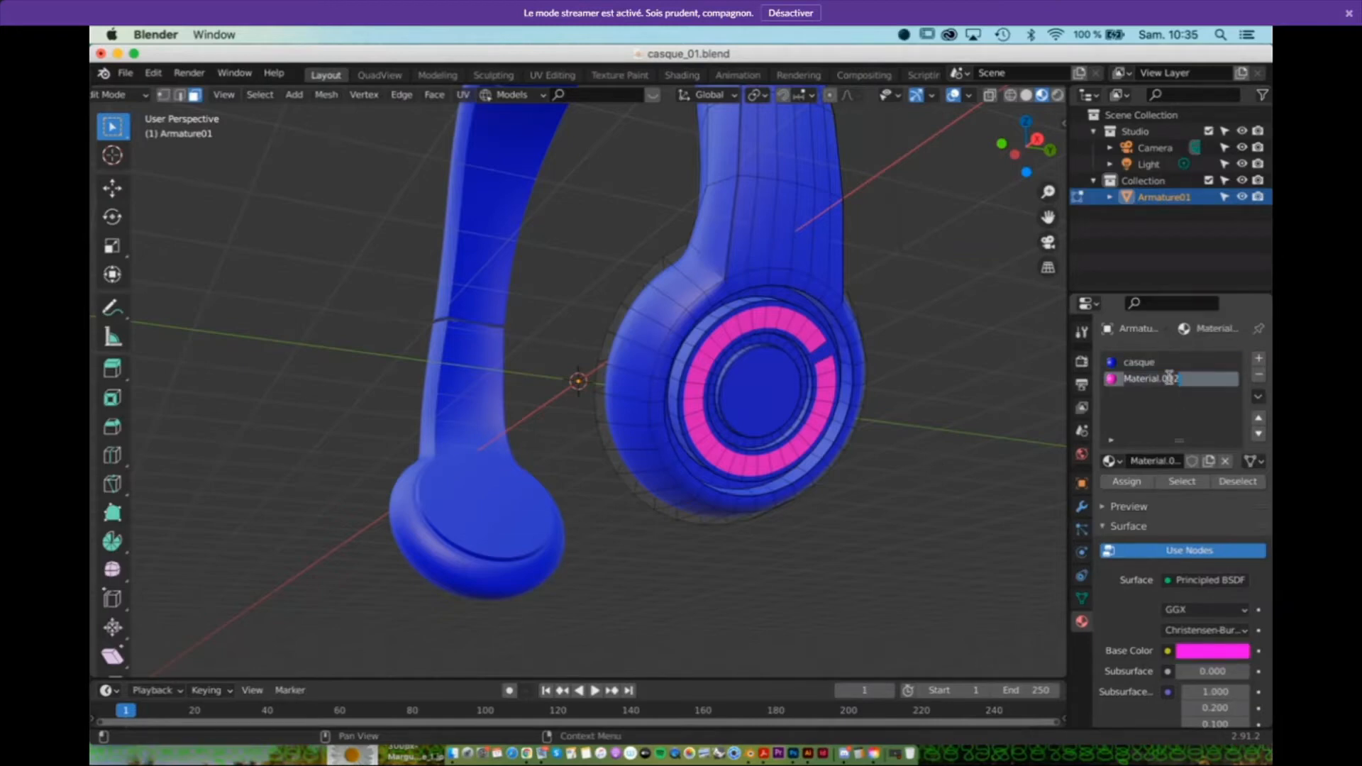
{"action": "key", "text": "BackSpace"}
{"action": "type", "text": "ligne 1"}
{"action": "key", "text": "Return"}
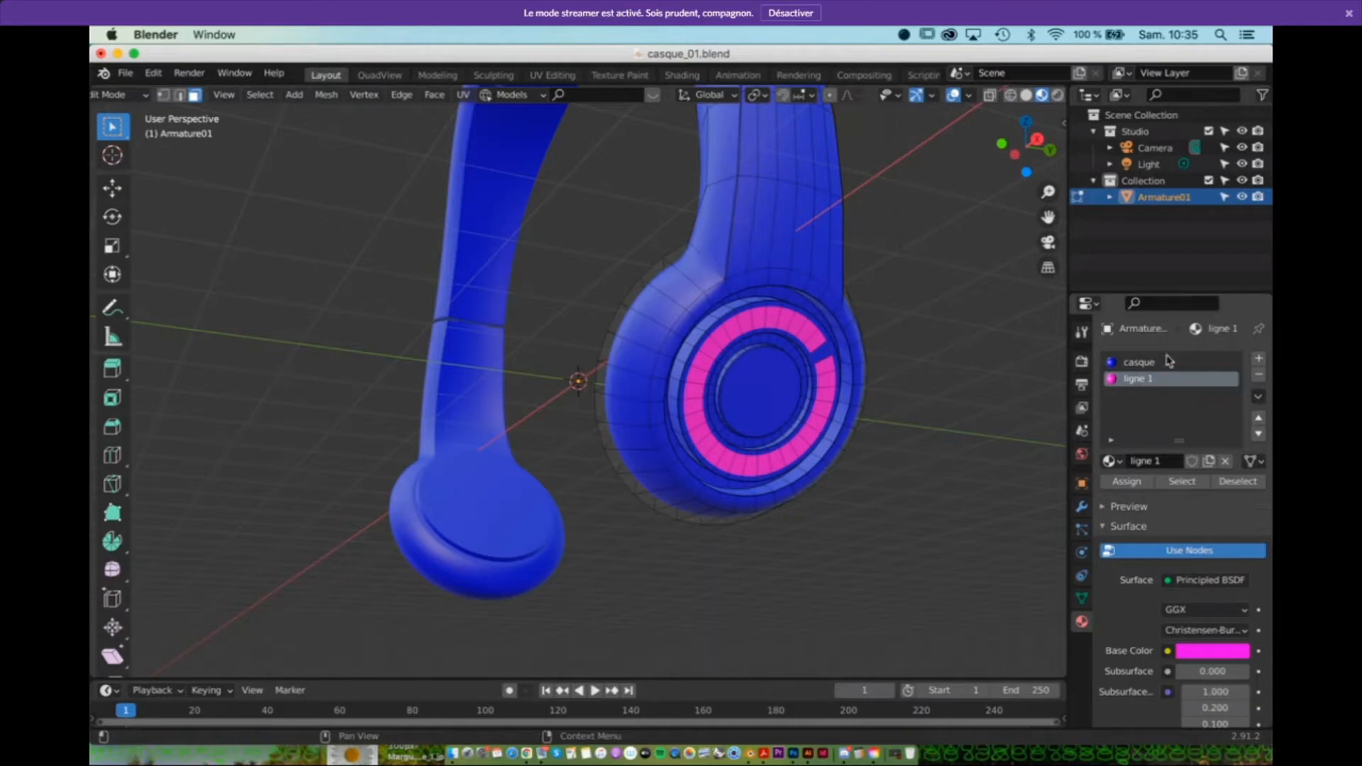
Step: Review the surface settings of the casque and ligne 1 materials, toggling the call microphone on and off
{"action": "left_click", "coordinate": [1117, 364]}
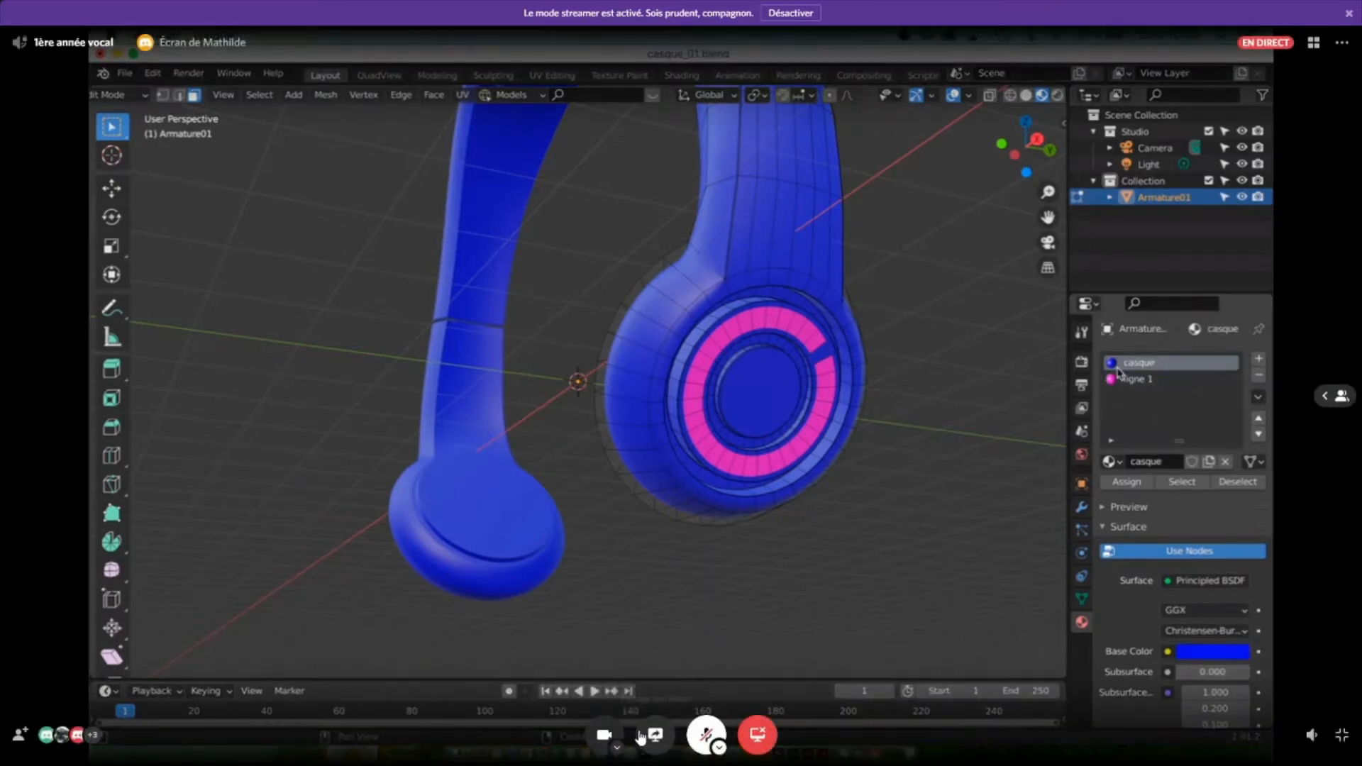
{"action": "left_click", "coordinate": [701, 740]}
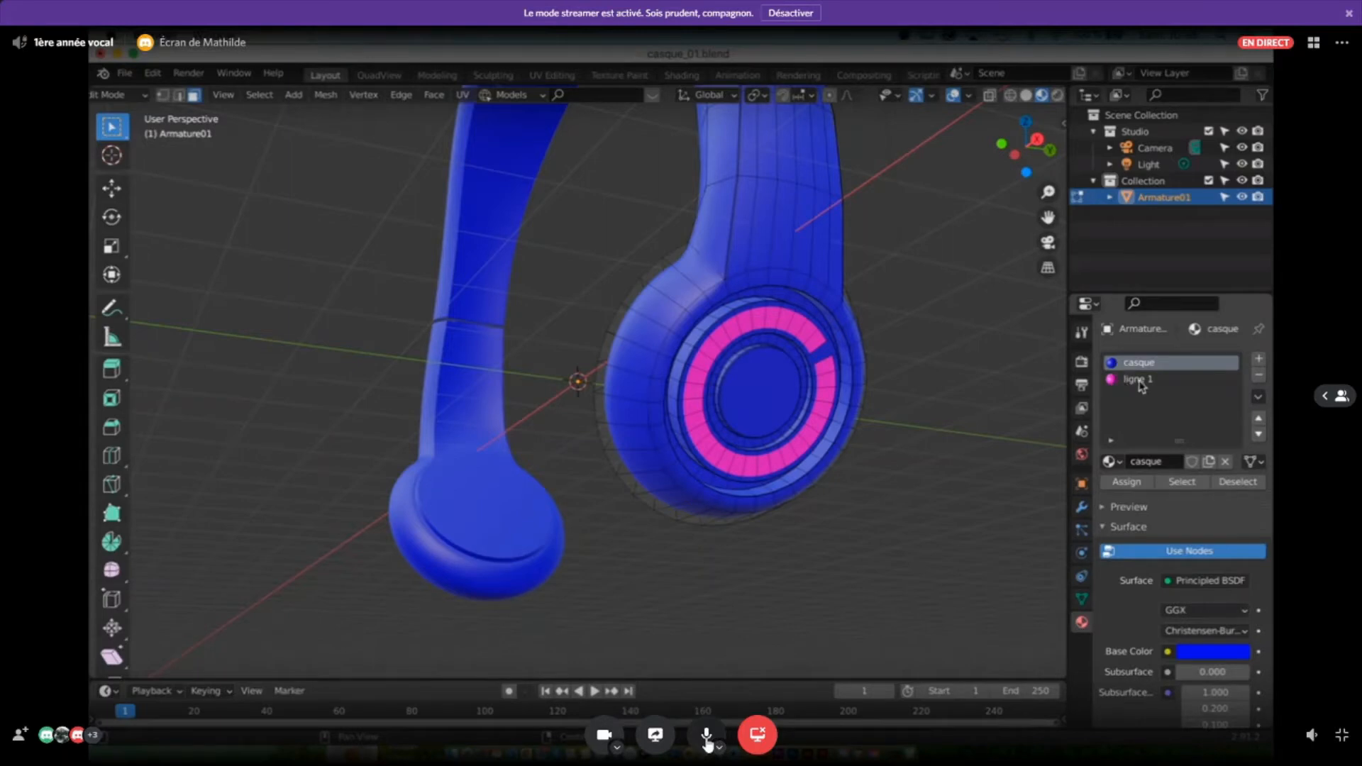
{"action": "left_click", "coordinate": [1118, 380]}
{"action": "left_click", "coordinate": [706, 735]}
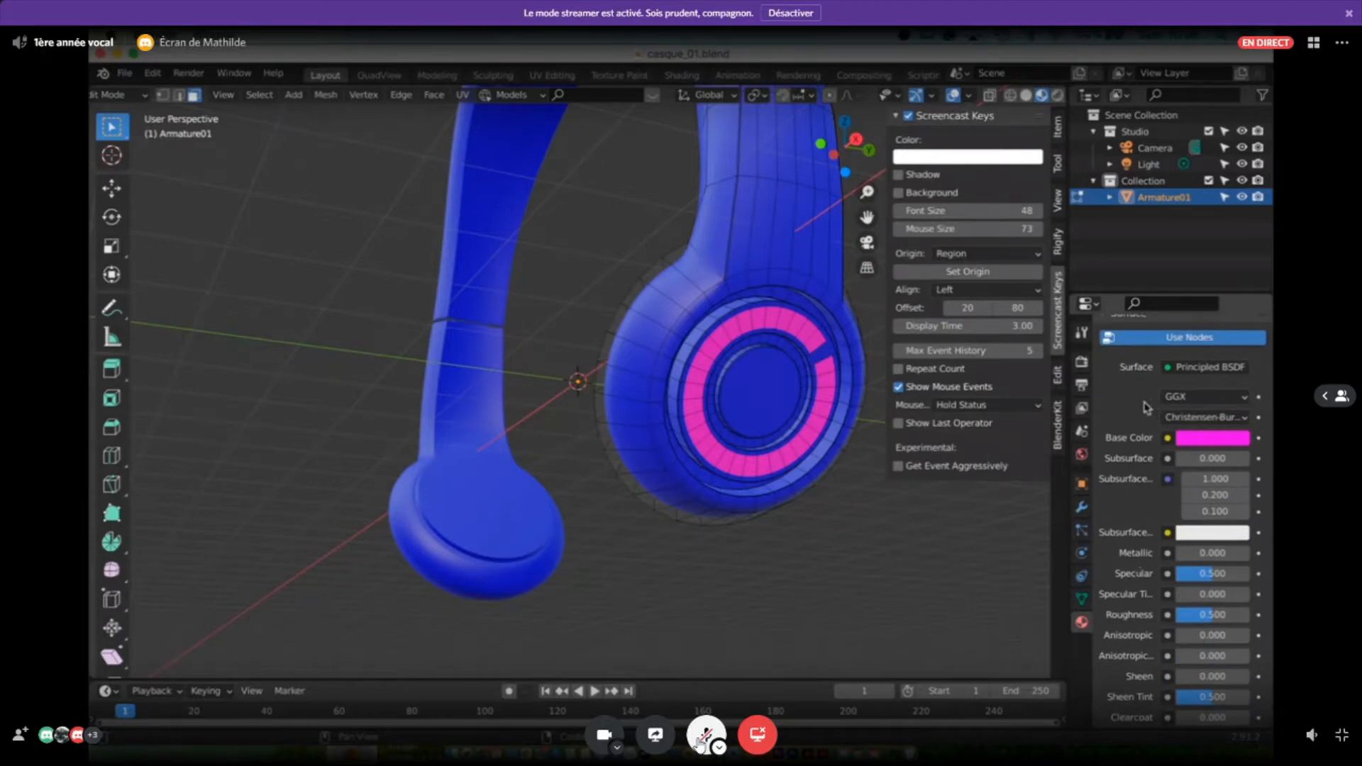
{"action": "scroll", "coordinate": [1147, 408], "scroll_direction": "up", "scroll_amount": 5}
{"action": "left_click", "coordinate": [1136, 361]}
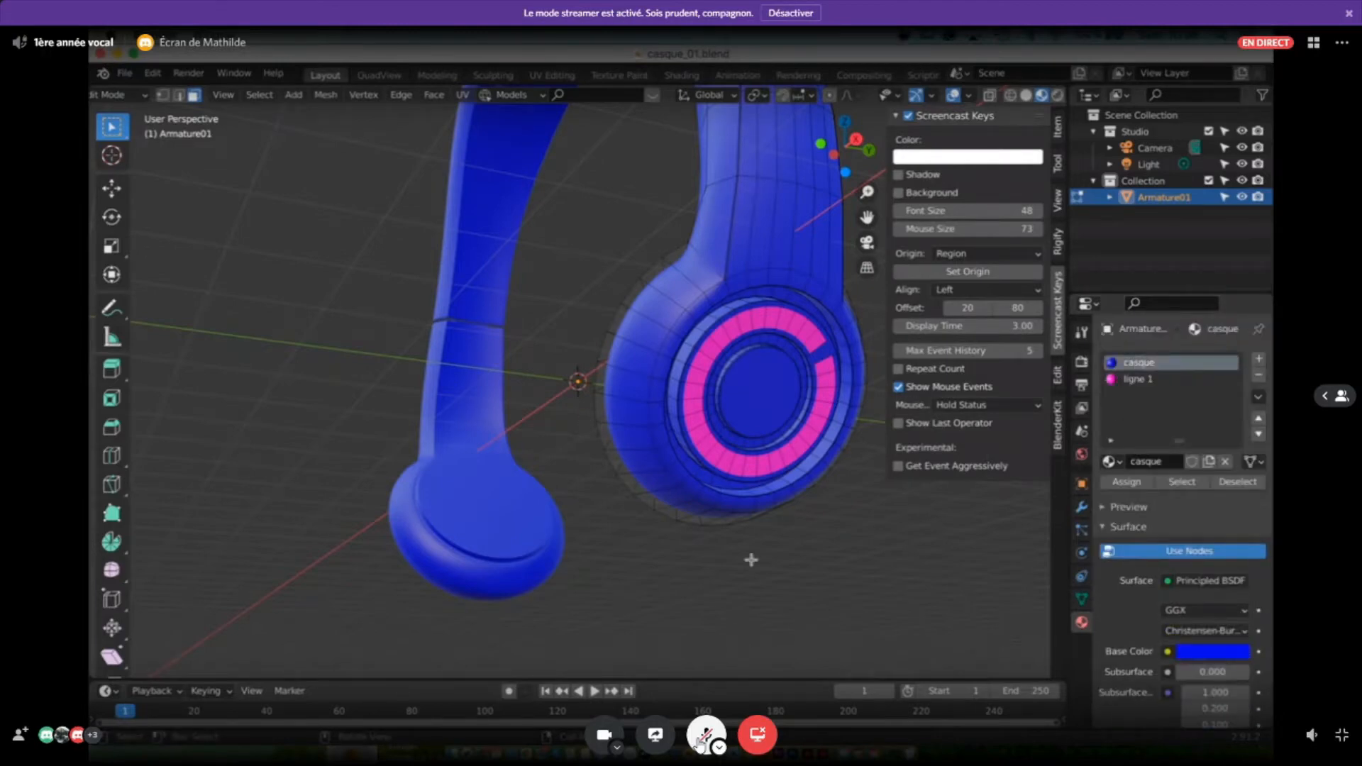
{"action": "scroll", "coordinate": [1150, 639], "scroll_direction": "down", "scroll_amount": 5}
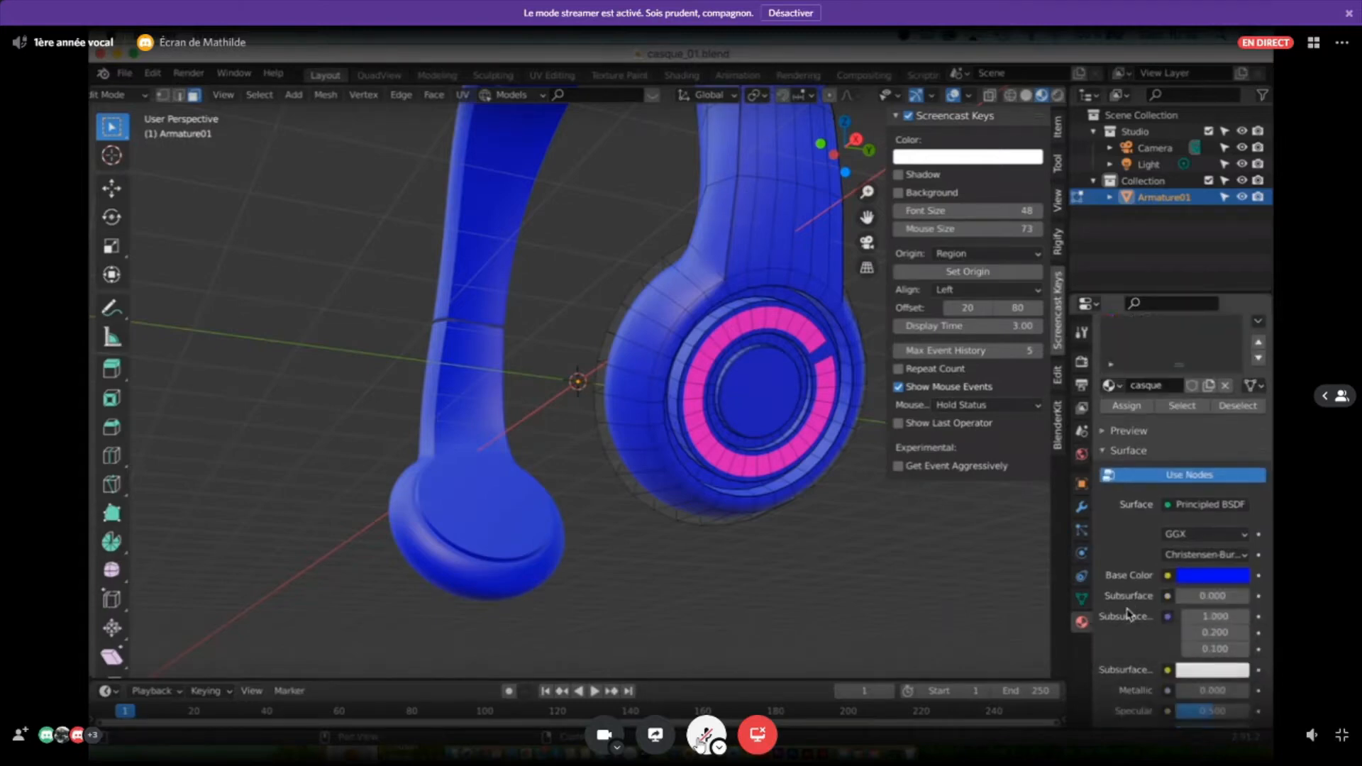
{"action": "scroll", "coordinate": [1130, 615], "scroll_direction": "down", "scroll_amount": 2}
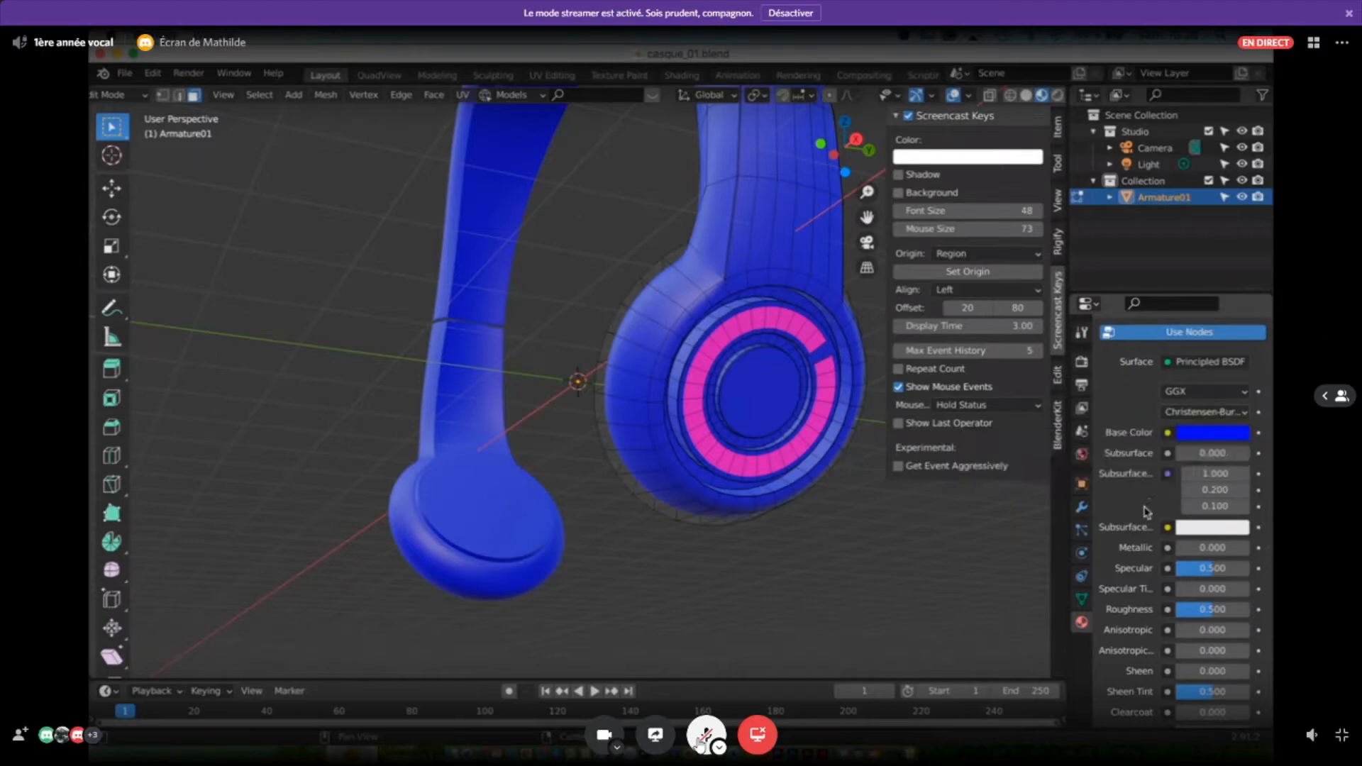
Step: Set the casque material's metallic value to 1.000 and inspect the headphones from several angles
{"action": "left_click_drag", "start_coordinate": [1181, 548], "coordinate": [1249, 547]}
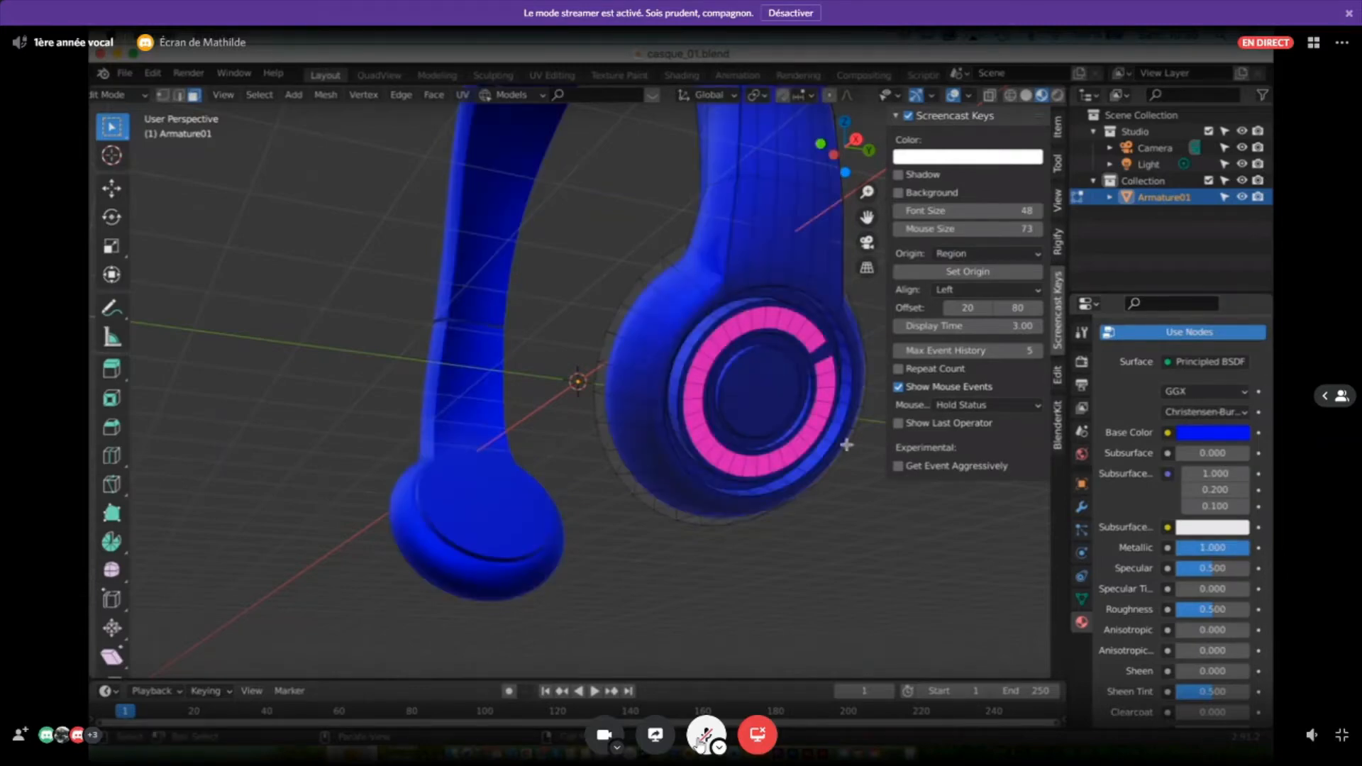
{"action": "scroll", "coordinate": [715, 442], "scroll_direction": "right", "scroll_amount": 10}
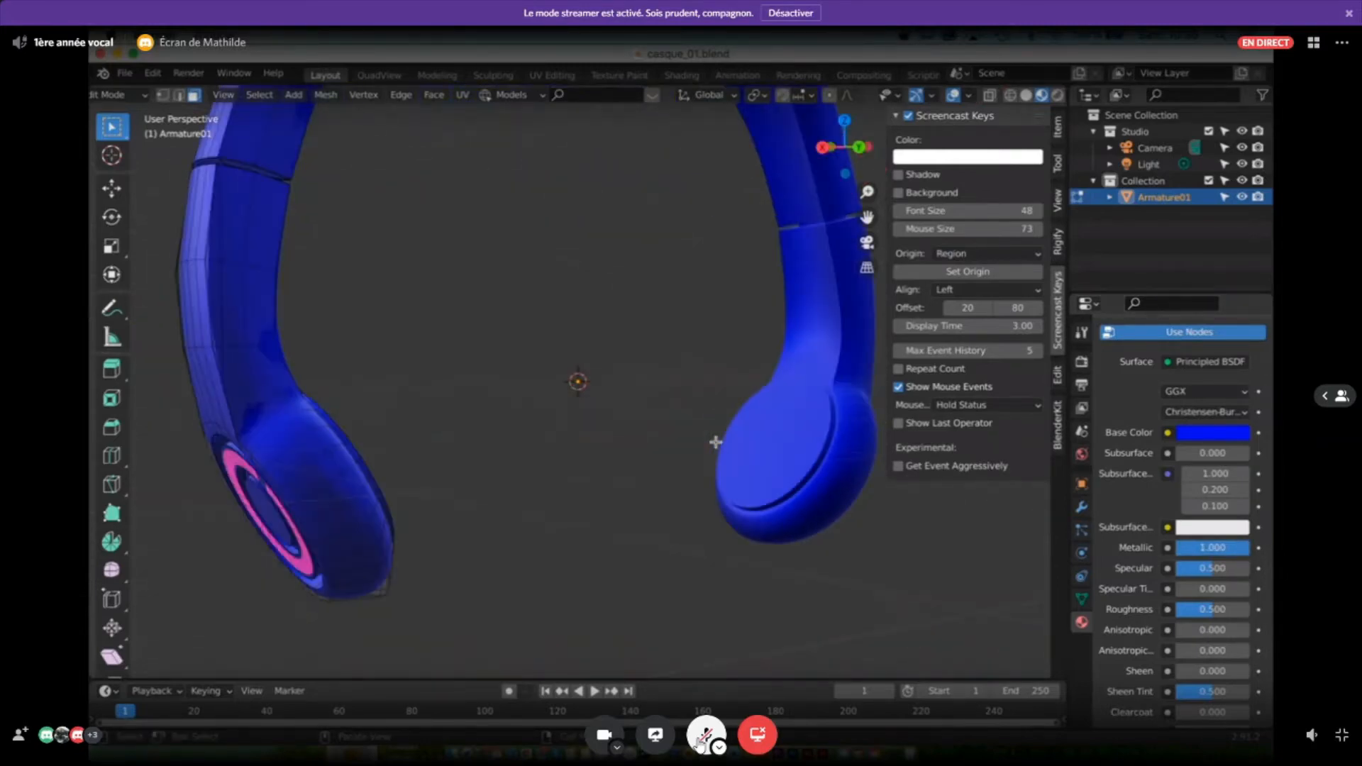
{"action": "scroll", "coordinate": [720, 437], "scroll_direction": "right", "scroll_amount": 3}
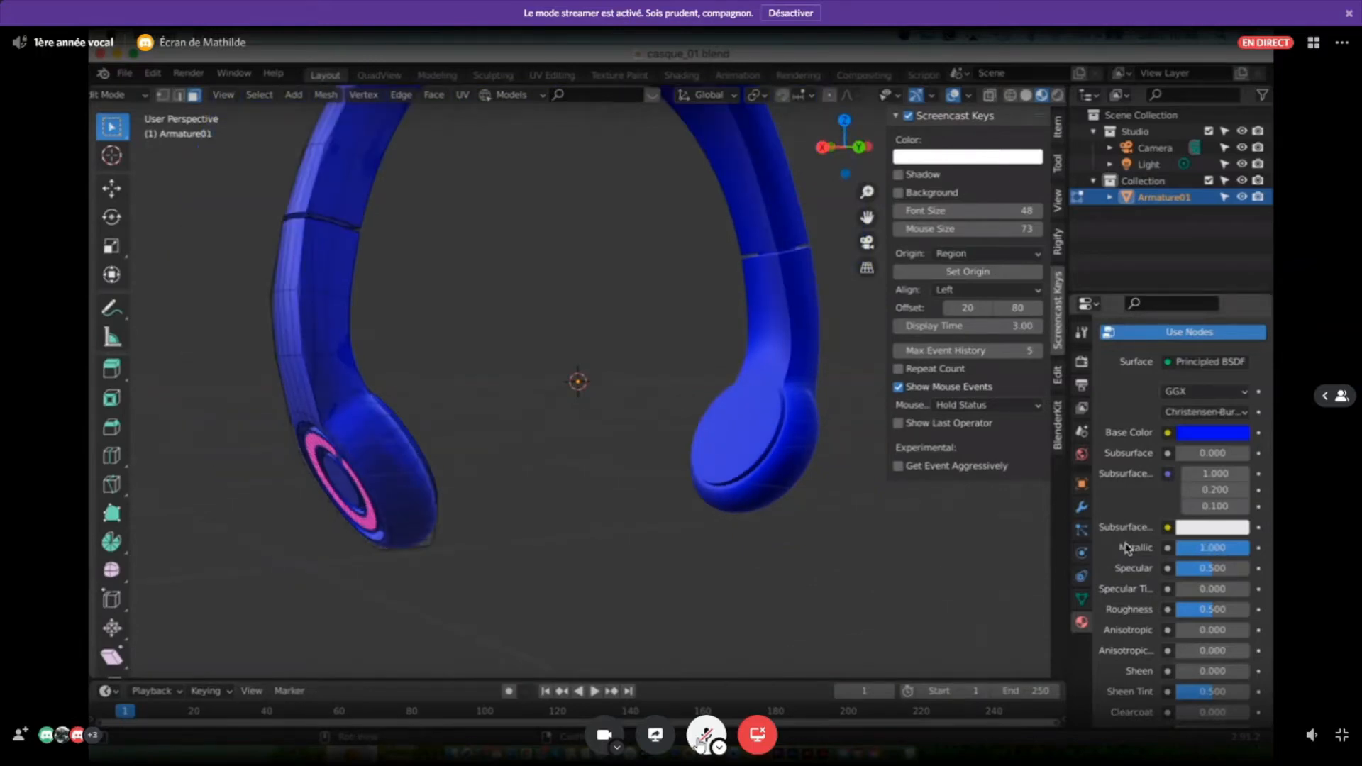
{"action": "scroll", "coordinate": [809, 485], "scroll_direction": "down", "scroll_amount": 3}
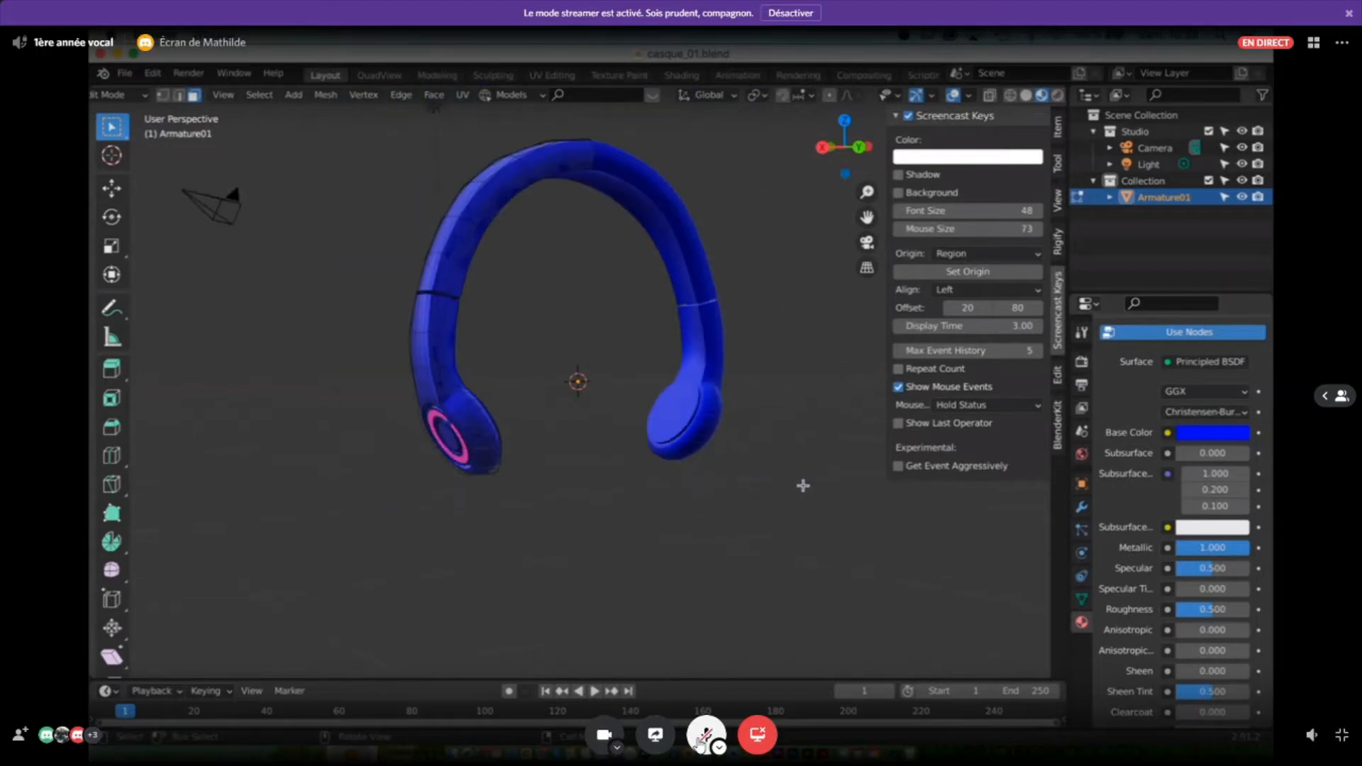
{"action": "middle_click_drag", "start_coordinate": [805, 487], "coordinate": [776, 374]}
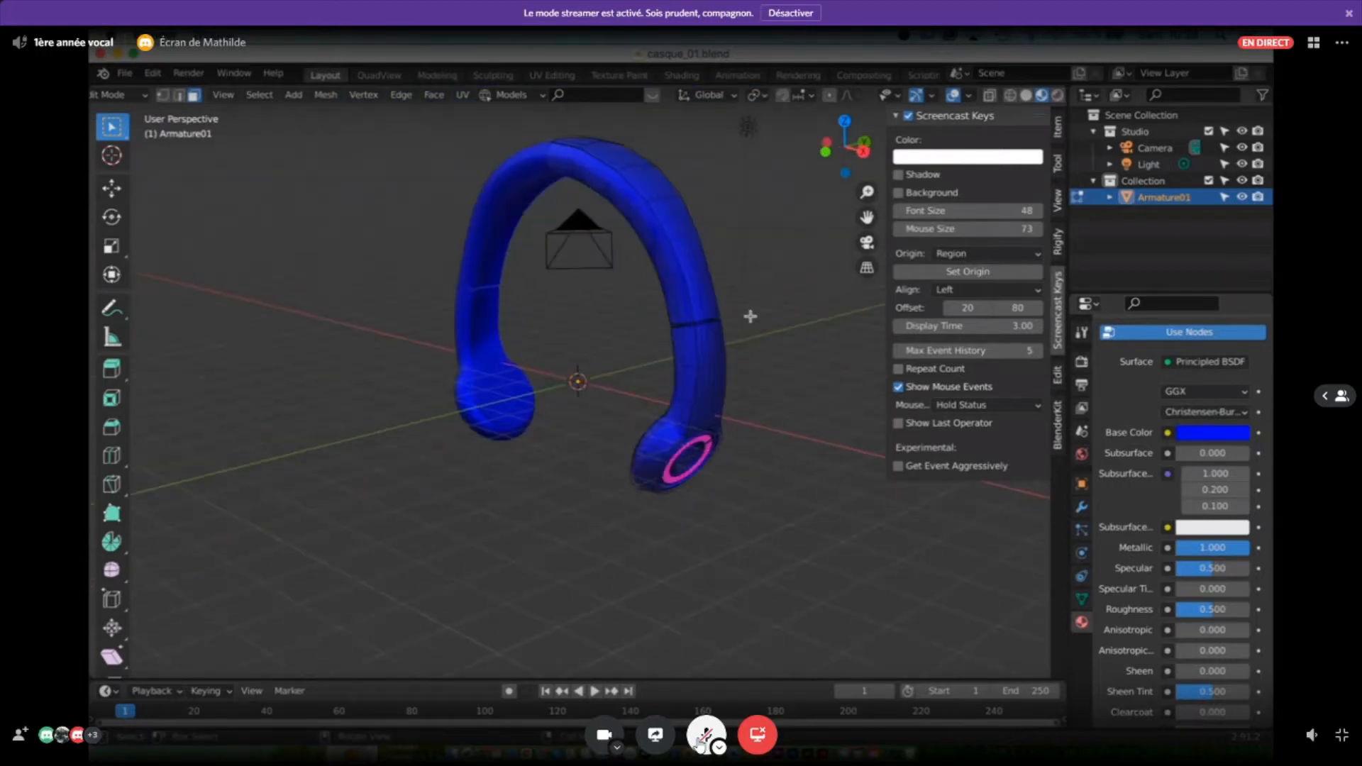
{"action": "scroll", "coordinate": [750, 317], "scroll_direction": "up", "scroll_amount": 4}
{"action": "scroll", "coordinate": [751, 316], "scroll_direction": "up", "scroll_amount": 1}
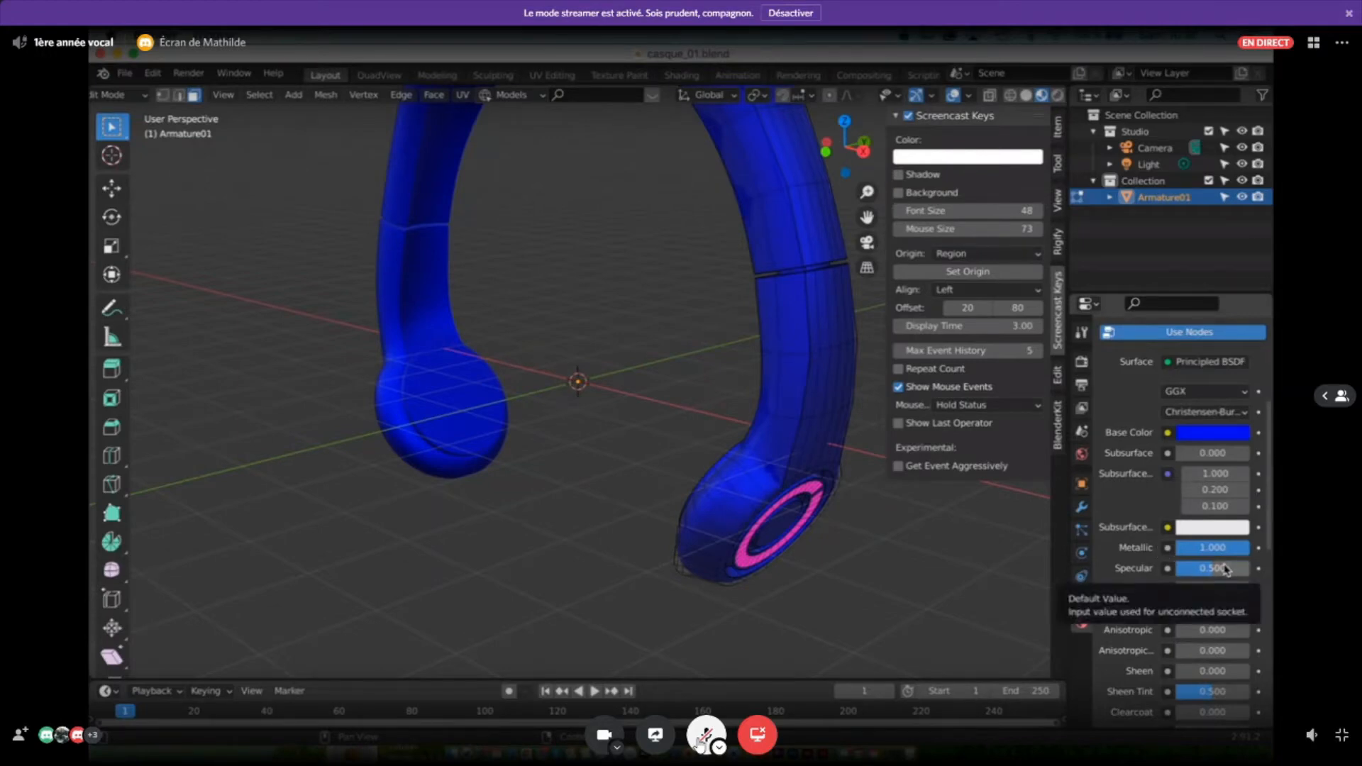
Step: Try a roughness of 1.000 and then 0.000 on the casque material, comparing the reflections around the headphones
{"action": "scroll", "coordinate": [1228, 609], "scroll_direction": "down", "scroll_amount": 5}
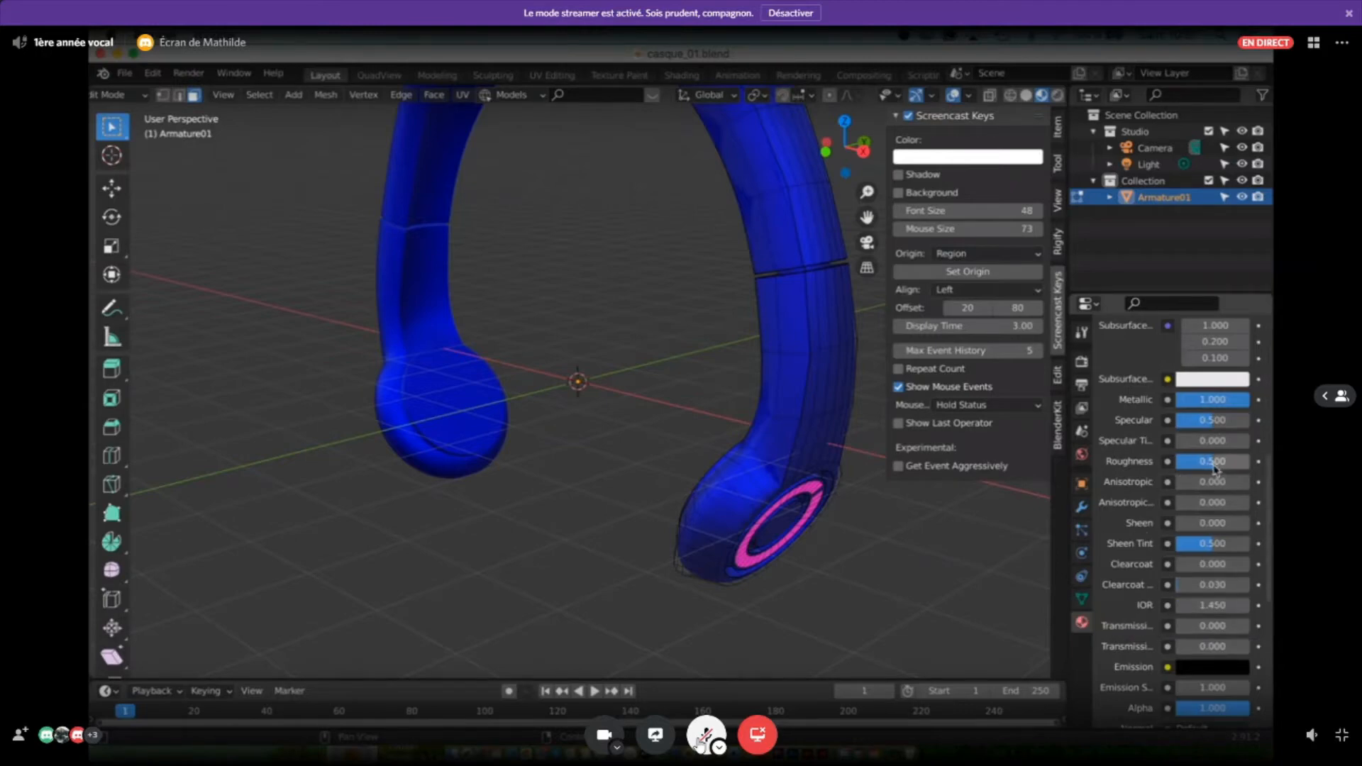
{"action": "left_click_drag", "start_coordinate": [1206, 461], "coordinate": [1212, 461]}
{"action": "left_click_drag", "start_coordinate": [1213, 462], "coordinate": [1254, 466]}
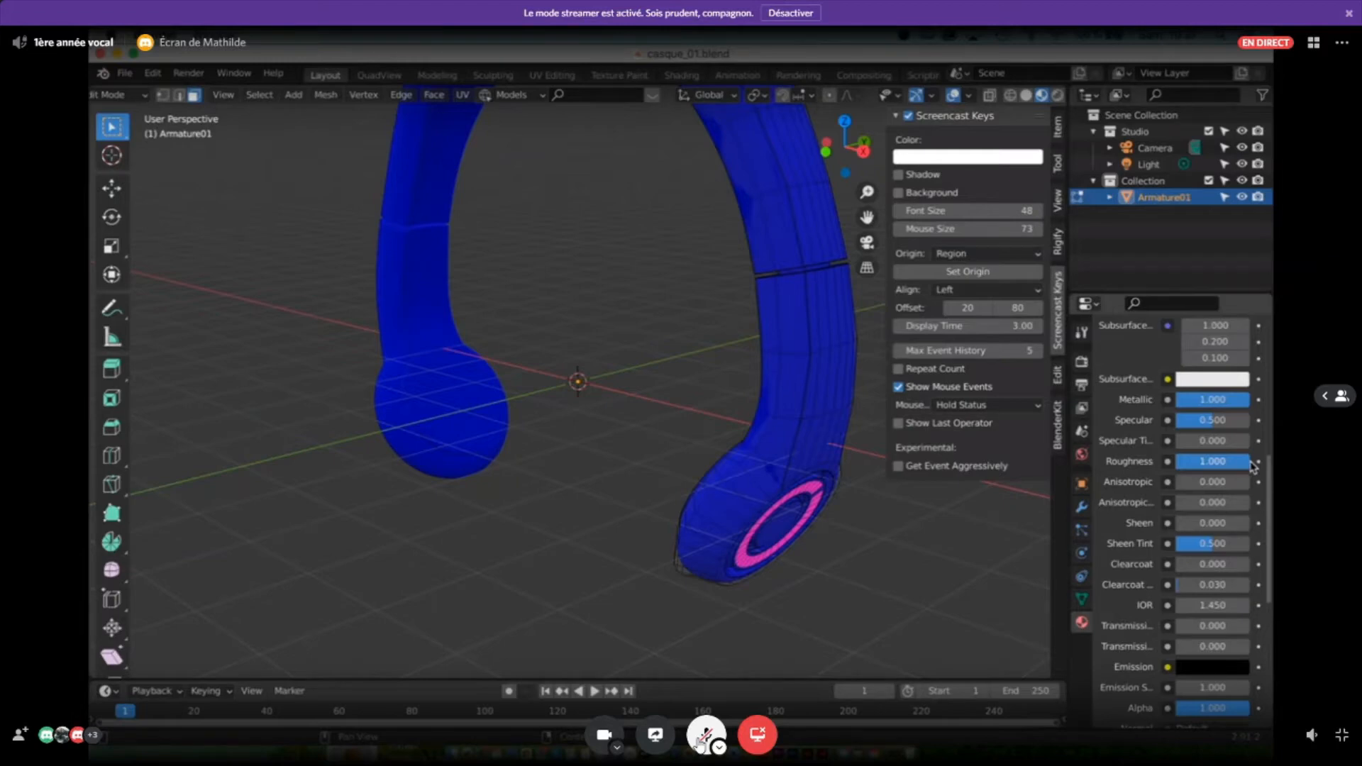
{"action": "left_click_drag", "start_coordinate": [1247, 461], "coordinate": [1172, 462]}
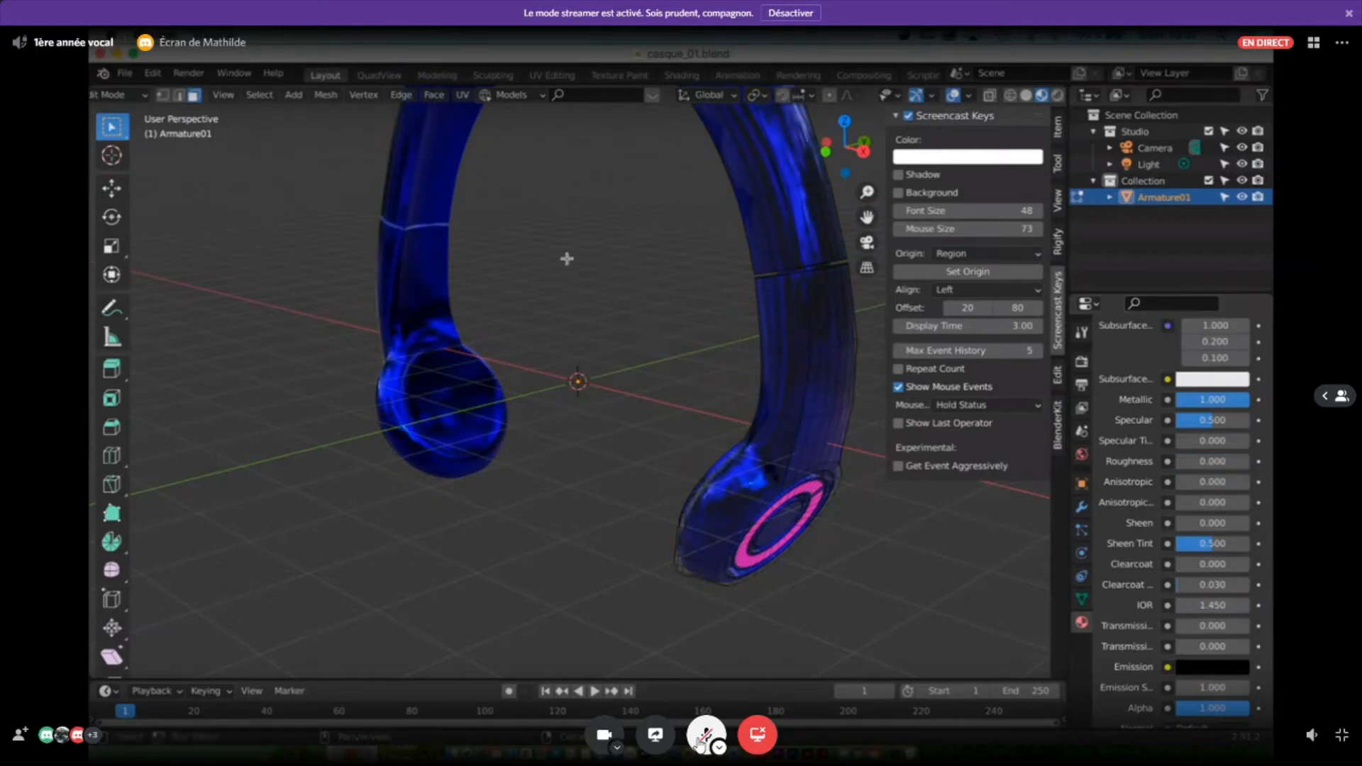
{"action": "middle_click_drag", "start_coordinate": [508, 326], "coordinate": [490, 303]}
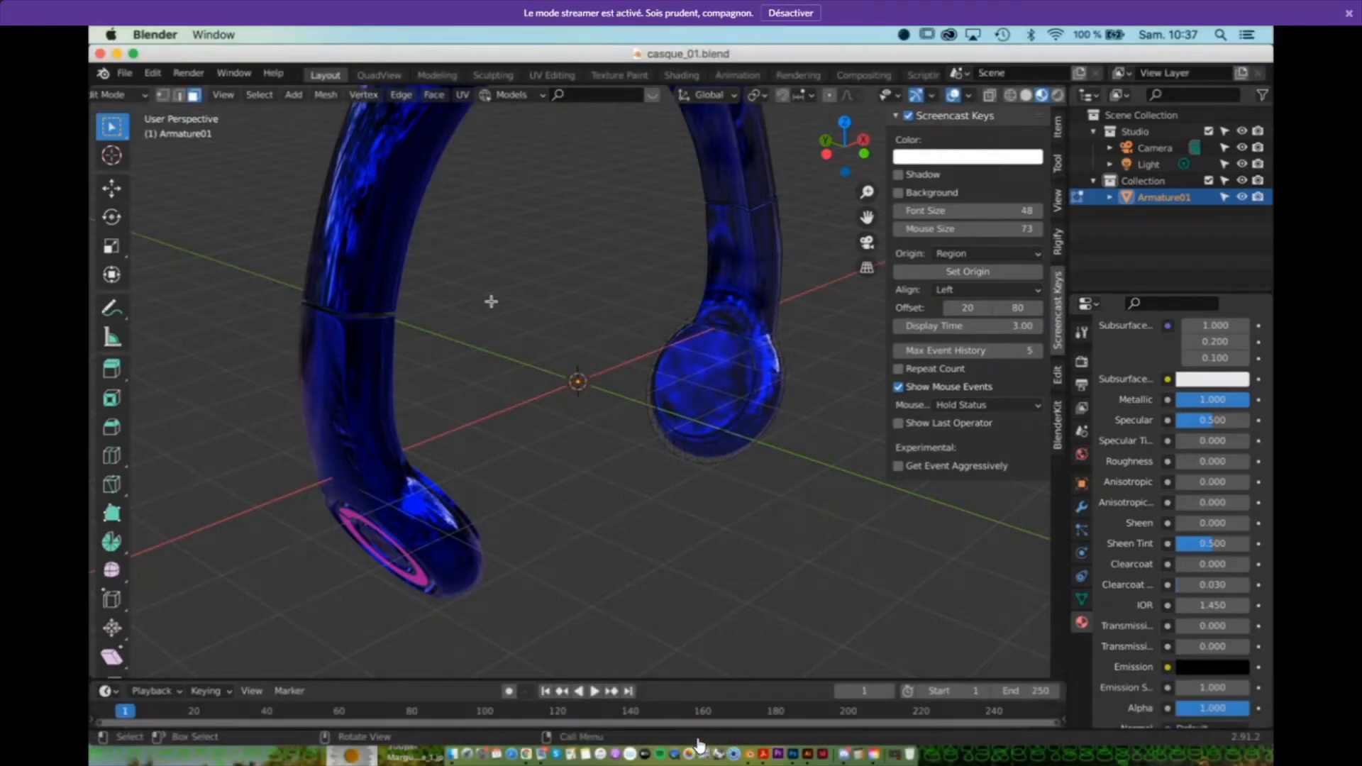
{"action": "middle_click_drag", "start_coordinate": [511, 295], "coordinate": [700, 365]}
{"action": "scroll", "coordinate": [458, 307], "scroll_direction": "down", "scroll_amount": 3}
{"action": "scroll", "coordinate": [762, 288], "scroll_direction": "up", "scroll_amount": 5}
{"action": "middle_click_drag", "start_coordinate": [761, 288], "coordinate": [711, 292]}
{"action": "scroll", "coordinate": [711, 292], "scroll_direction": "down", "scroll_amount": 4}
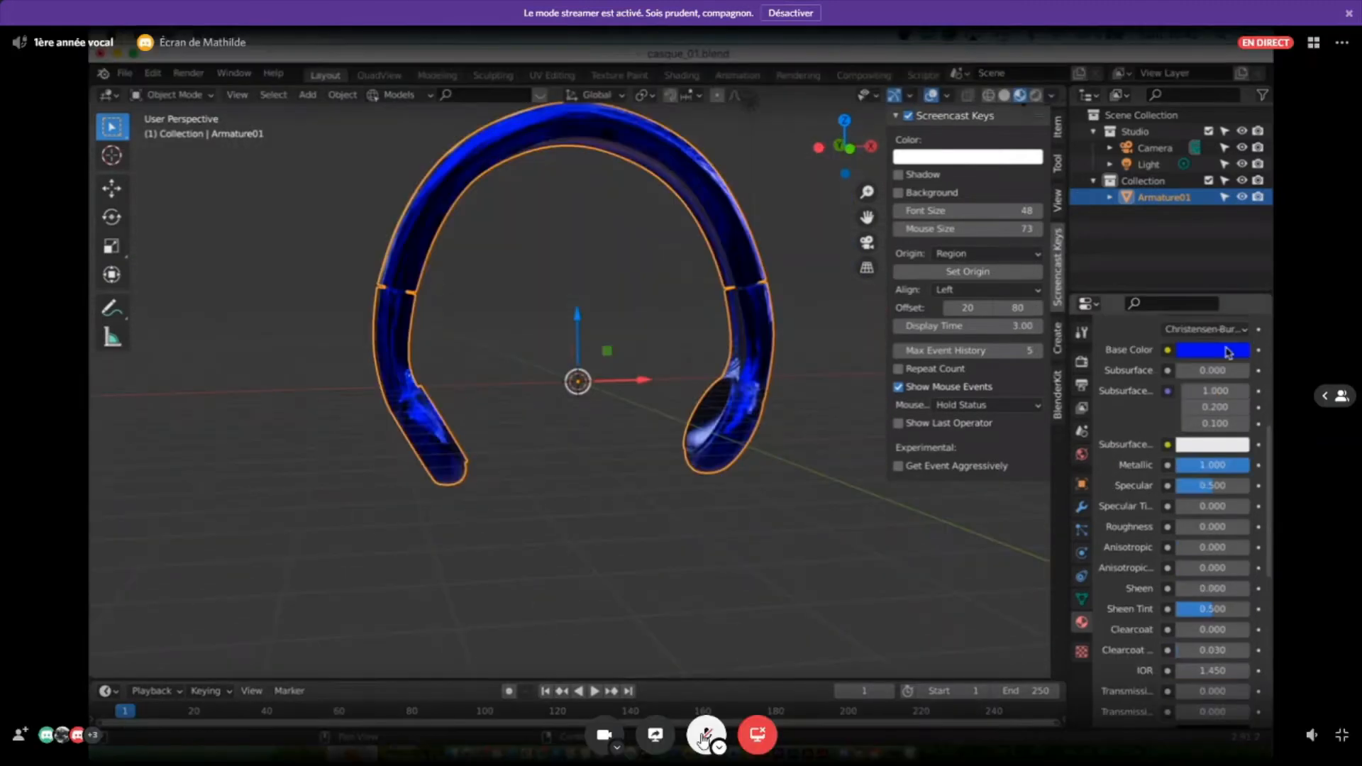
Step: Change the casque material's base color to a light peach with hue 0.066 and saturation 0.299, and check the headphones all round
{"action": "left_click", "coordinate": [1229, 351]}
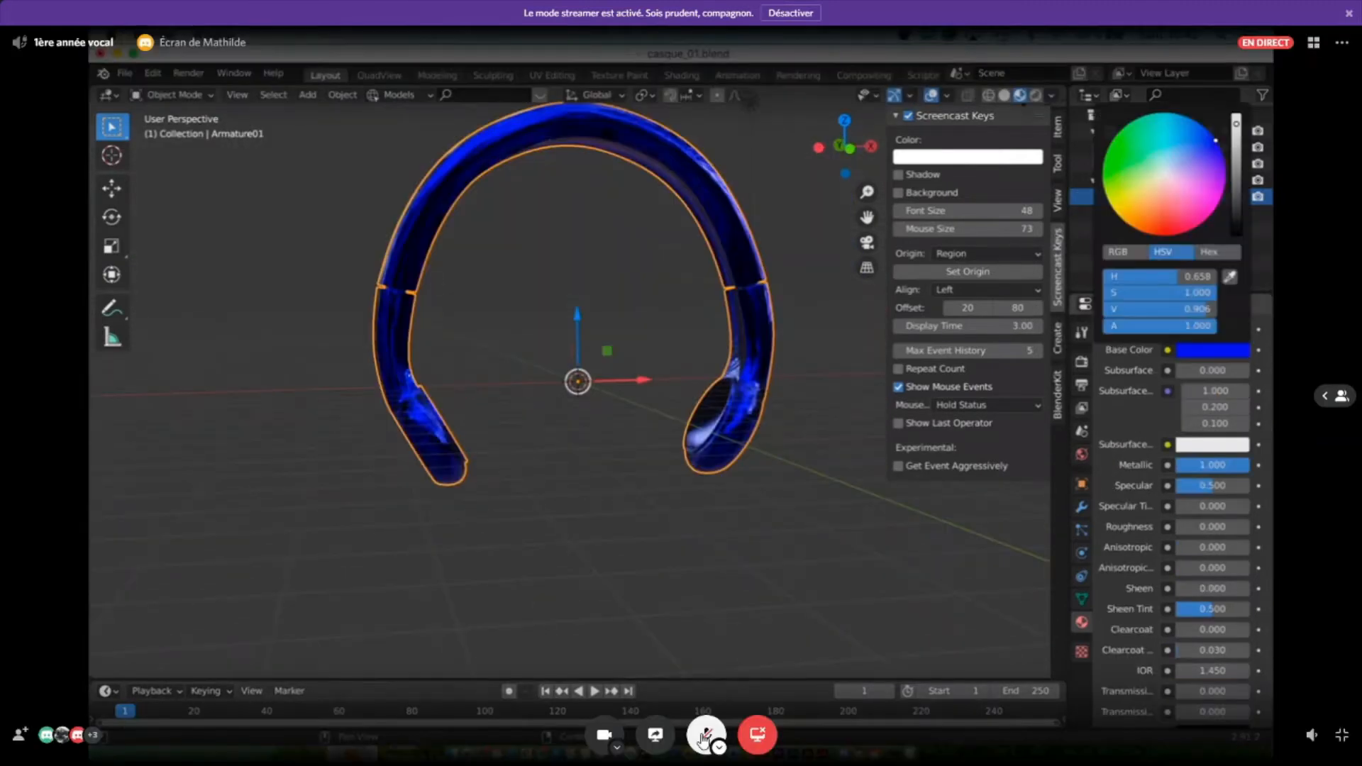
{"action": "left_click_drag", "start_coordinate": [1136, 191], "coordinate": [1153, 190]}
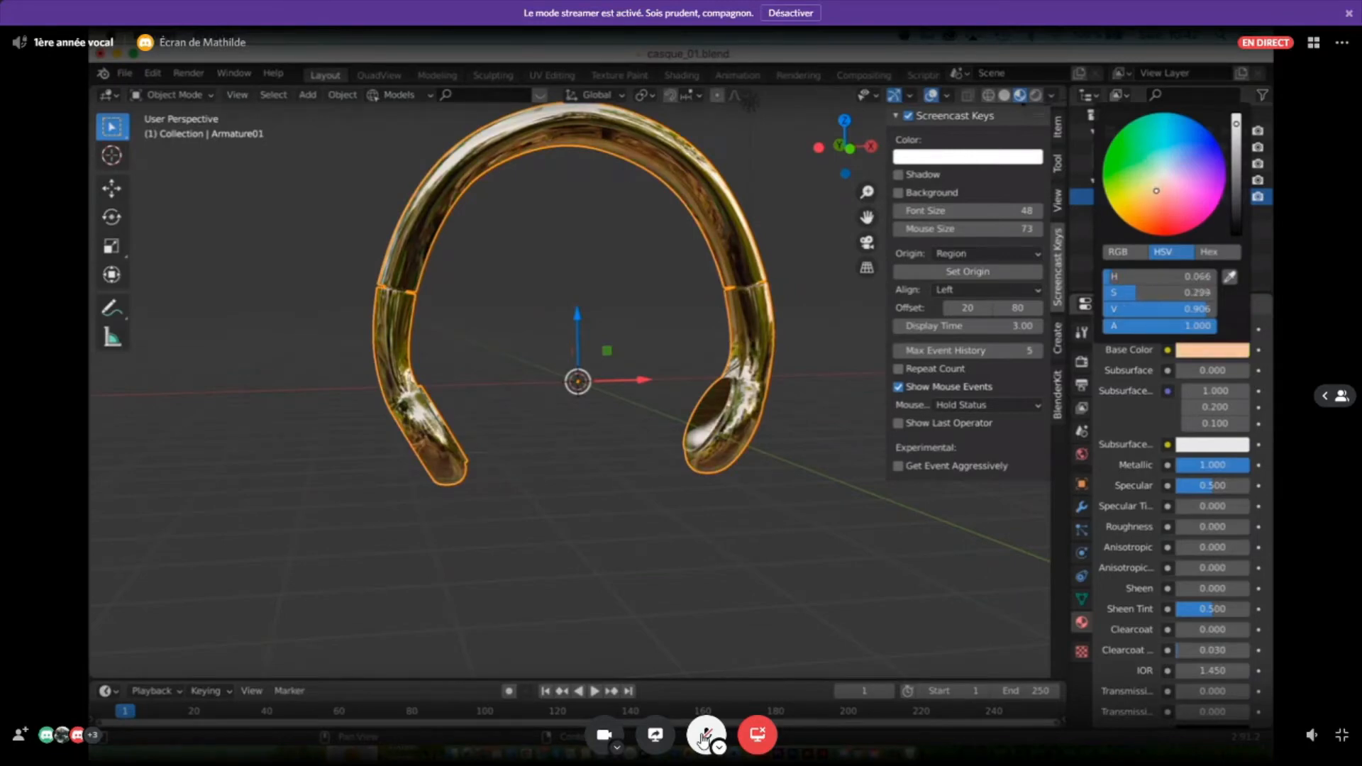
{"action": "left_click", "coordinate": [730, 537]}
{"action": "scroll", "coordinate": [731, 537], "scroll_direction": "left", "scroll_amount": 10}
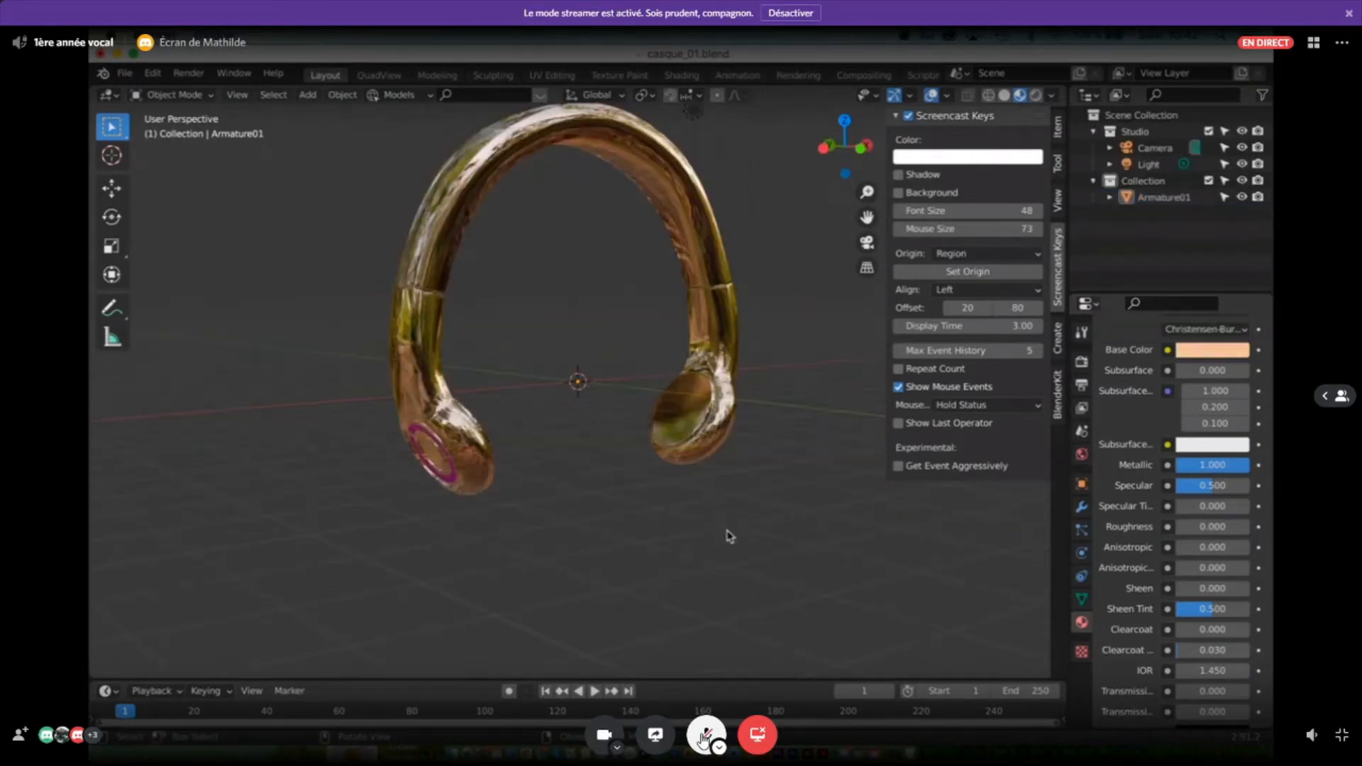
{"action": "scroll", "coordinate": [730, 537], "scroll_direction": "left", "scroll_amount": 5}
{"action": "scroll", "coordinate": [730, 537], "scroll_direction": "left", "scroll_amount": 8}
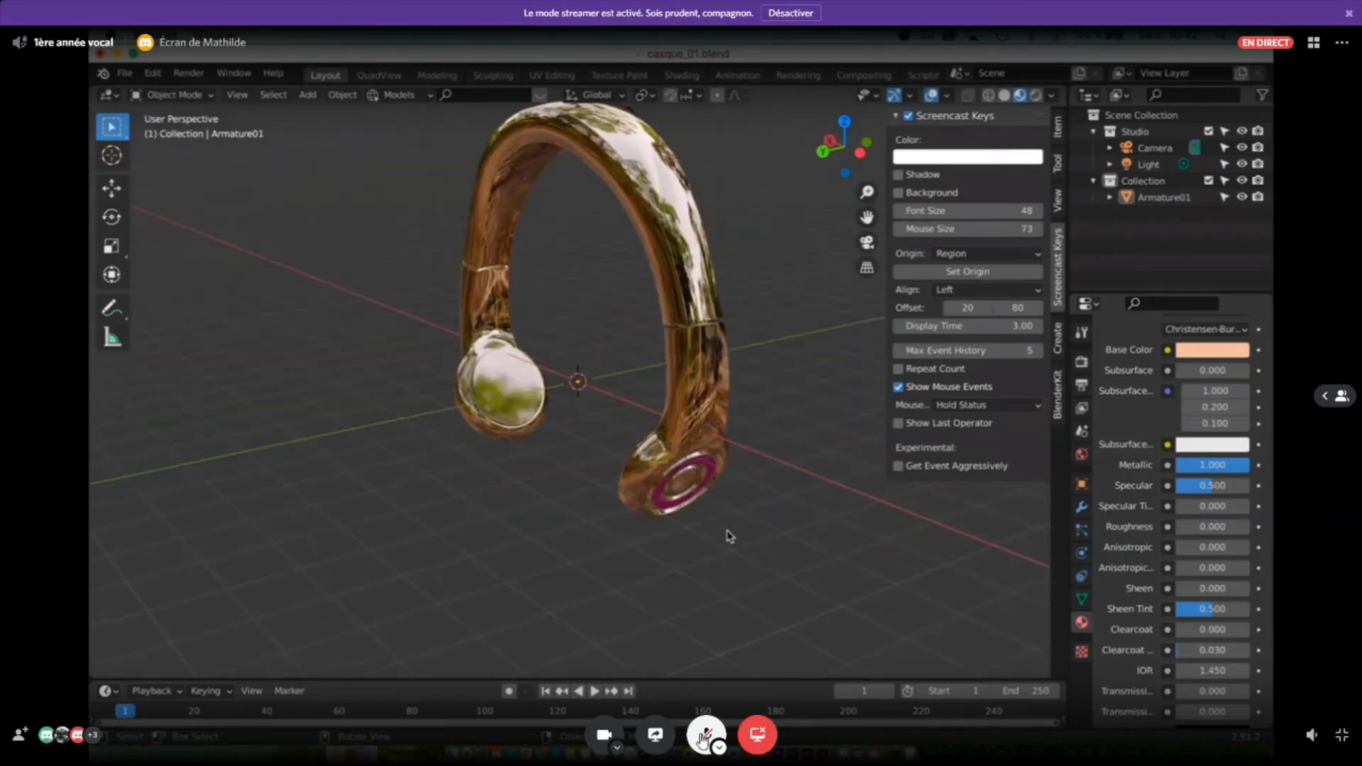
Step: Test the casque material's roughness at 0.210 and 1.000, and set it to 0.044 for a glossy metal finish
{"action": "left_click_drag", "start_coordinate": [1202, 527], "coordinate": [1217, 527]}
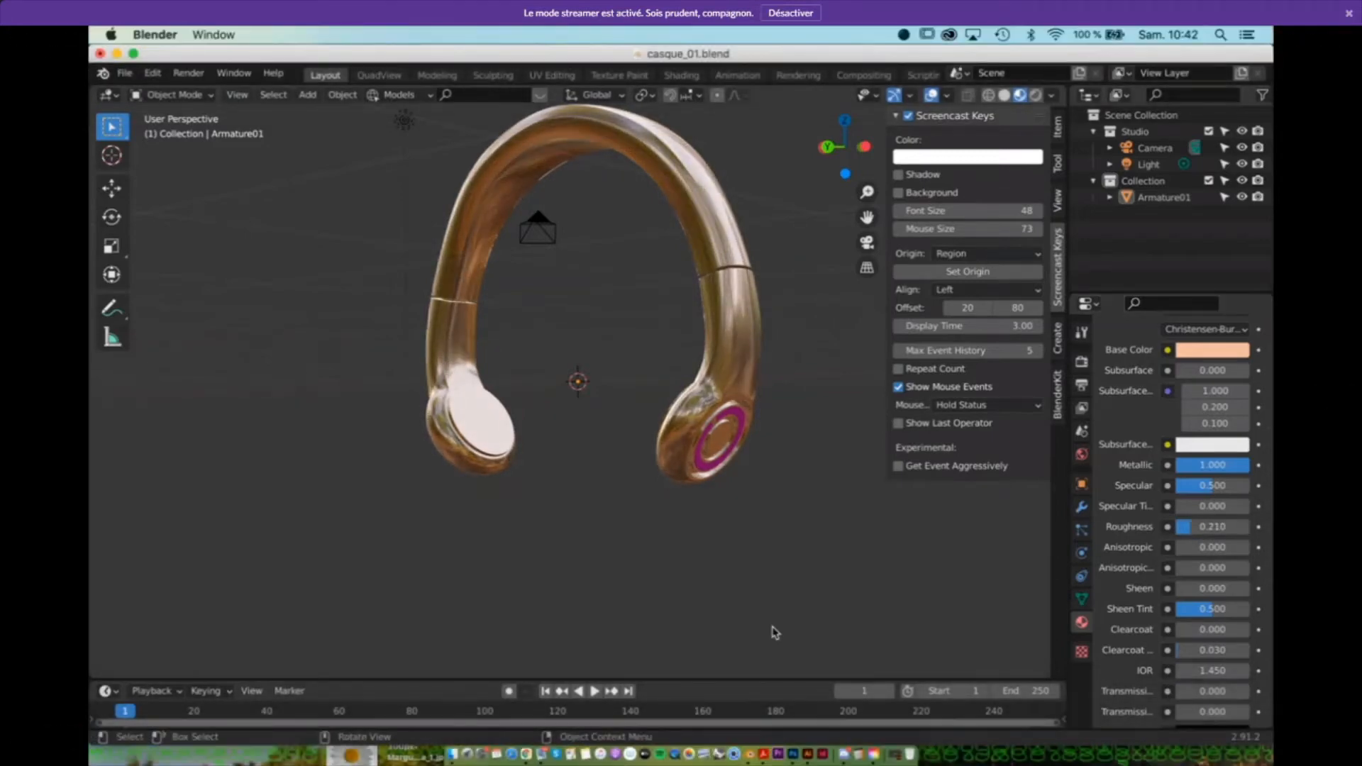
{"action": "scroll", "coordinate": [781, 601], "scroll_direction": "left", "scroll_amount": 10}
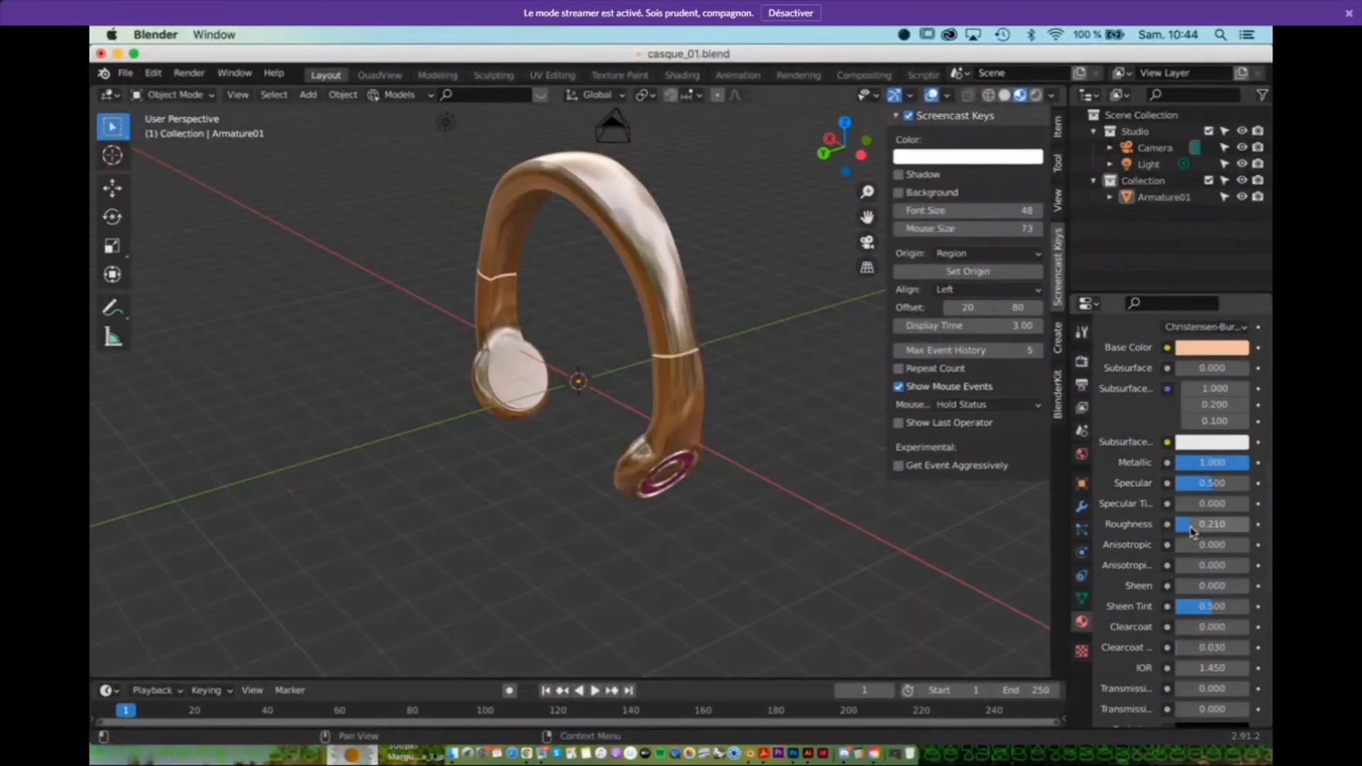
{"action": "left_click_drag", "start_coordinate": [1192, 527], "coordinate": [1249, 525]}
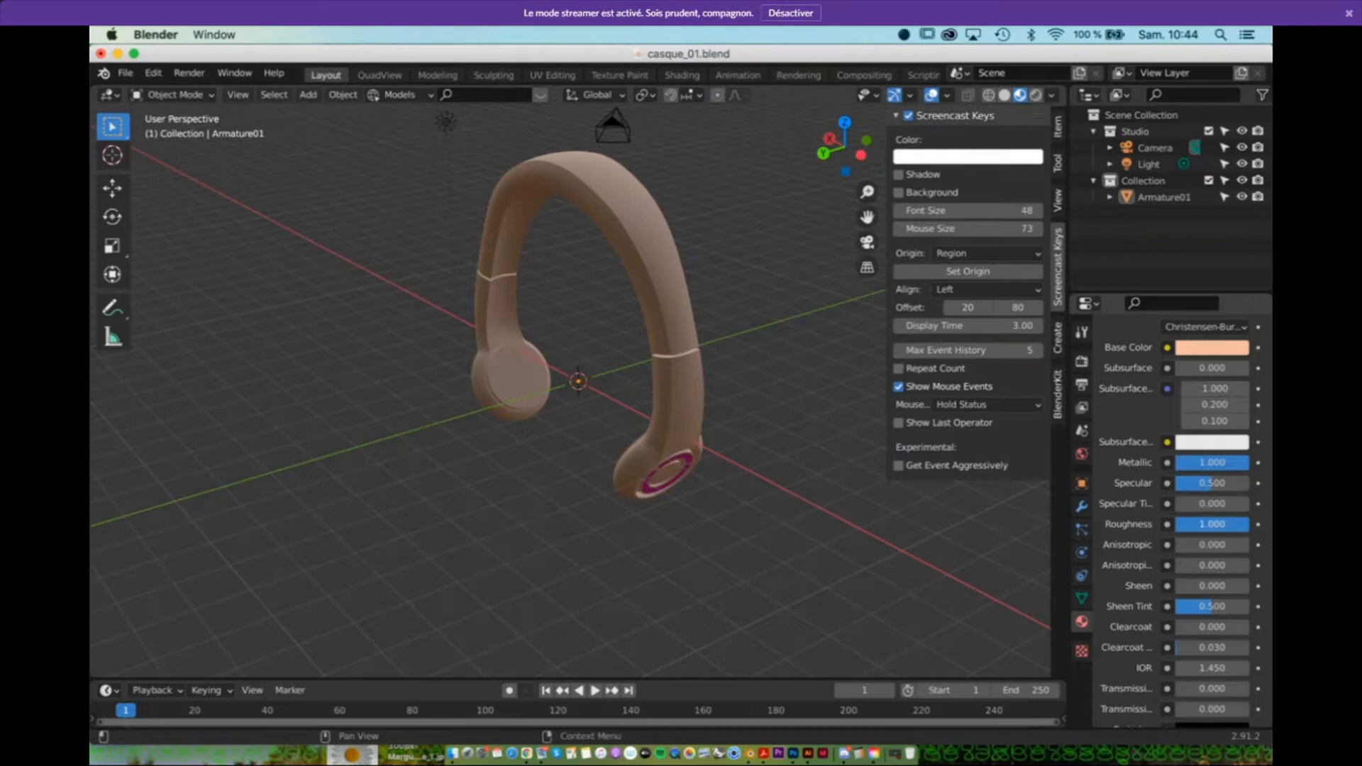
{"action": "left_click_drag", "start_coordinate": [1249, 525], "coordinate": [1180, 525]}
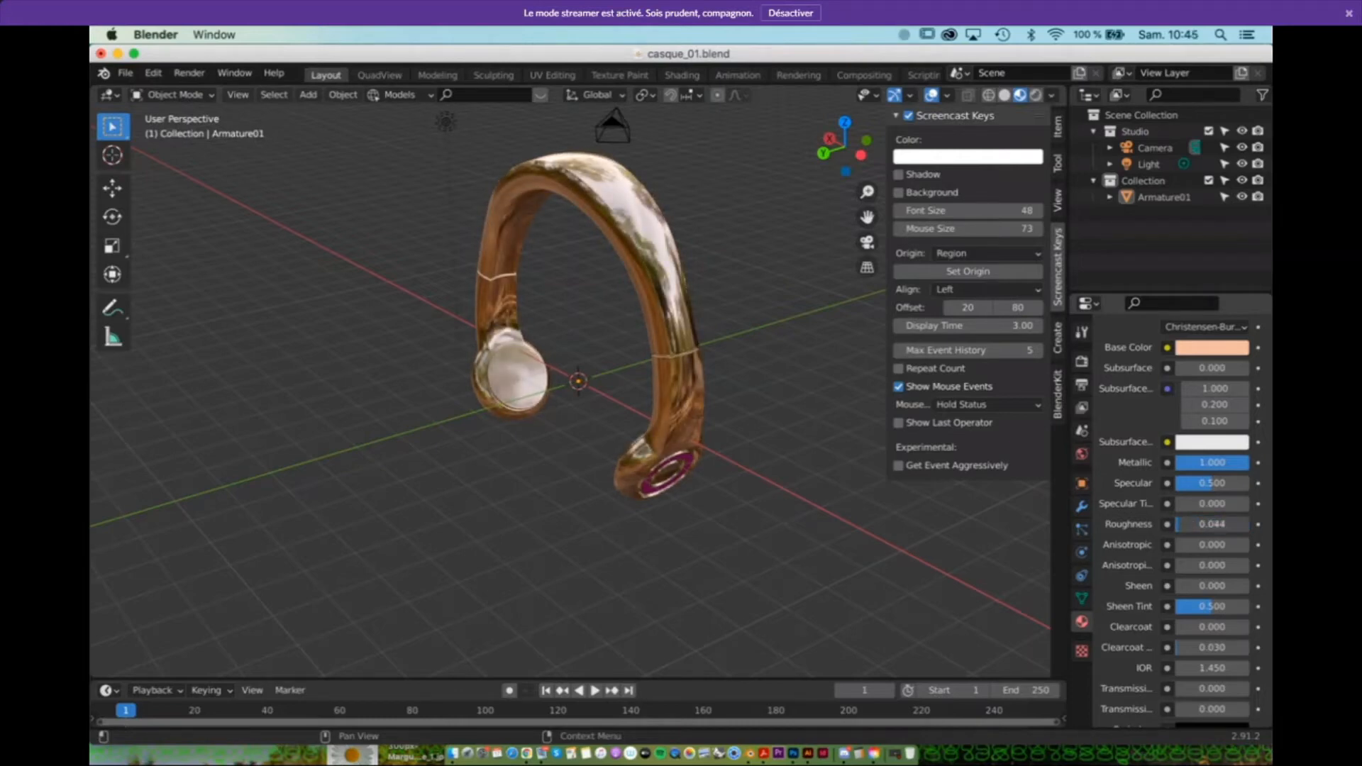
{"action": "middle_click_drag", "start_coordinate": [792, 571], "coordinate": [830, 483]}
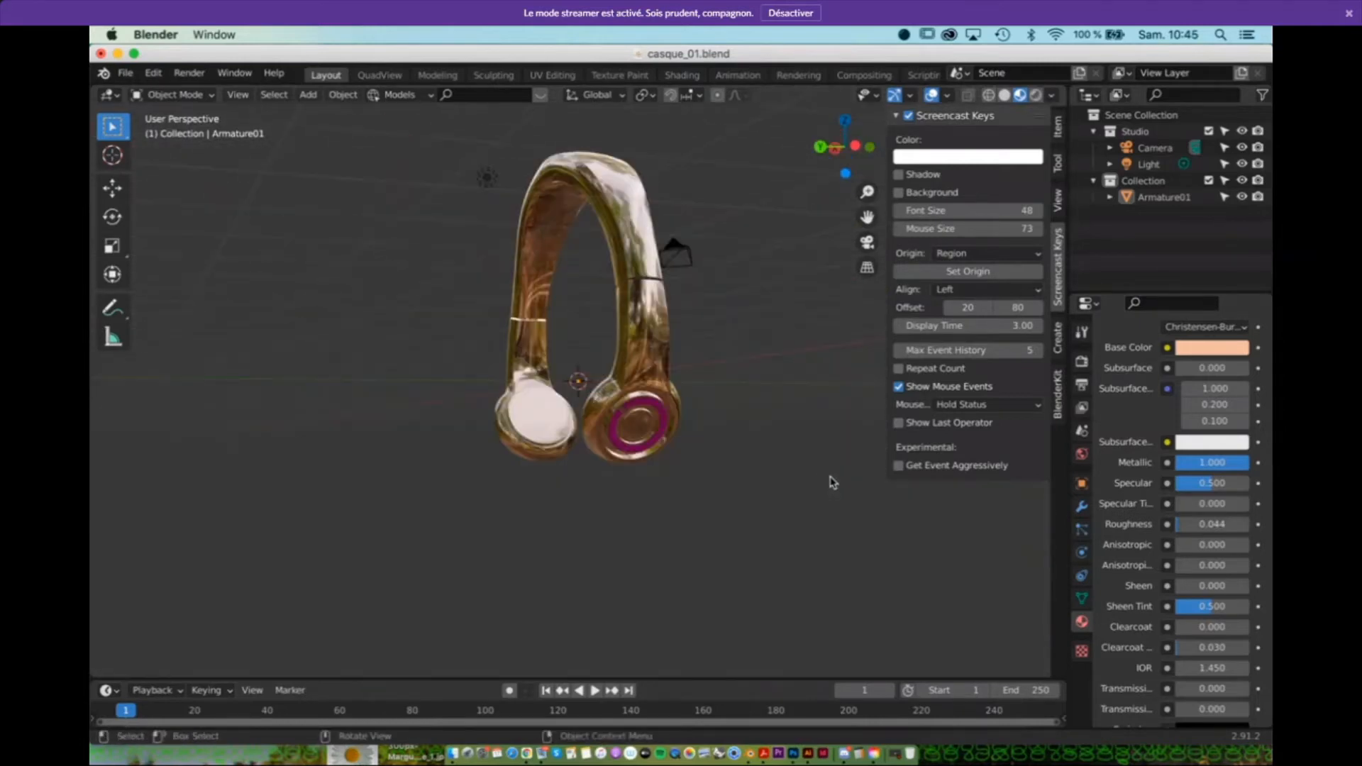
Step: Try a transmission of 1.000 and an alpha of 0.889 on the casque material, restoring them to 0.000 and 1.000
{"action": "scroll", "coordinate": [1135, 561], "scroll_direction": "down", "scroll_amount": 3}
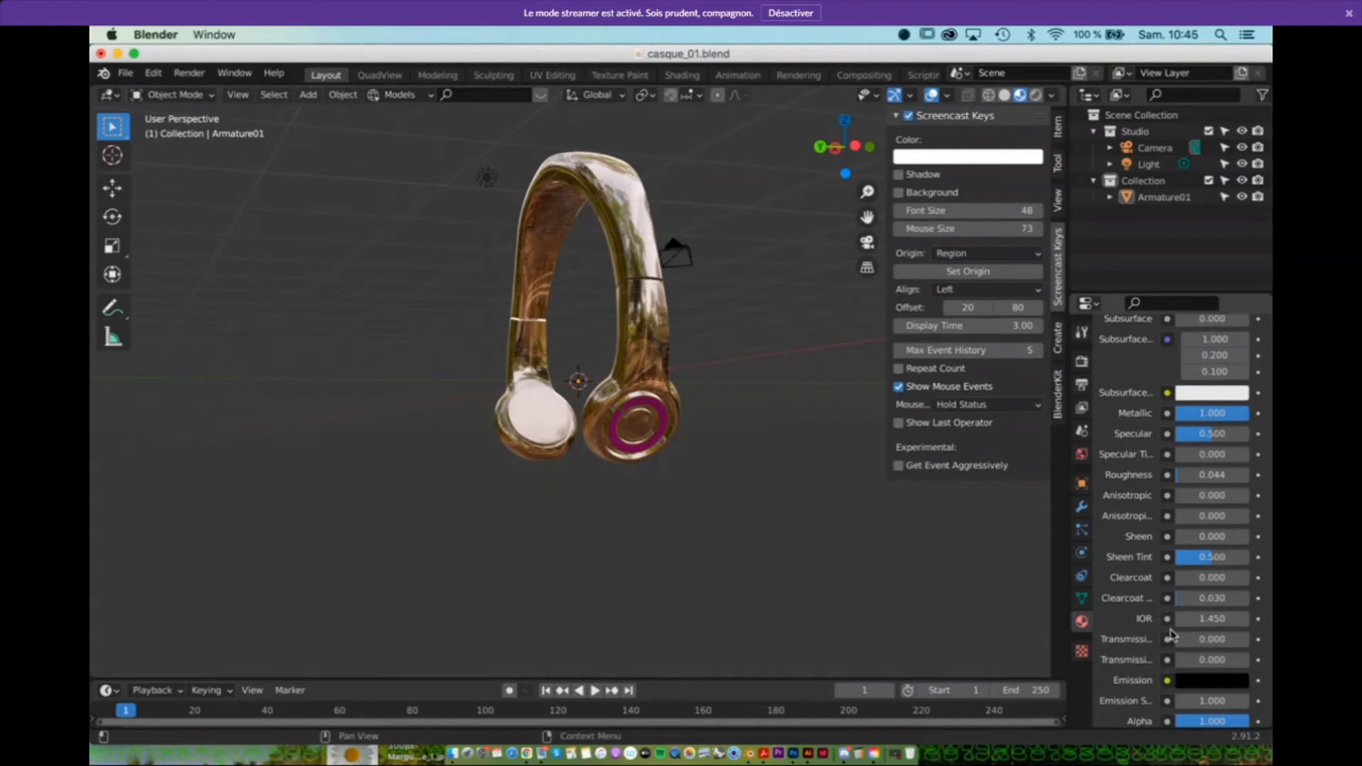
{"action": "scroll", "coordinate": [1172, 634], "scroll_direction": "up", "scroll_amount": 3}
{"action": "scroll", "coordinate": [1171, 633], "scroll_direction": "down", "scroll_amount": 4}
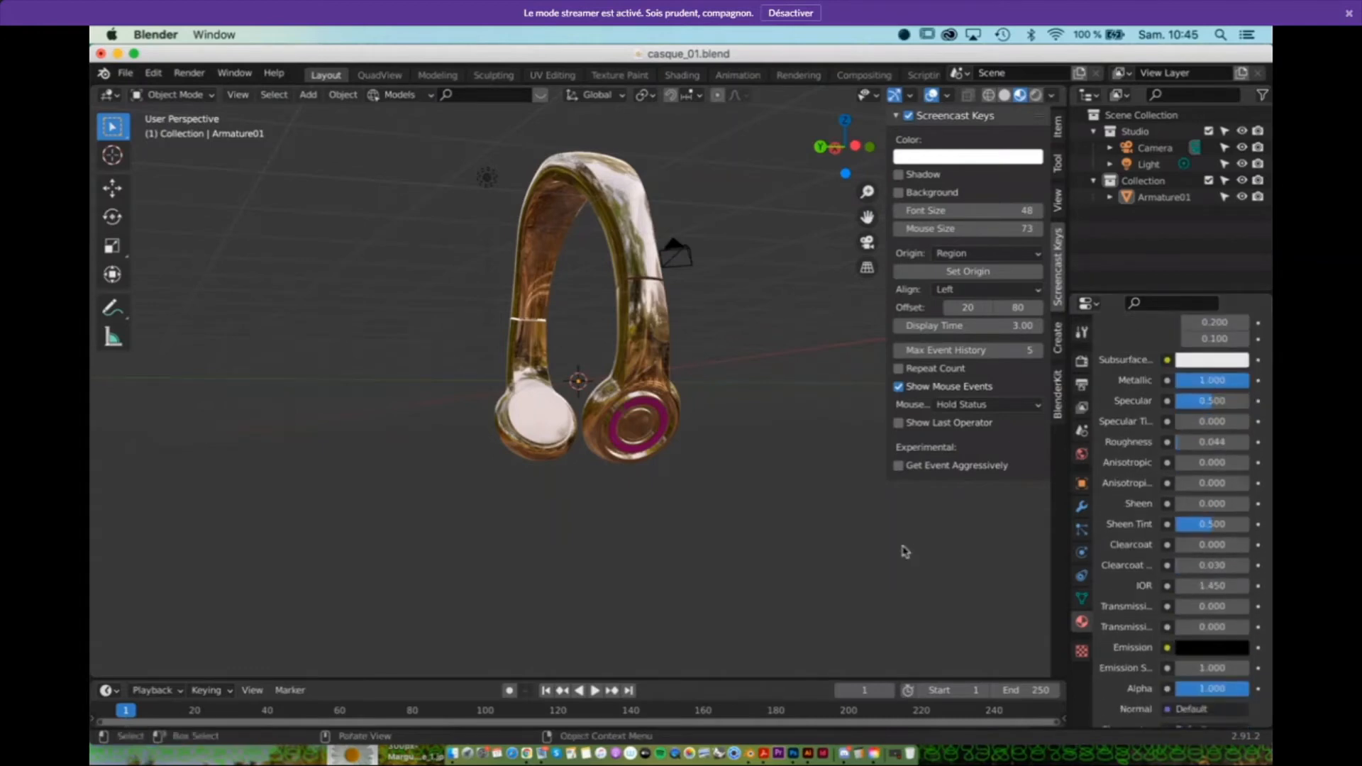
{"action": "middle_click_drag", "start_coordinate": [757, 428], "coordinate": [745, 465]}
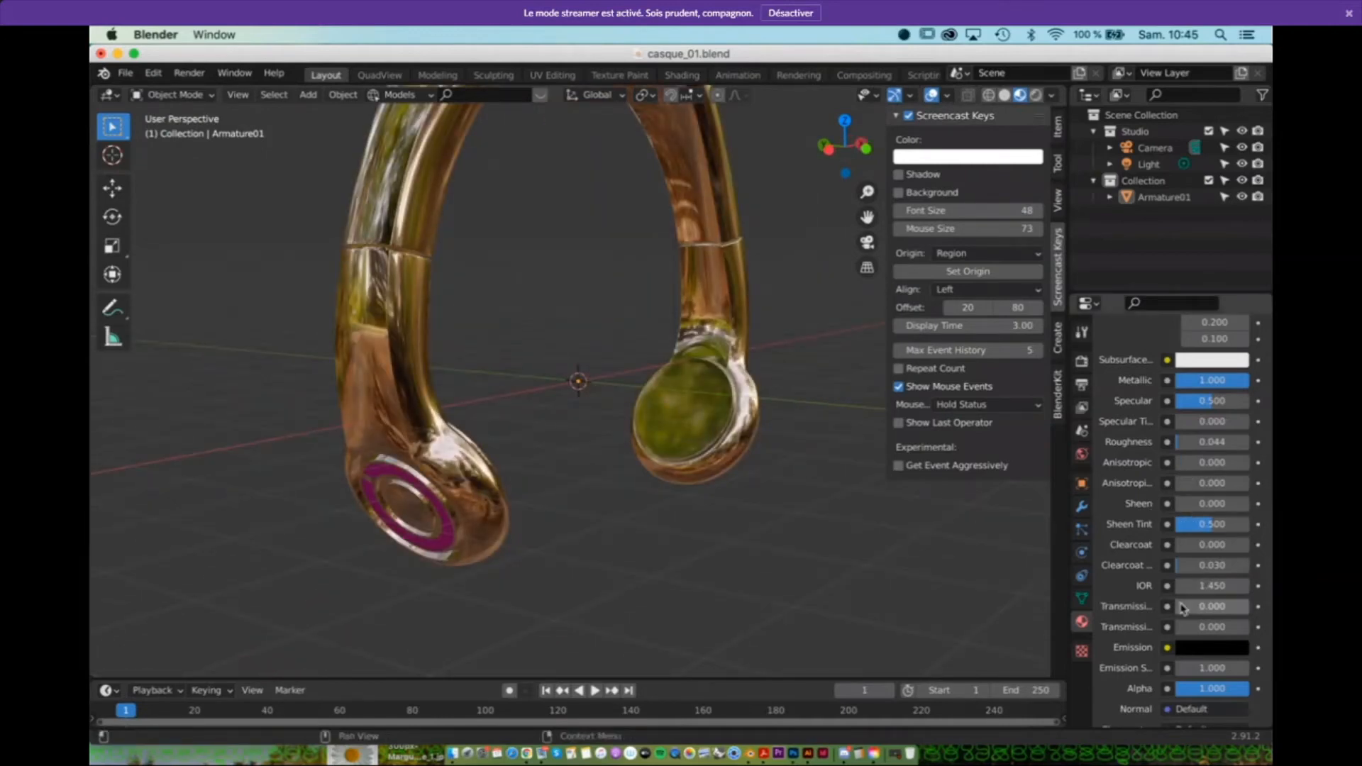
{"action": "left_click_drag", "start_coordinate": [1183, 609], "coordinate": [1248, 609]}
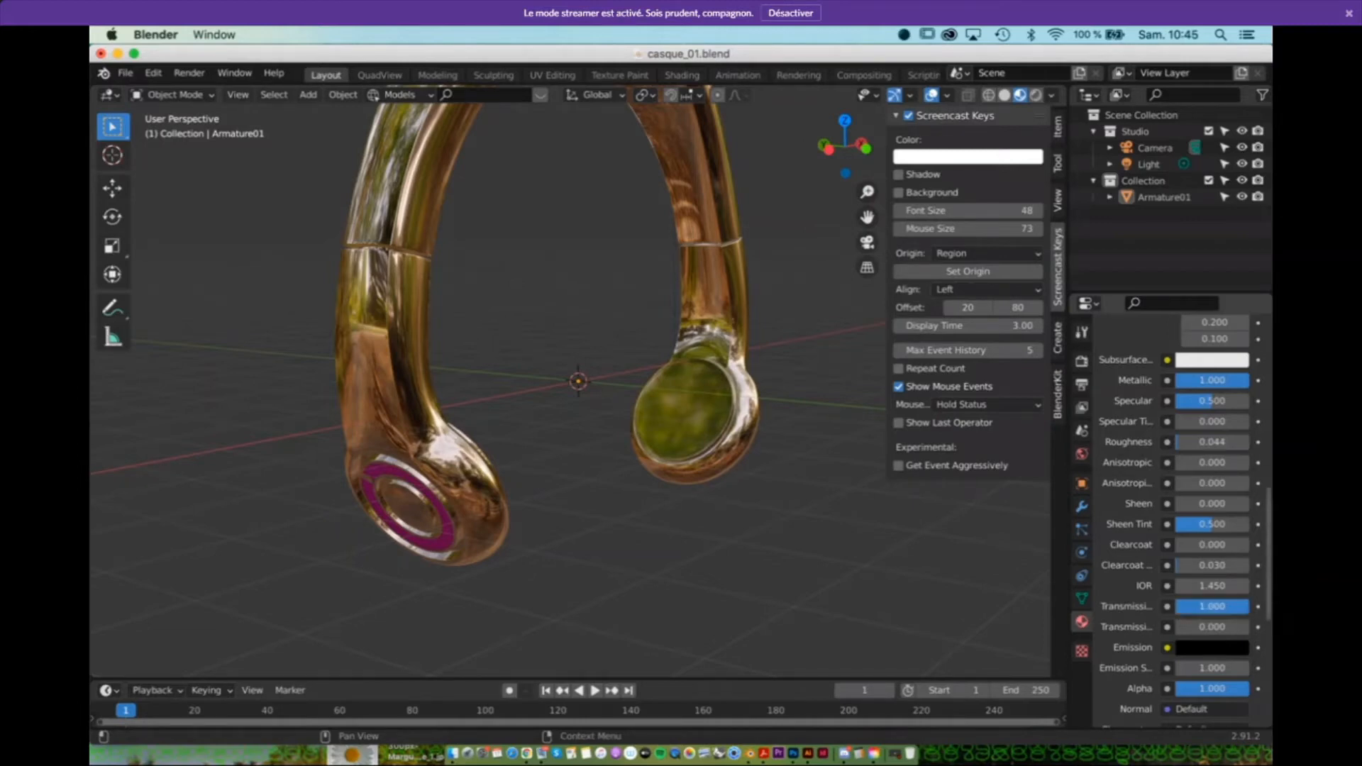
{"action": "middle_click_drag", "start_coordinate": [861, 560], "coordinate": [809, 523]}
{"action": "scroll", "coordinate": [776, 481], "scroll_direction": "up", "scroll_amount": 2}
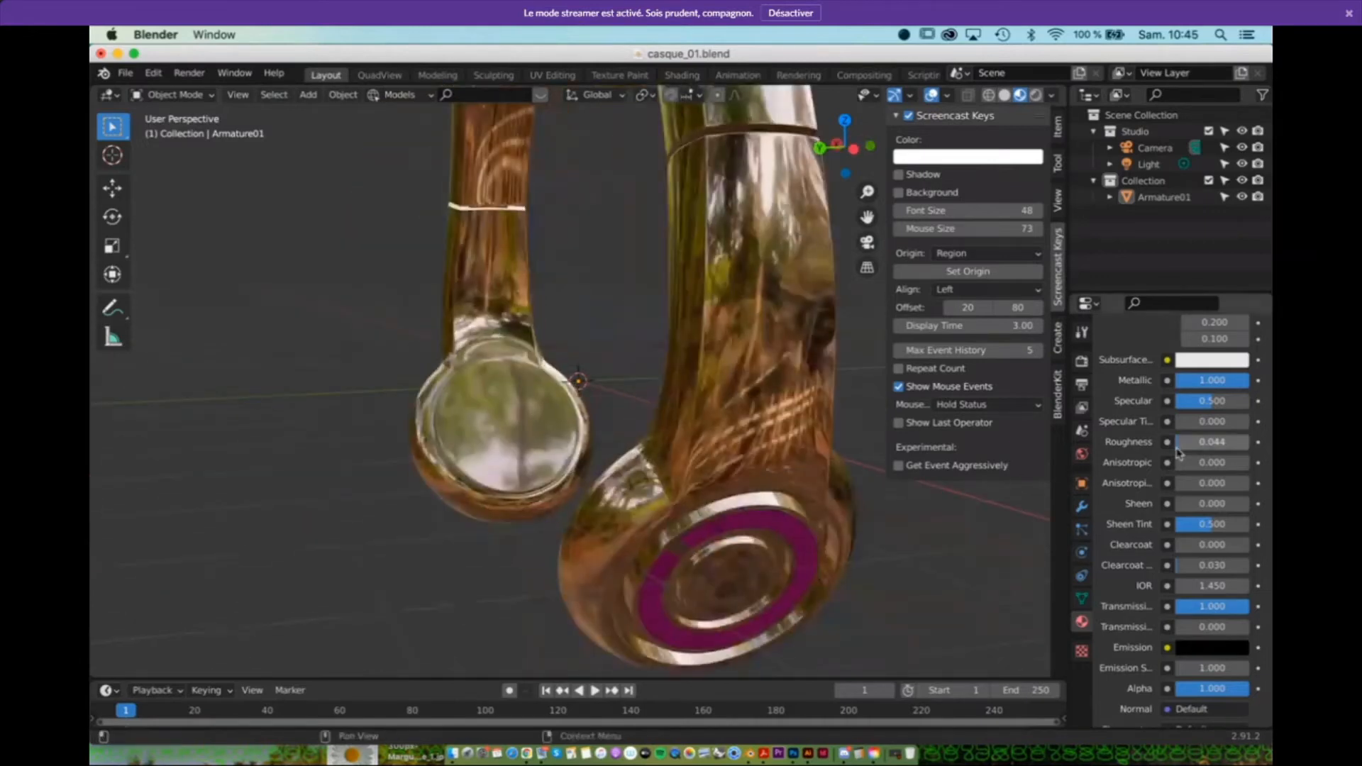
{"action": "left_click_drag", "start_coordinate": [1212, 606], "coordinate": [1178, 610]}
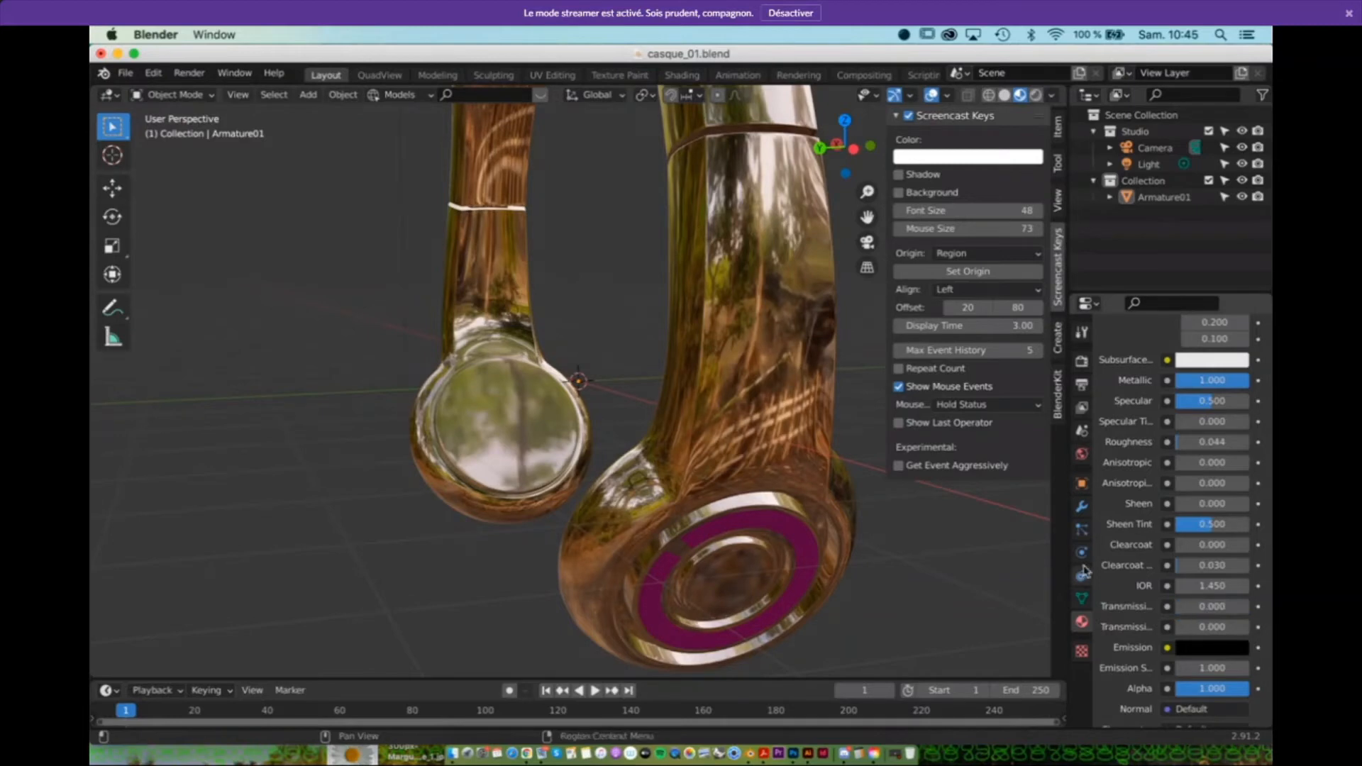
{"action": "scroll", "coordinate": [1139, 586], "scroll_direction": "down", "scroll_amount": 3}
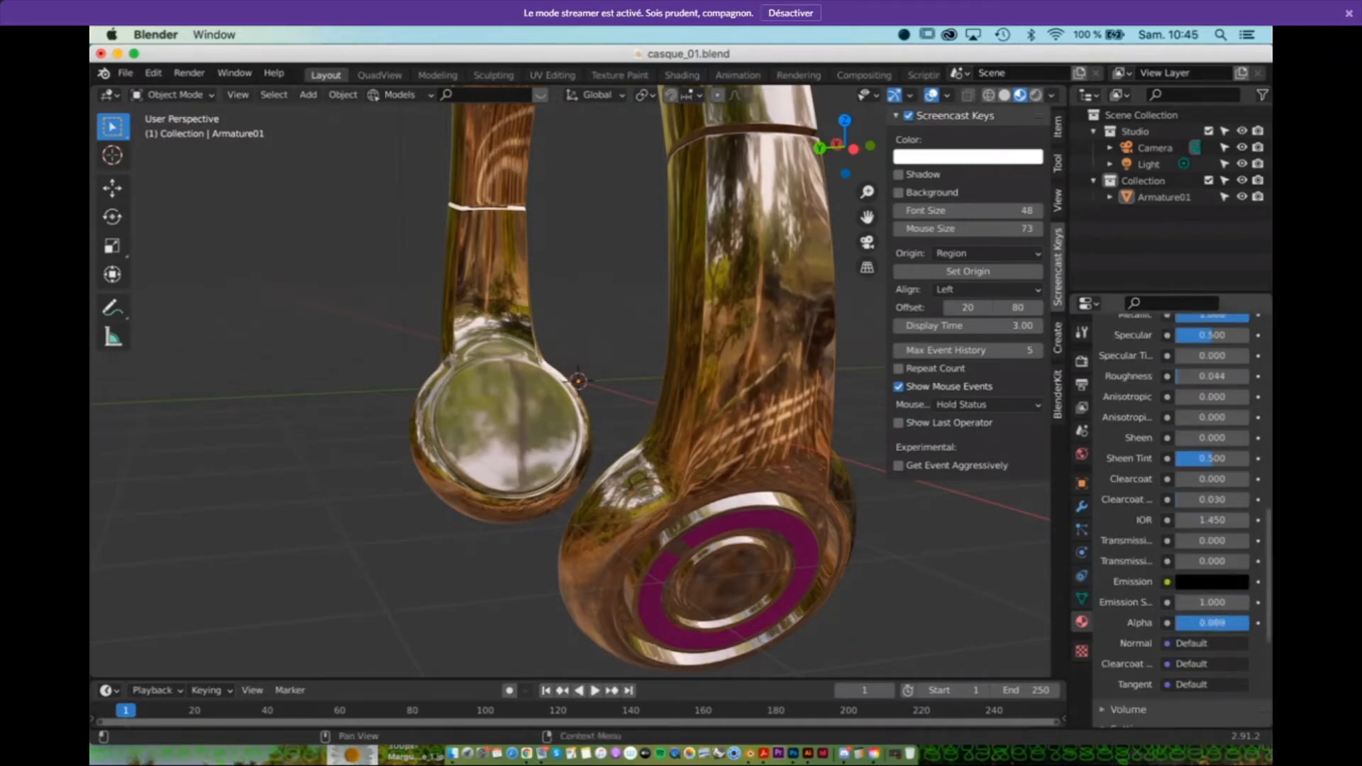
{"action": "mouse_move", "coordinate": [1247, 622]}
{"action": "left_mouse_down"}
{"action": "mouse_move", "coordinate": [1210, 623]}
{"action": "mouse_move", "coordinate": [1251, 623]}
{"action": "left_mouse_up"}
Step: Select the headphone model and inspect its metallic finish from several angles
{"action": "left_click", "coordinate": [780, 407]}
{"action": "scroll", "coordinate": [860, 502], "scroll_direction": "down", "scroll_amount": 2}
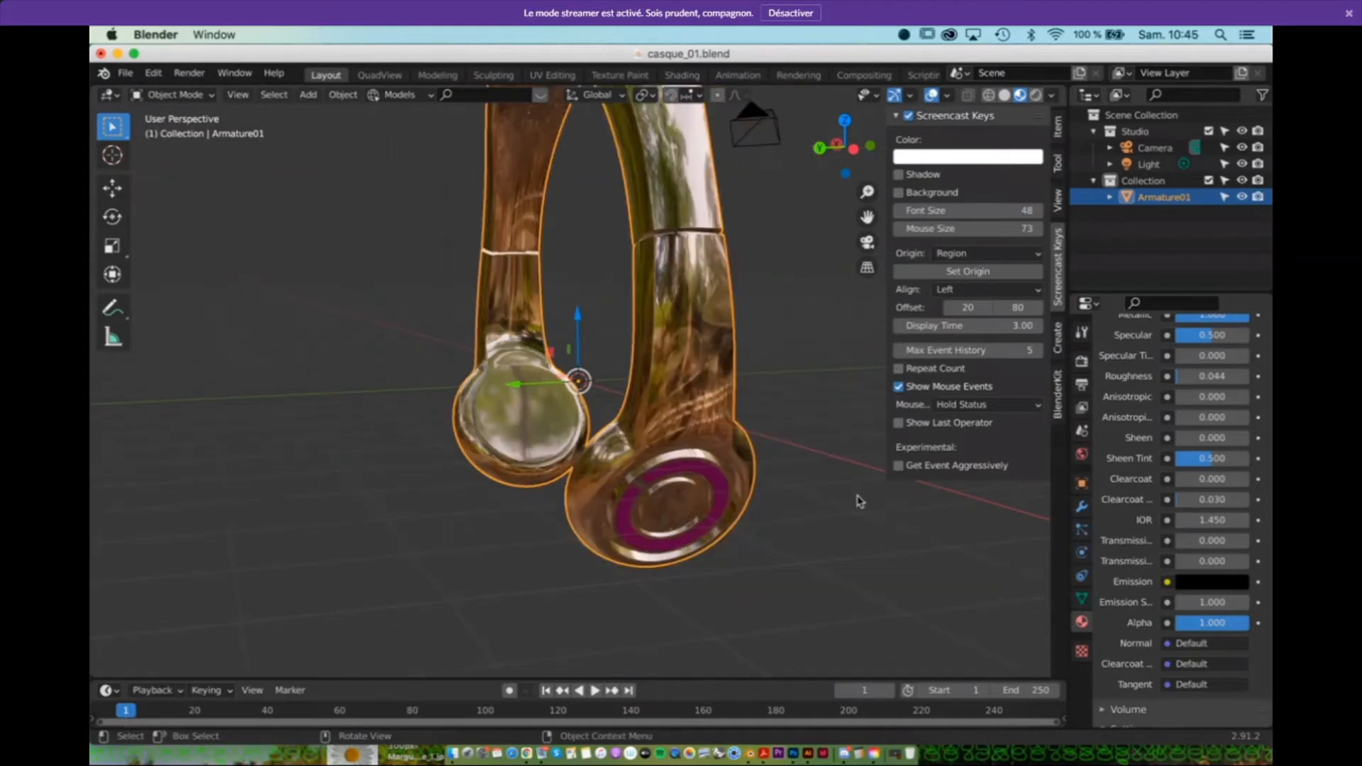
{"action": "middle_click_drag", "start_coordinate": [860, 502], "coordinate": [913, 539]}
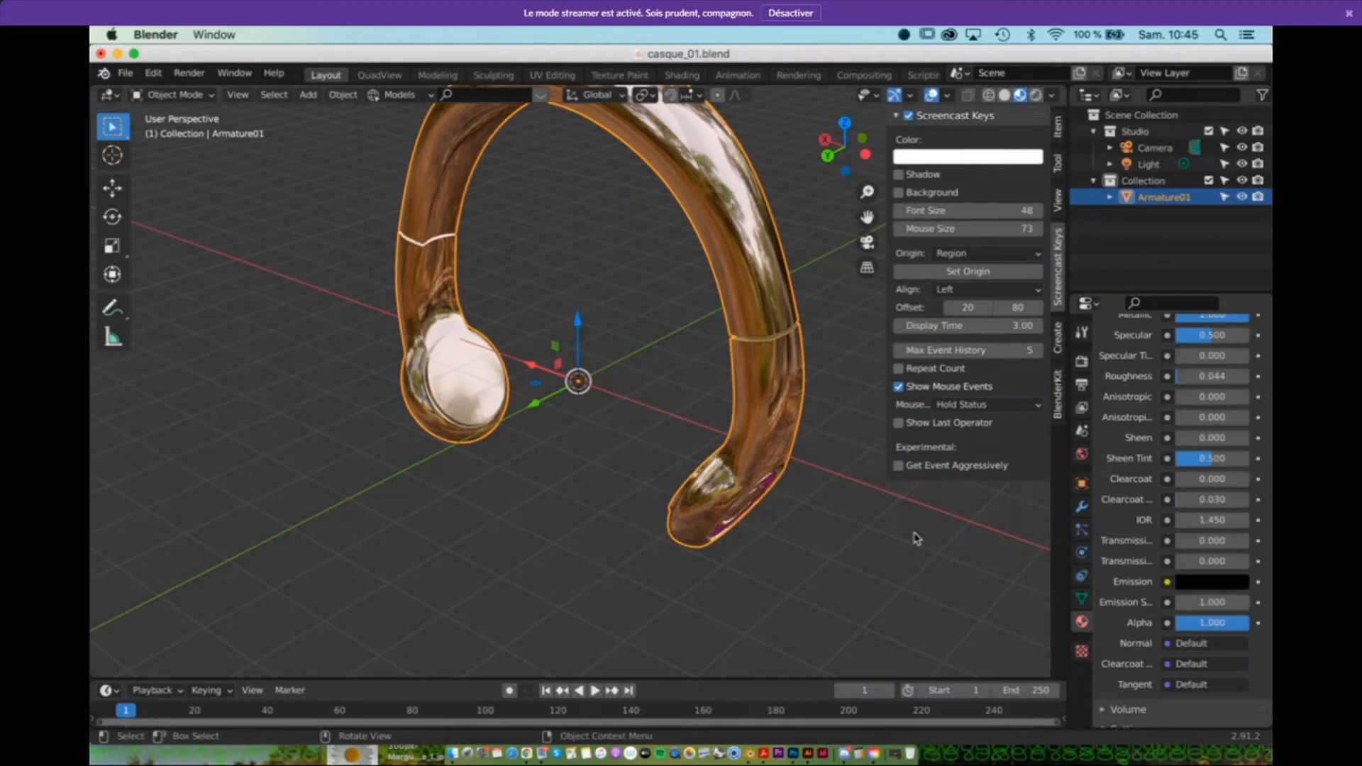
{"action": "middle_click_drag", "start_coordinate": [913, 538], "coordinate": [818, 453]}
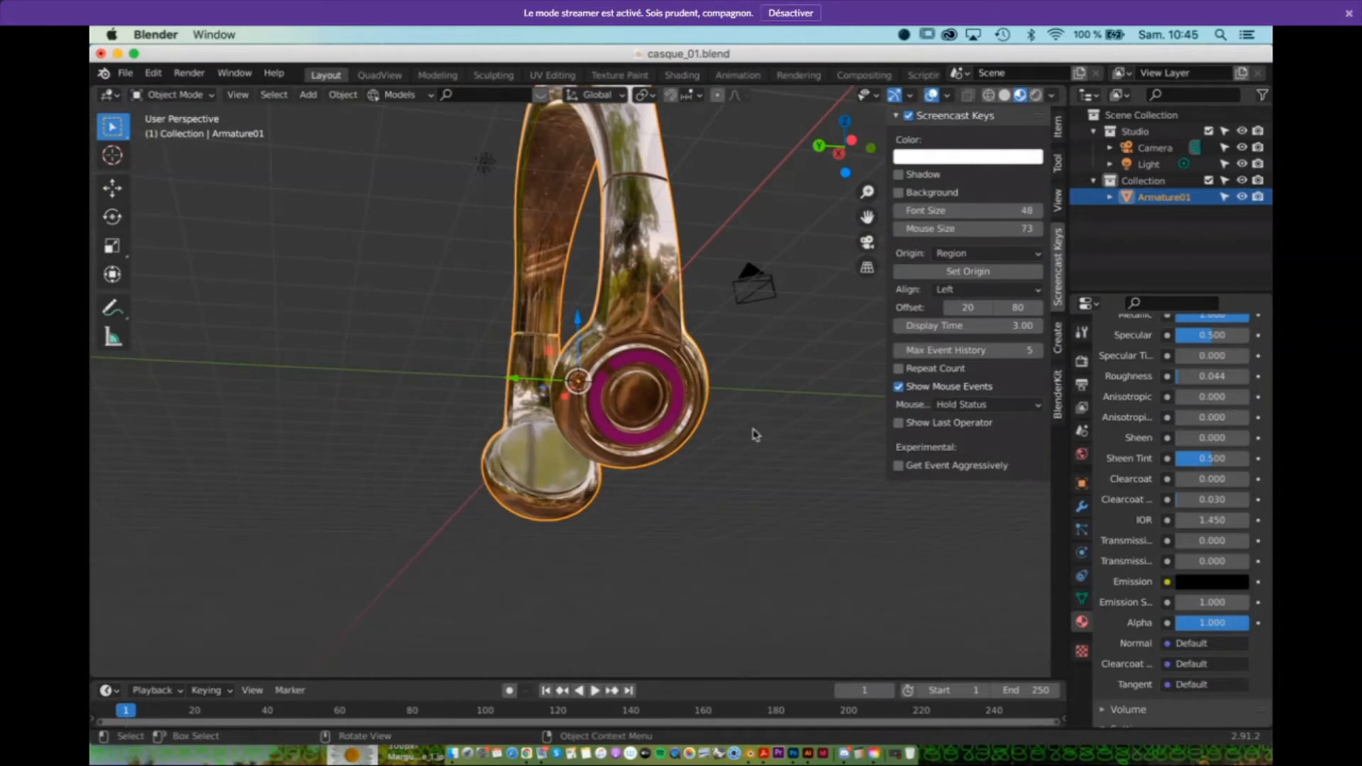
Step: Select the ligne 1 material and raise its emission color to full white
{"action": "scroll", "coordinate": [1144, 376], "scroll_direction": "up", "scroll_amount": 4}
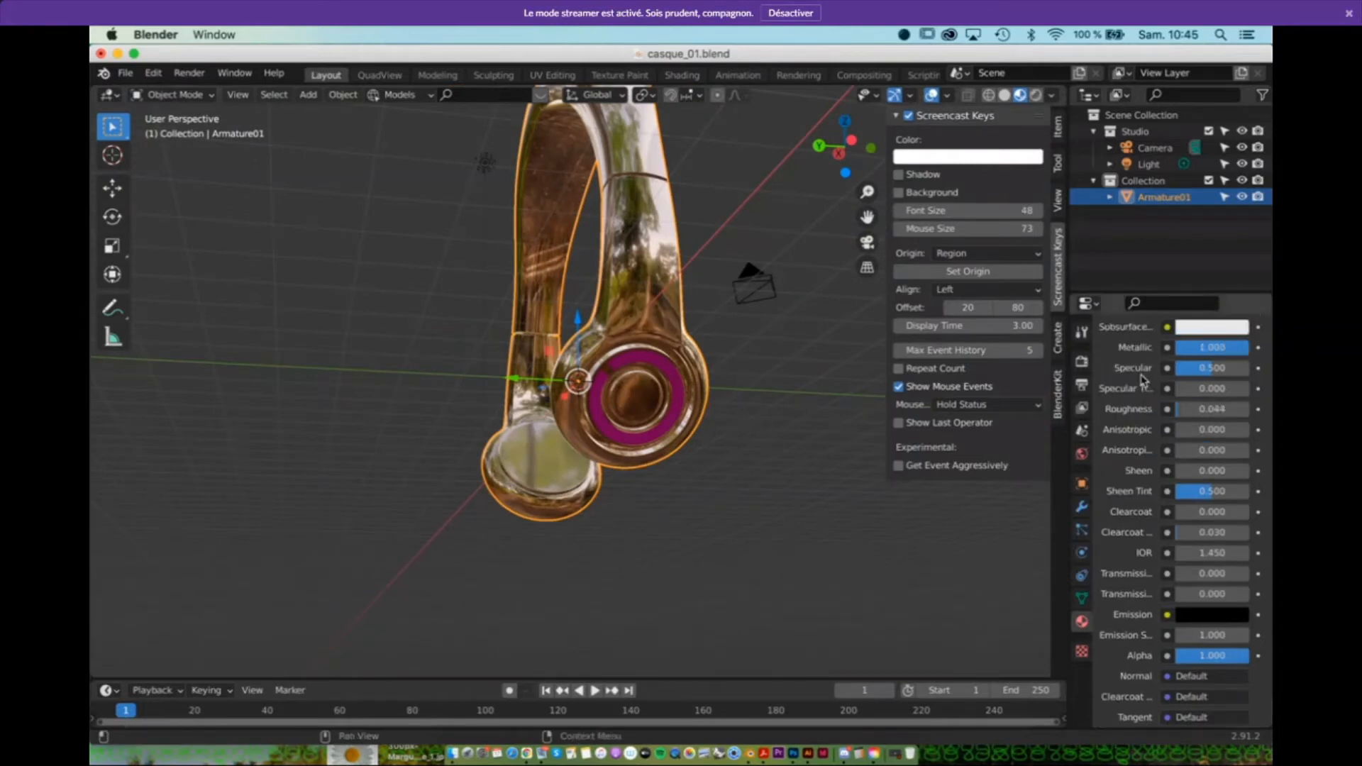
{"action": "scroll", "coordinate": [1142, 375], "scroll_direction": "up", "scroll_amount": 6}
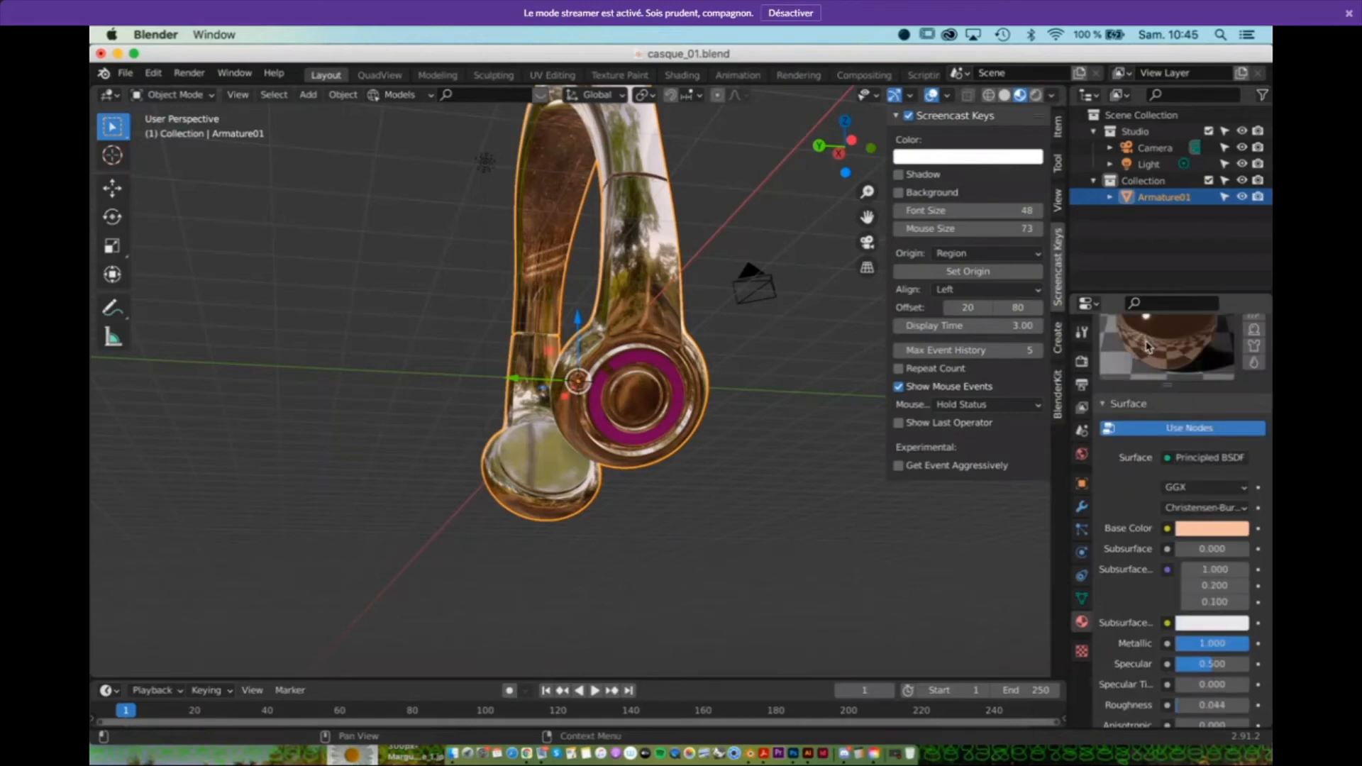
{"action": "scroll", "coordinate": [1148, 347], "scroll_direction": "up", "scroll_amount": 4}
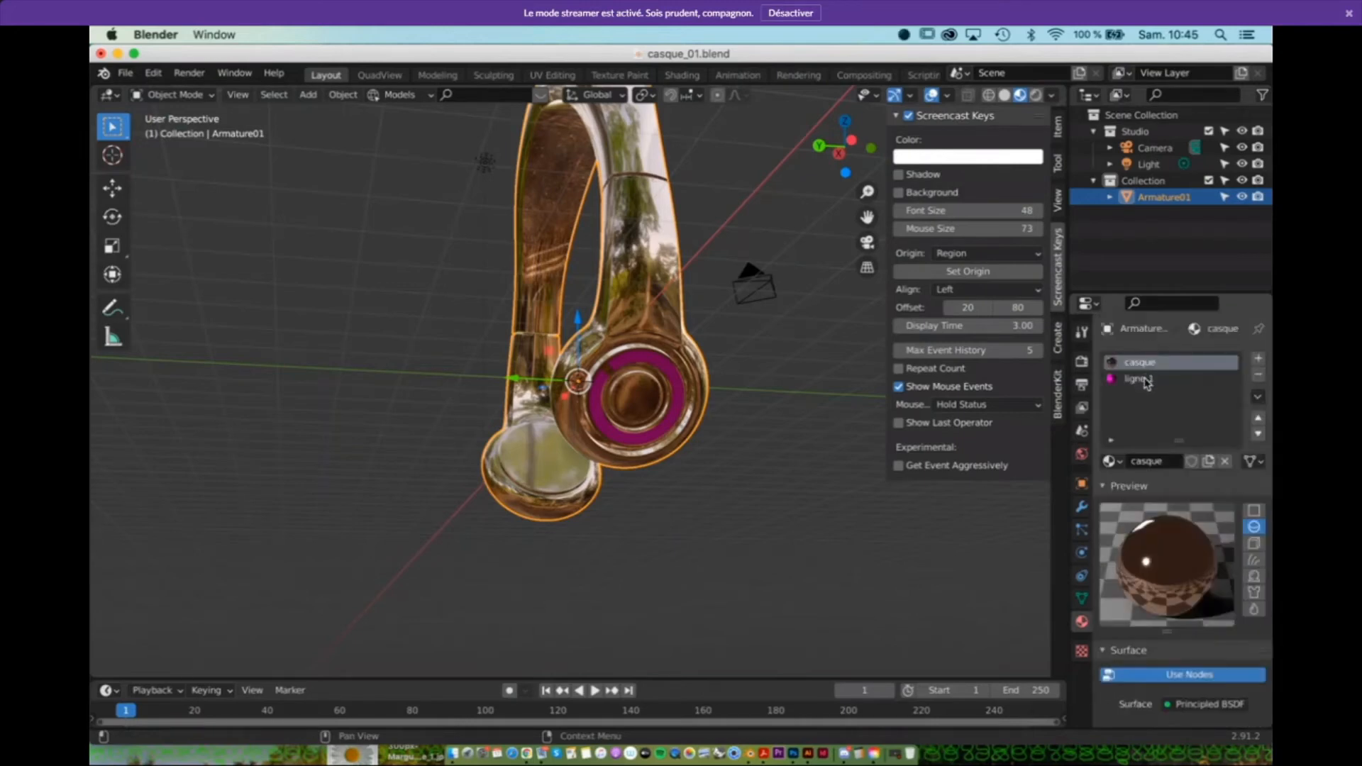
{"action": "left_click", "coordinate": [1148, 381]}
{"action": "scroll", "coordinate": [1184, 475], "scroll_direction": "down", "scroll_amount": 3}
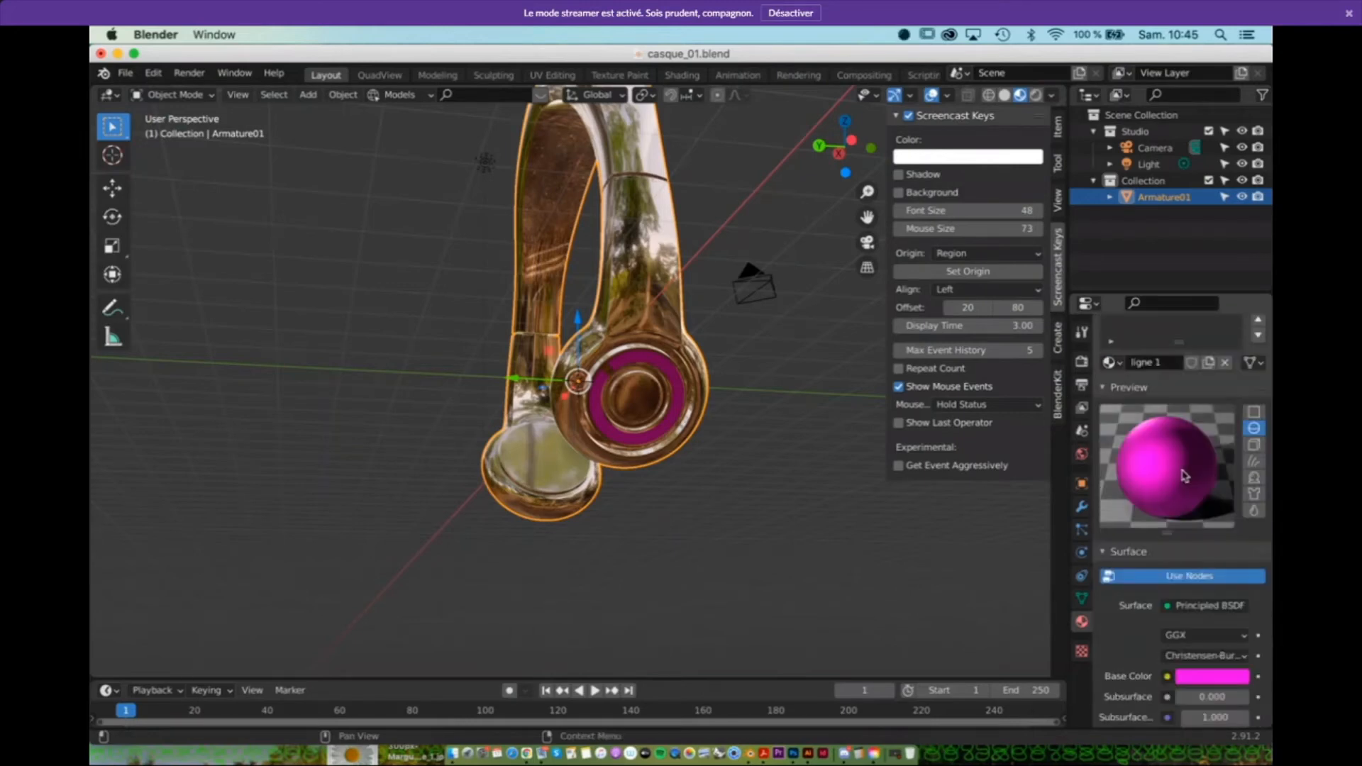
{"action": "scroll", "coordinate": [1184, 475], "scroll_direction": "down", "scroll_amount": 10}
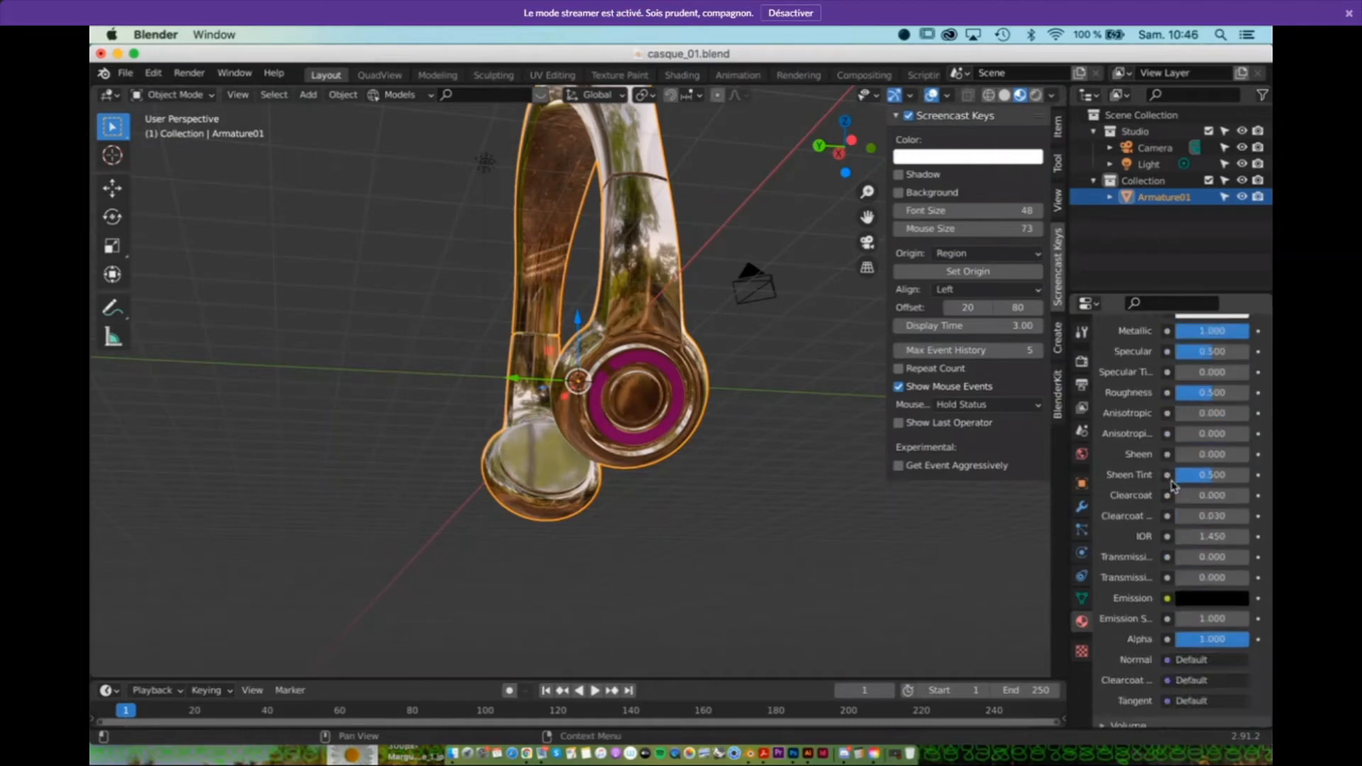
{"action": "scroll", "coordinate": [1173, 486], "scroll_direction": "down", "scroll_amount": 8}
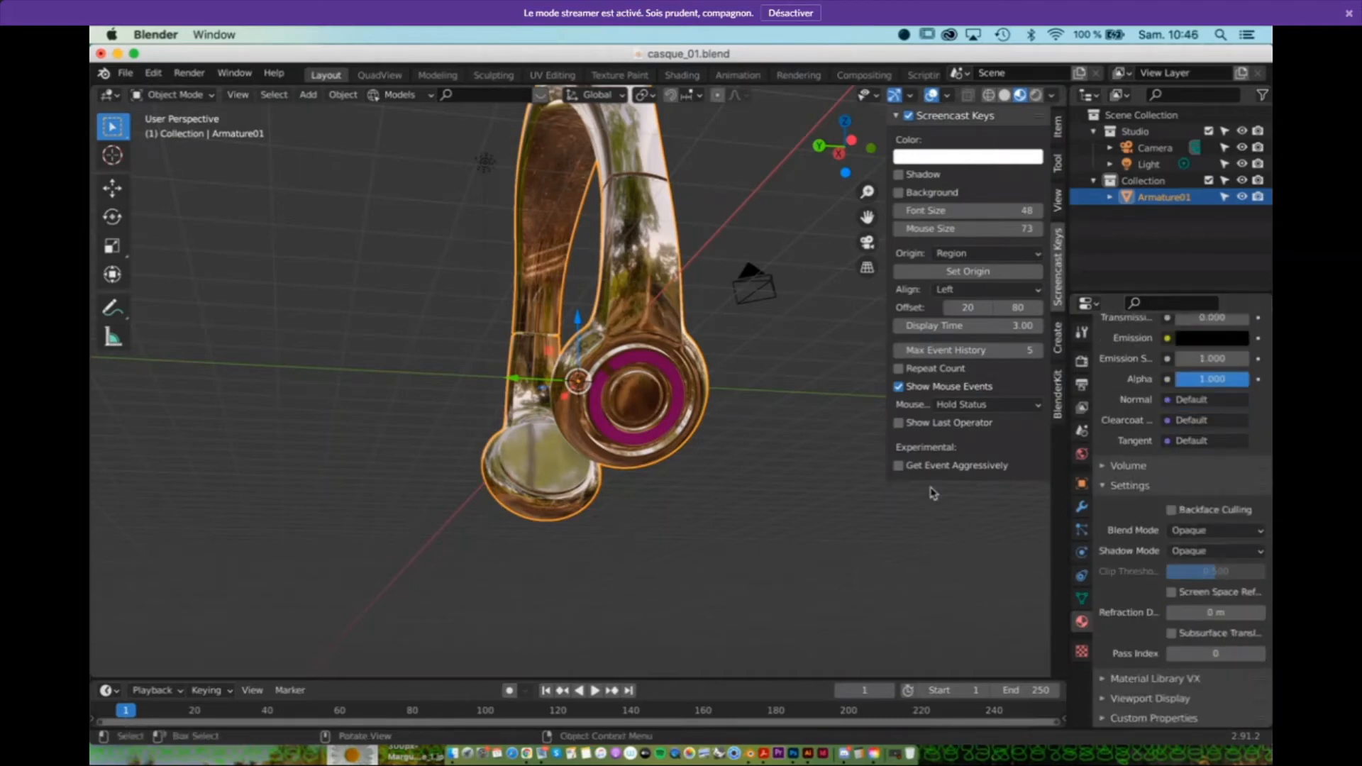
{"action": "scroll", "coordinate": [719, 401], "scroll_direction": "up", "scroll_amount": 5}
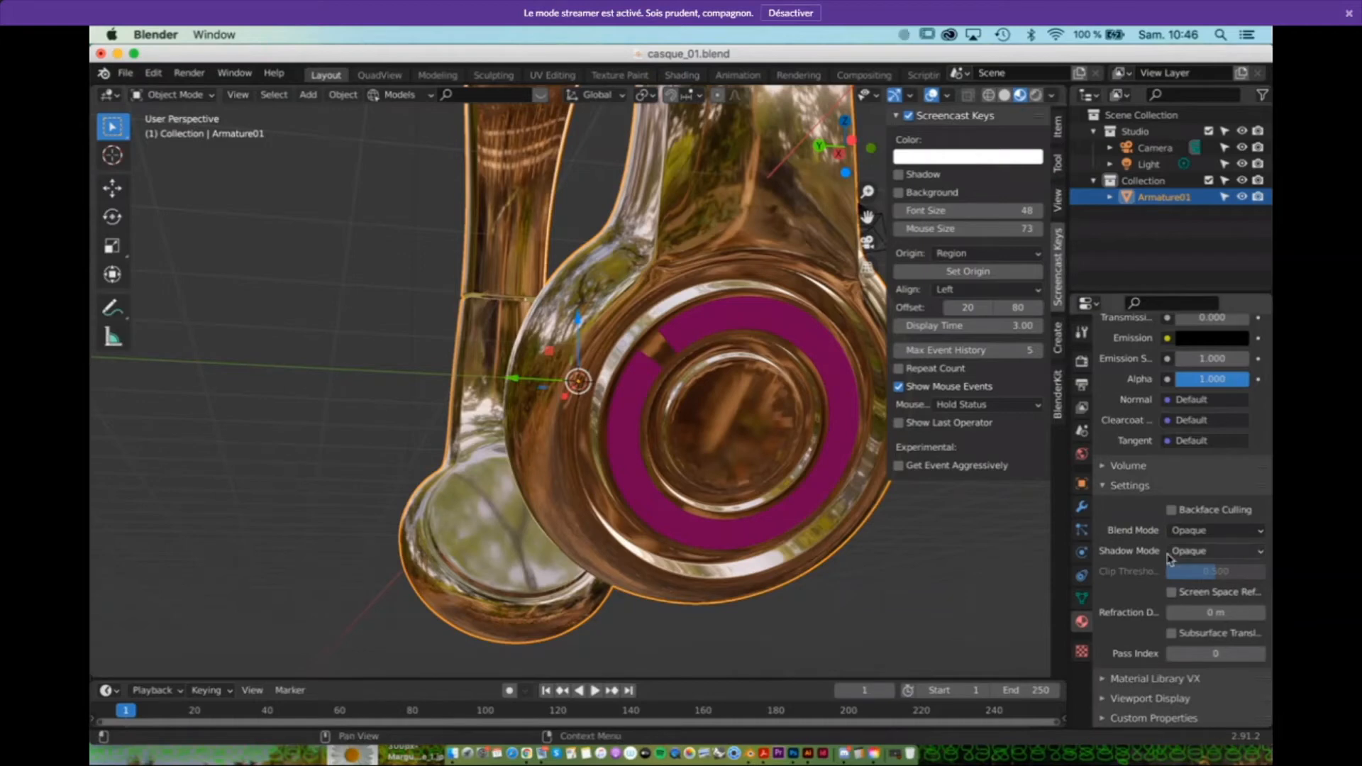
{"action": "scroll", "coordinate": [1143, 484], "scroll_direction": "up", "scroll_amount": 3}
{"action": "scroll", "coordinate": [1143, 484], "scroll_direction": "up", "scroll_amount": 2}
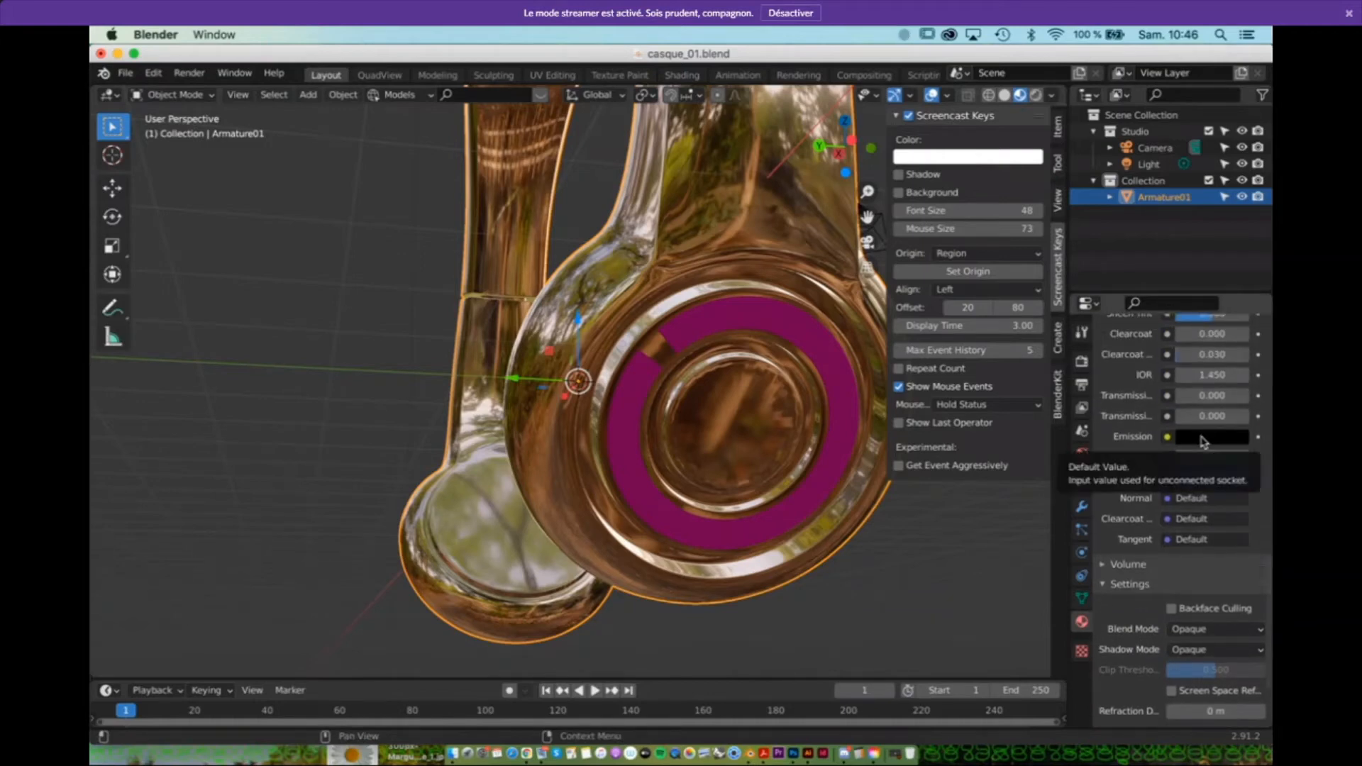
{"action": "left_click", "coordinate": [1204, 438]}
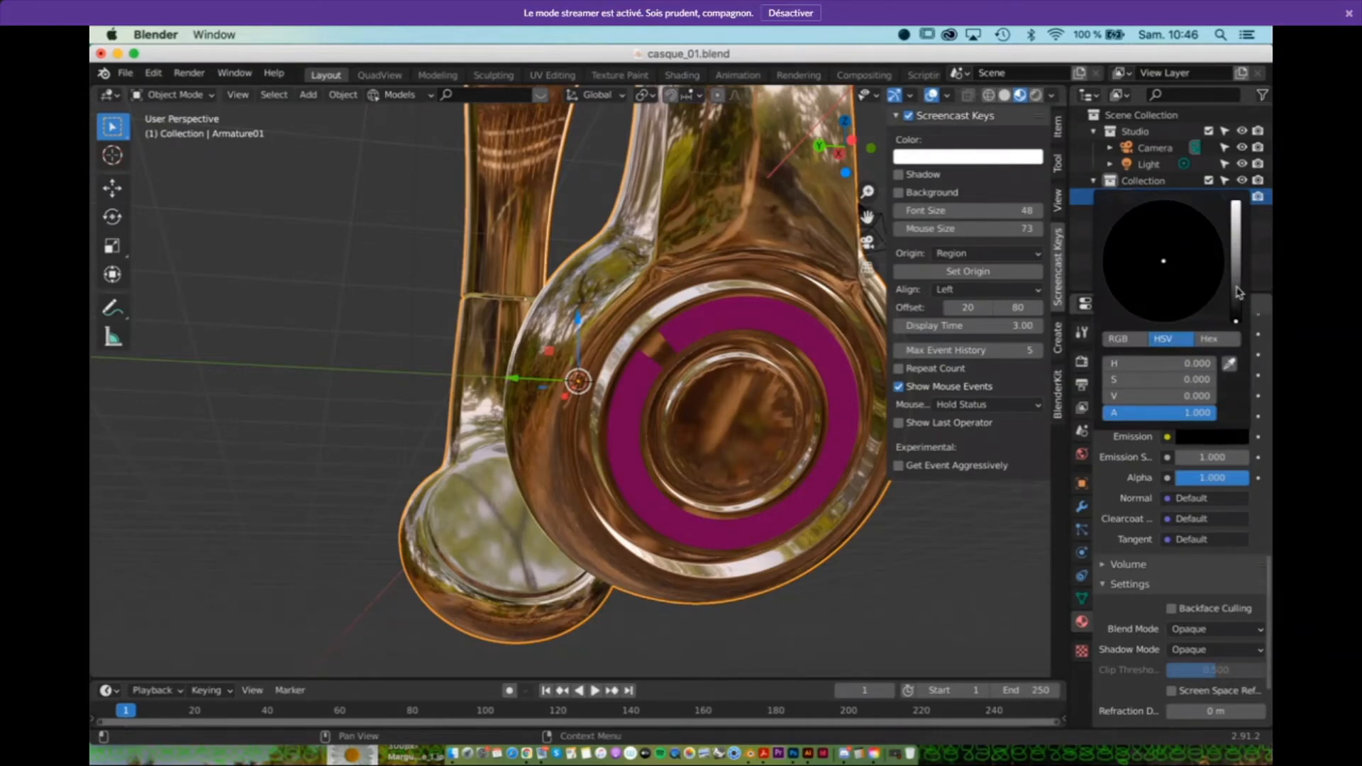
{"action": "left_click", "coordinate": [1236, 316]}
{"action": "left_click_drag", "start_coordinate": [1236, 316], "coordinate": [1237, 205]}
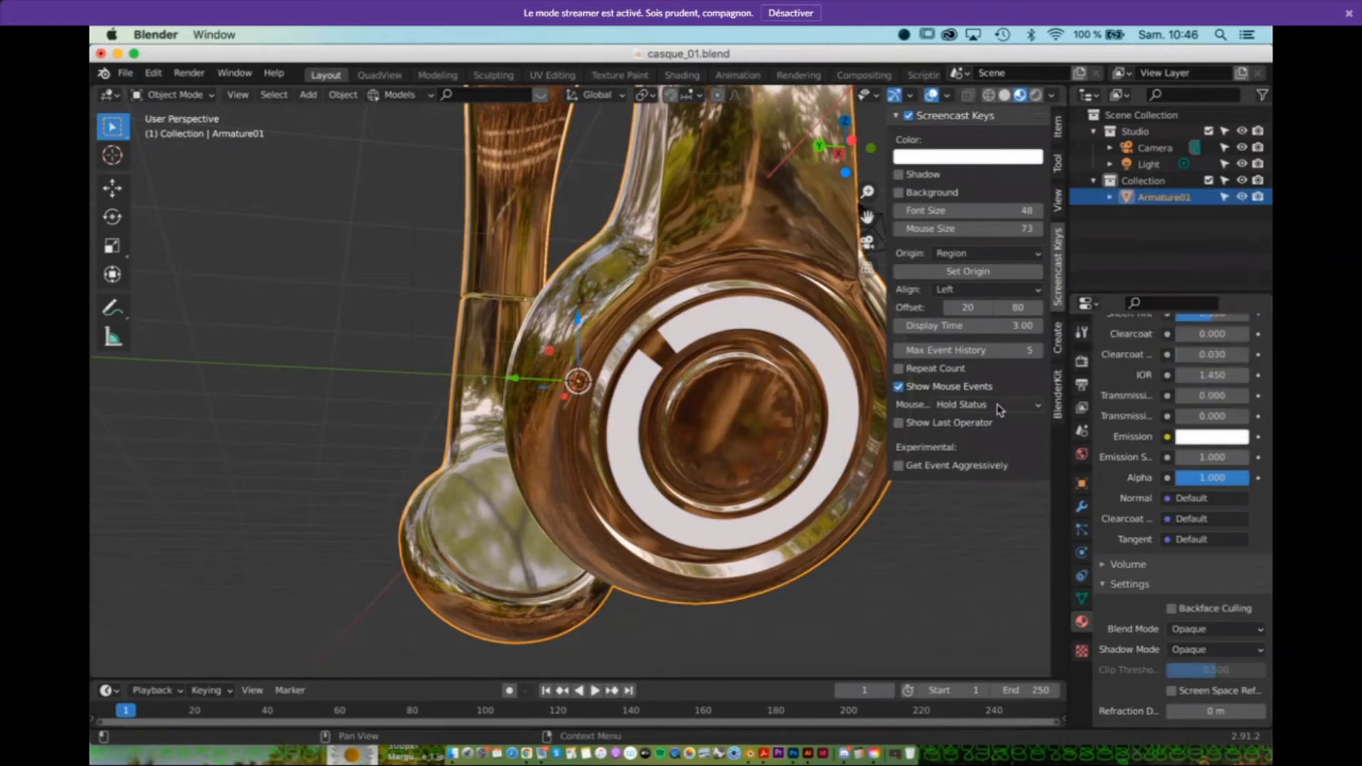
Step: Switch the viewport to rendered shading and look at the emissive ring on the ear cup
{"action": "scroll", "coordinate": [804, 488], "scroll_direction": "down", "scroll_amount": 5}
{"action": "mouse_move", "coordinate": [800, 478]}
{"action": "middle_mouse_down"}
{"action": "mouse_move", "coordinate": [906, 501]}
{"action": "mouse_move", "coordinate": [877, 493]}
{"action": "middle_mouse_up"}
{"action": "left_click", "coordinate": [1036, 95]}
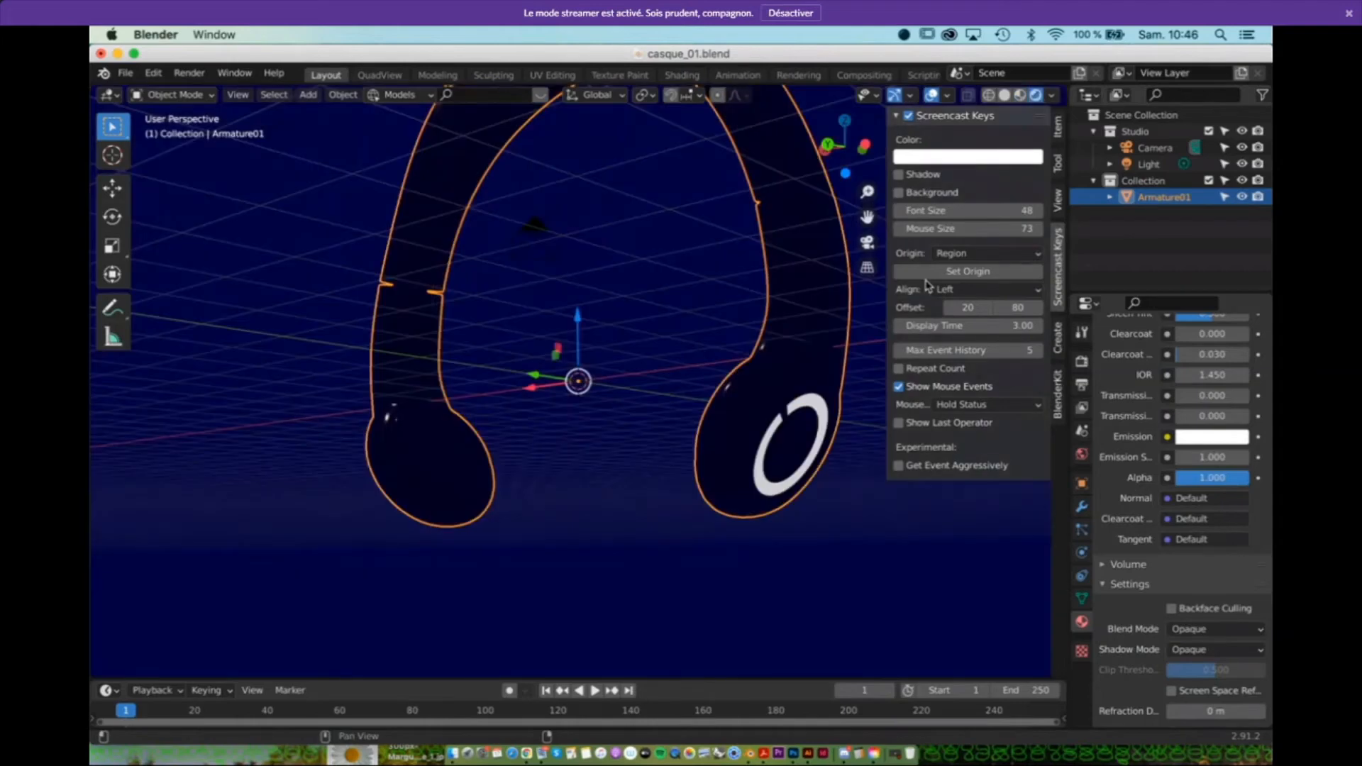
{"action": "middle_click_drag", "start_coordinate": [866, 548], "coordinate": [824, 547]}
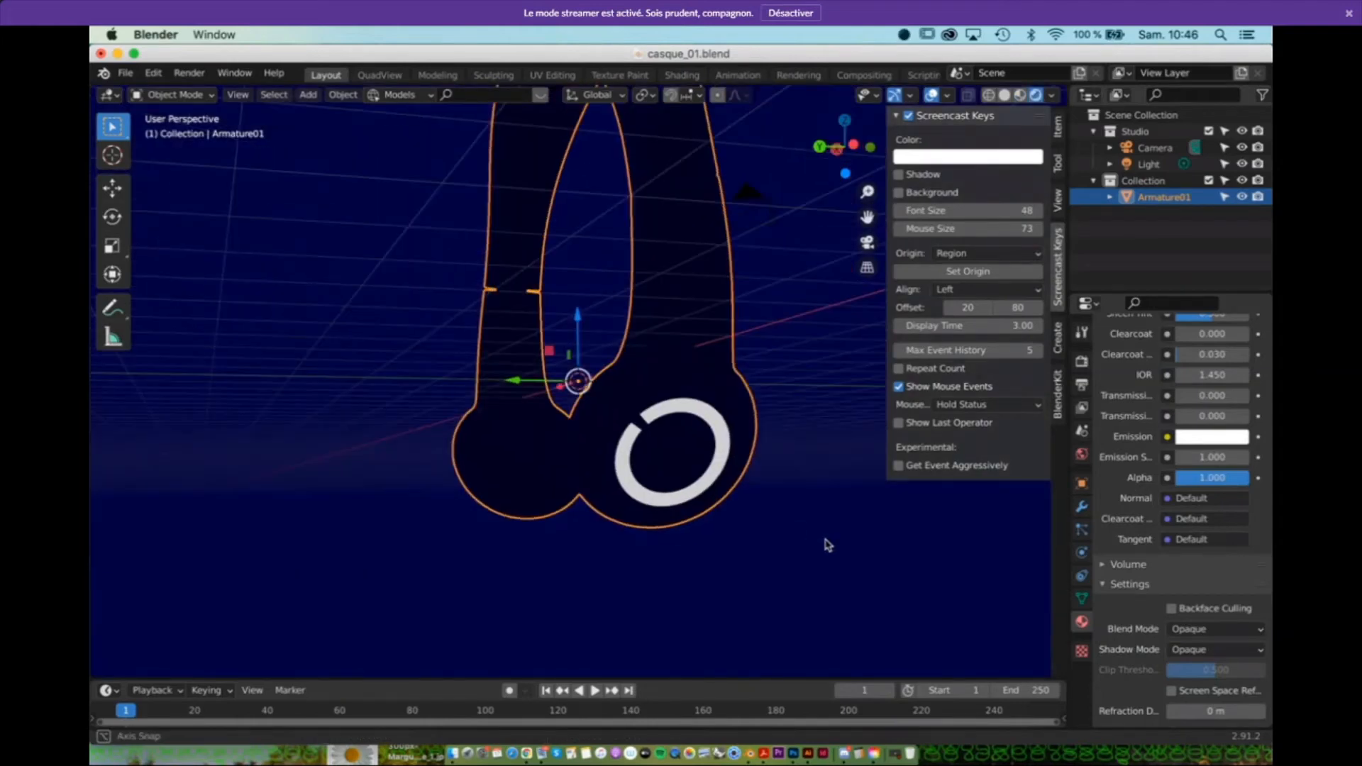
Step: Set the ligne 1 emission color to a saturated blue and inspect the ring from several sides of the headphones
{"action": "left_click", "coordinate": [1212, 437]}
{"action": "left_click_drag", "start_coordinate": [1172, 285], "coordinate": [1214, 230]}
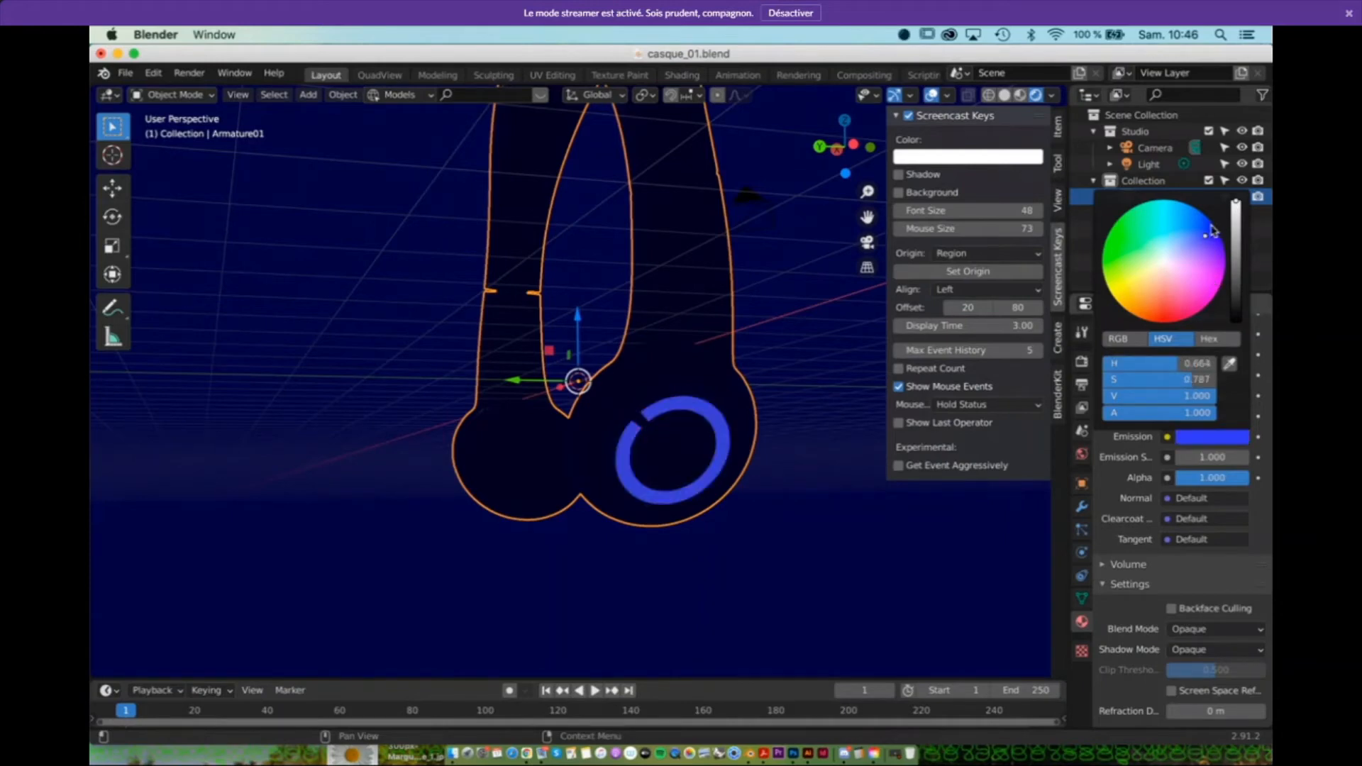
{"action": "middle_click_drag", "start_coordinate": [769, 568], "coordinate": [740, 453]}
{"action": "scroll", "coordinate": [740, 452], "scroll_direction": "up", "scroll_amount": 6}
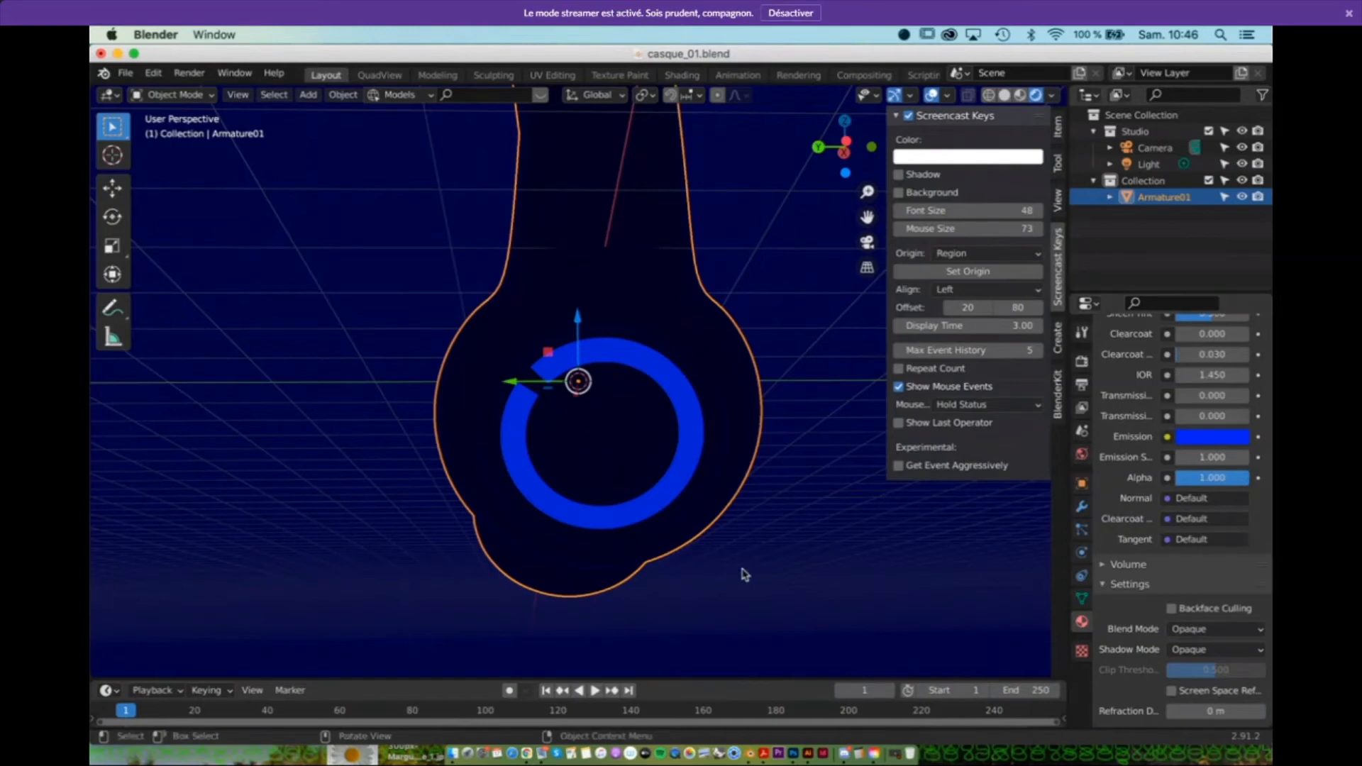
{"action": "scroll", "coordinate": [748, 555], "scroll_direction": "down", "scroll_amount": 4}
{"action": "middle_click_drag", "start_coordinate": [748, 555], "coordinate": [809, 494]}
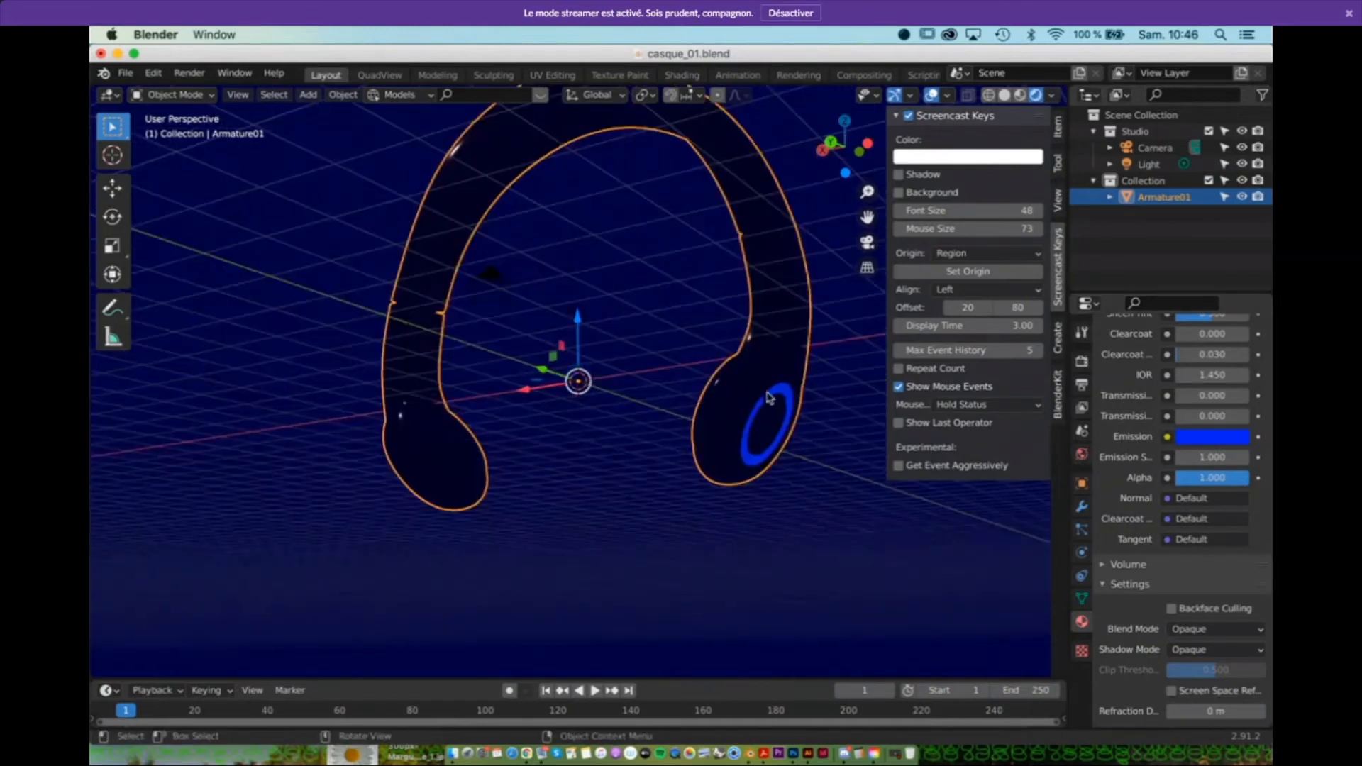
{"action": "middle_click_drag", "start_coordinate": [799, 445], "coordinate": [821, 466]}
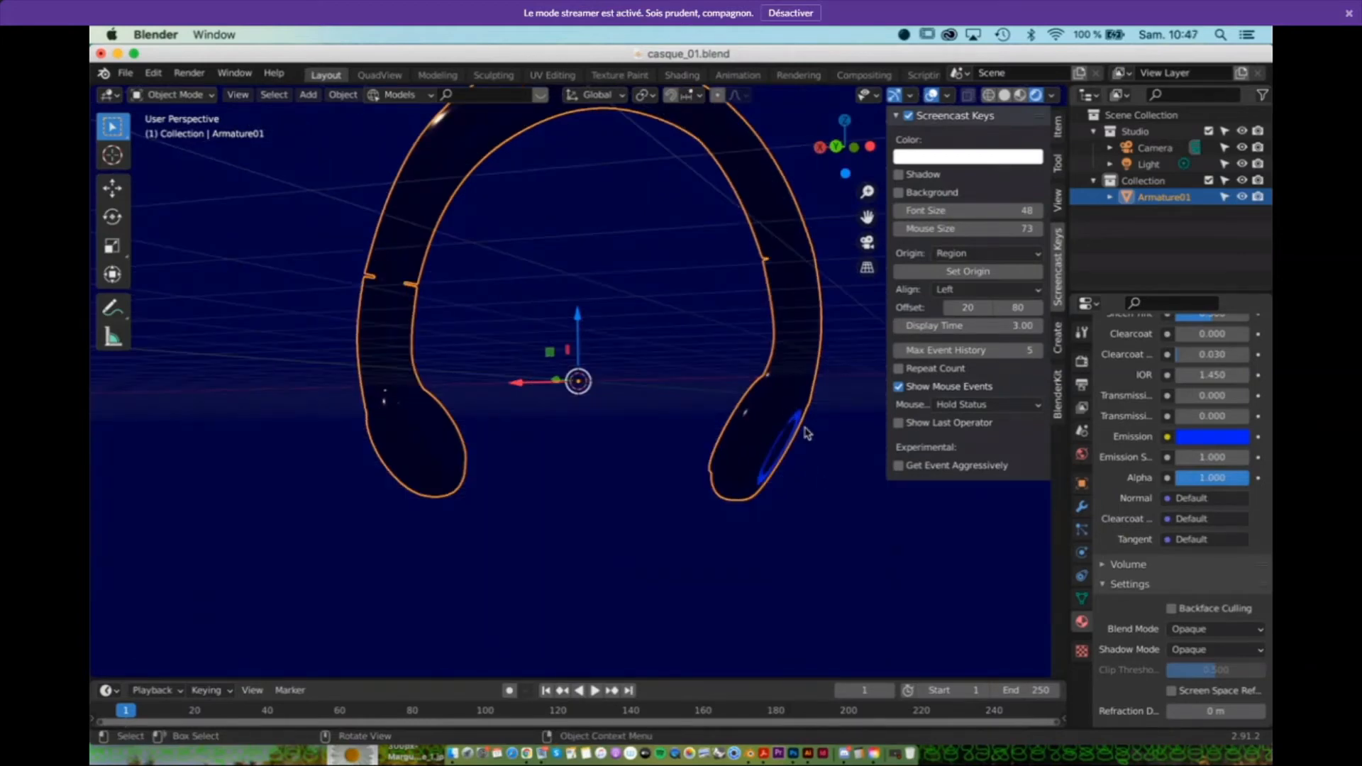
{"action": "scroll", "coordinate": [807, 432], "scroll_direction": "down", "scroll_amount": 2}
{"action": "middle_click_drag", "start_coordinate": [745, 450], "coordinate": [717, 450]}
{"action": "scroll", "coordinate": [717, 450], "scroll_direction": "up", "scroll_amount": 1}
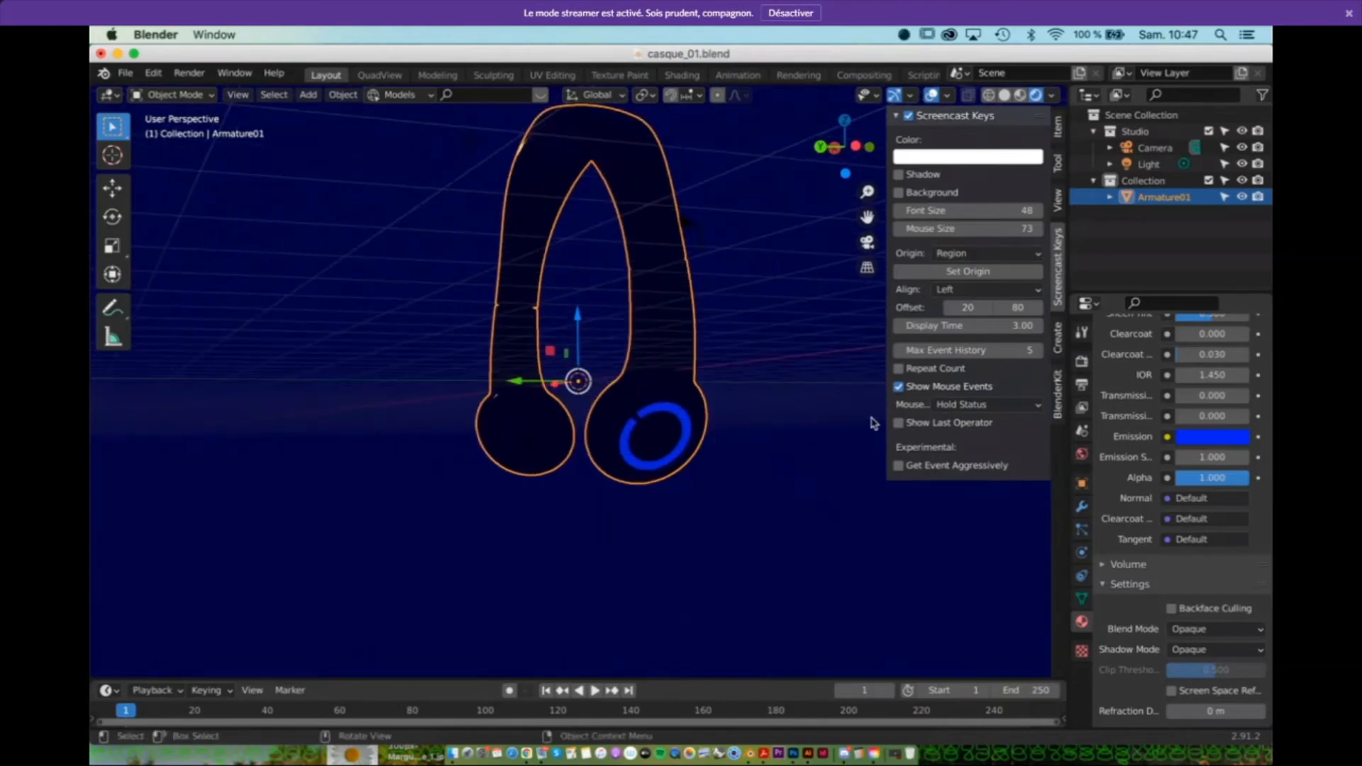
Step: Widen the properties area and set the ligne 1 material's emission strength to 9.800
{"action": "left_click", "coordinate": [1201, 438]}
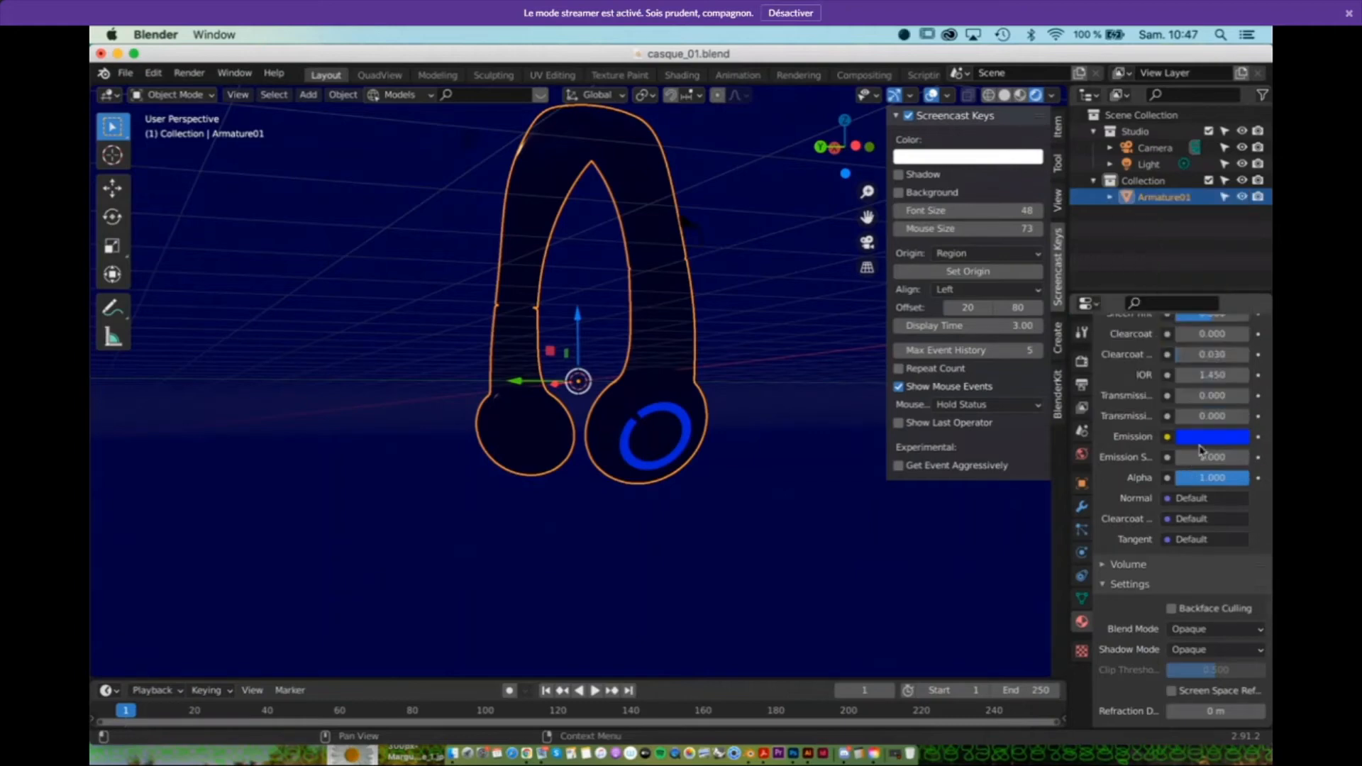
{"action": "left_click_drag", "start_coordinate": [1212, 460], "coordinate": [966, 470]}
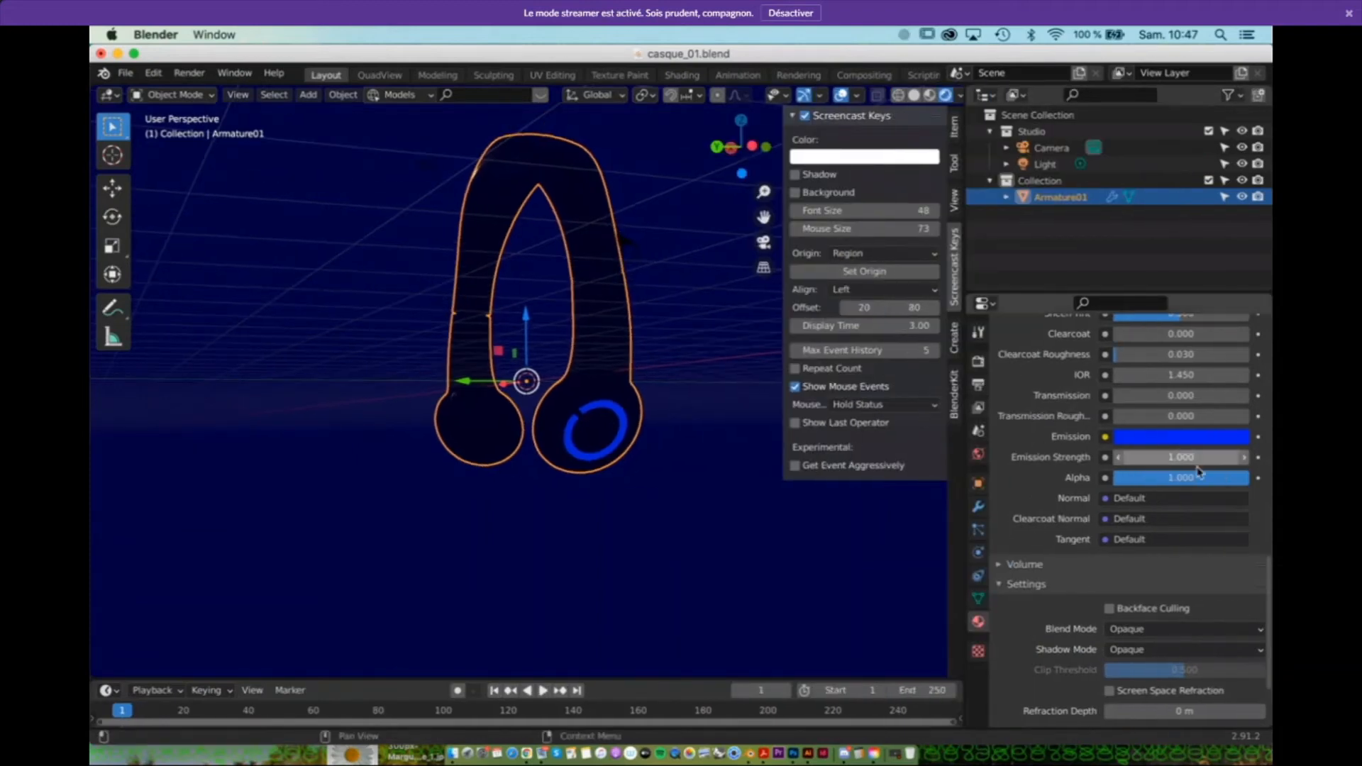
{"action": "double_click", "coordinate": [1238, 460]}
{"action": "type", "text": "5.6"}
{"action": "key", "text": "Return"}
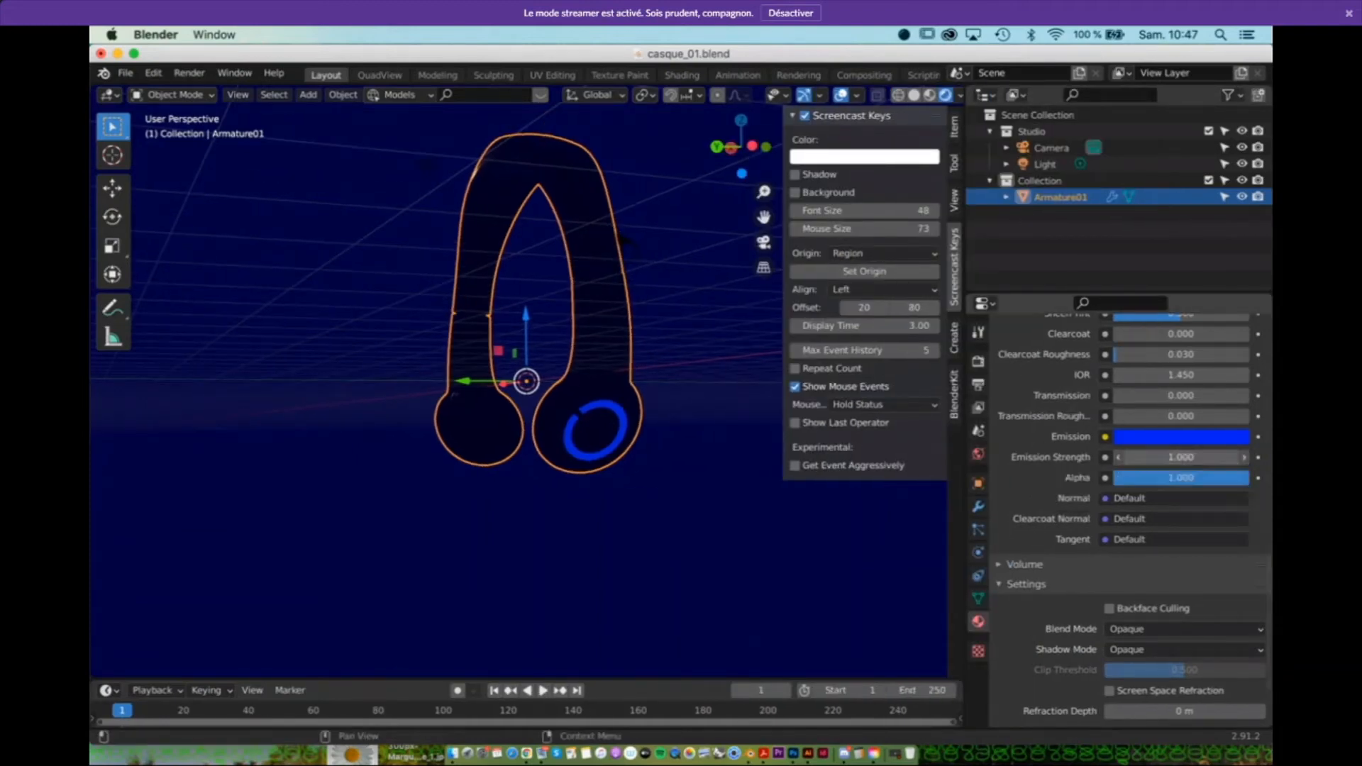
{"action": "mouse_move", "coordinate": [1167, 457]}
{"action": "left_mouse_down"}
{"action": "mouse_move", "coordinate": [1242, 458]}
{"action": "mouse_move", "coordinate": [1193, 458]}
{"action": "left_mouse_up"}
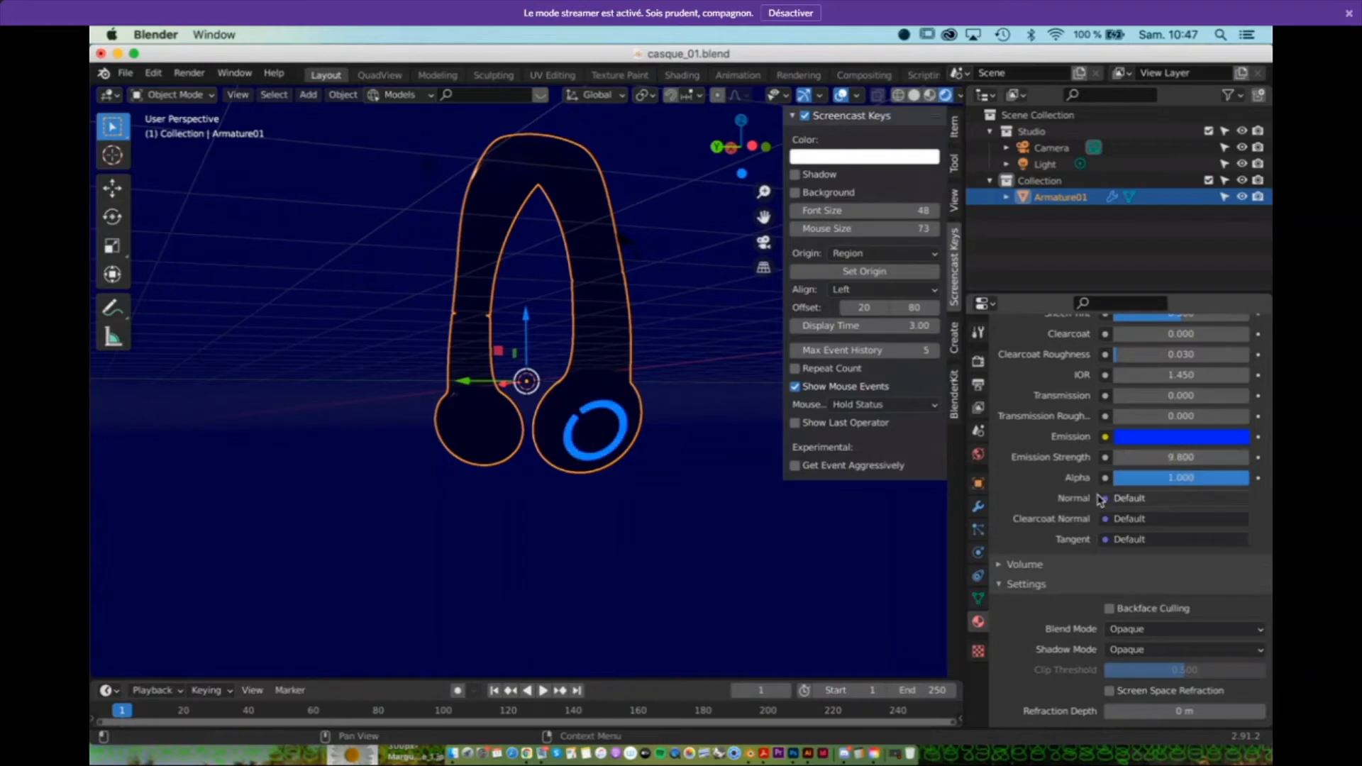
{"action": "left_click", "coordinate": [1125, 501]}
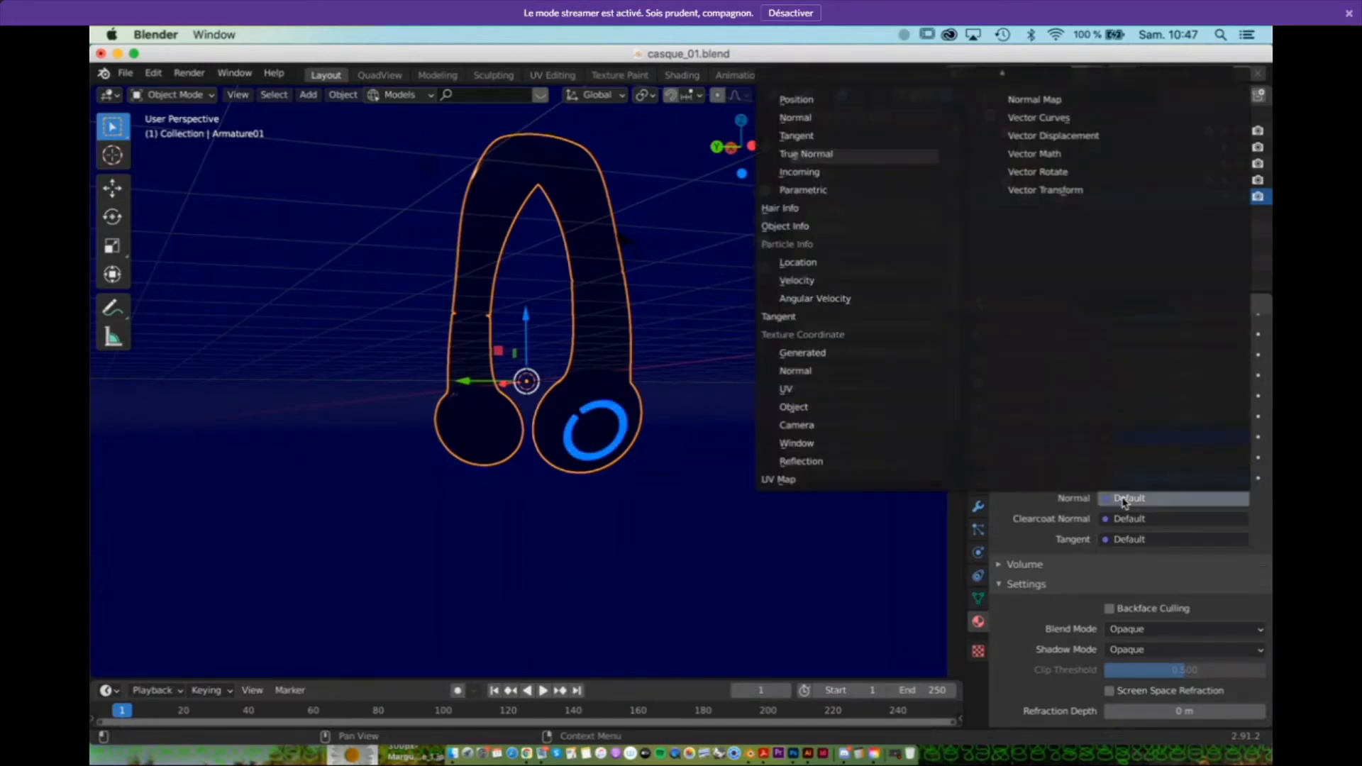
{"action": "key", "text": "Escape"}
Step: Return the viewport to material preview shading and inspect the headphones with the emissive ring
{"action": "scroll", "coordinate": [1051, 440], "scroll_direction": "up", "scroll_amount": 2}
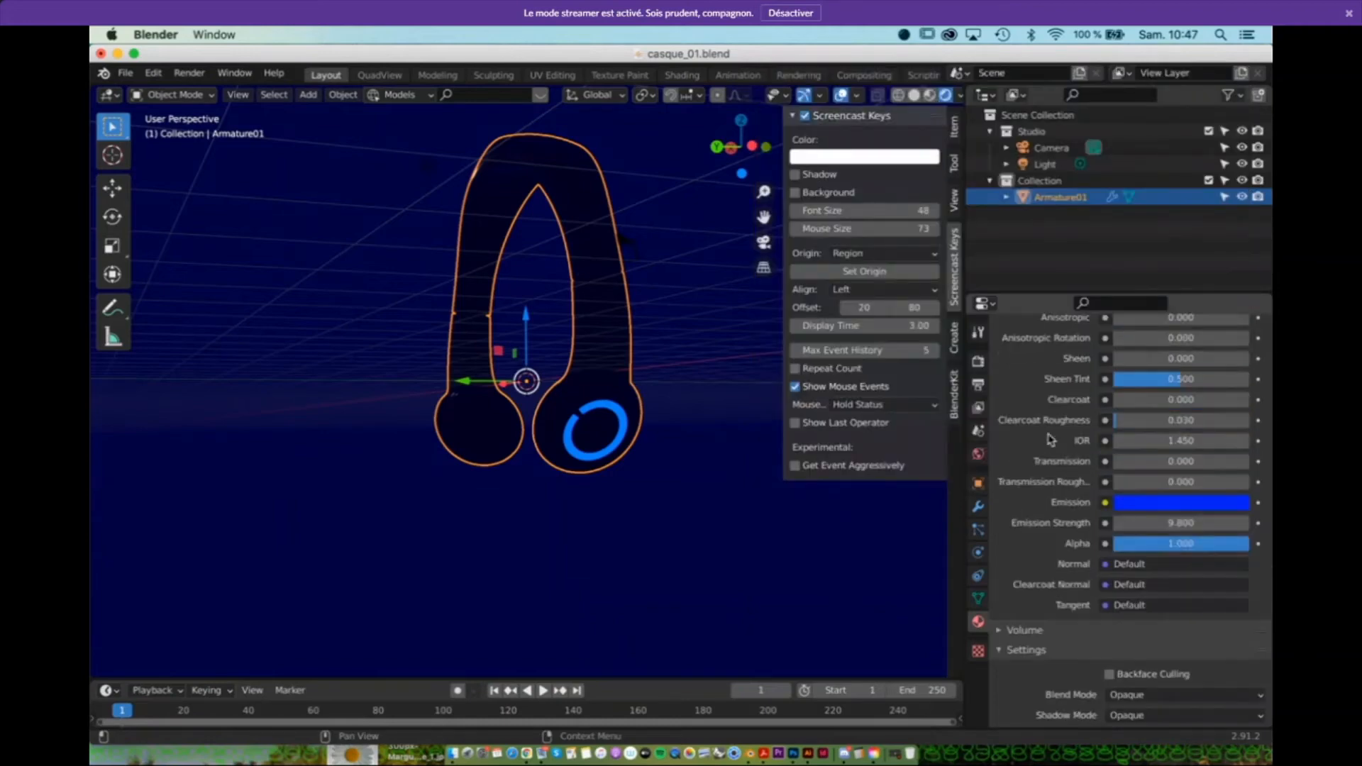
{"action": "scroll", "coordinate": [1051, 439], "scroll_direction": "up", "scroll_amount": 3}
{"action": "scroll", "coordinate": [1051, 440], "scroll_direction": "up", "scroll_amount": 5}
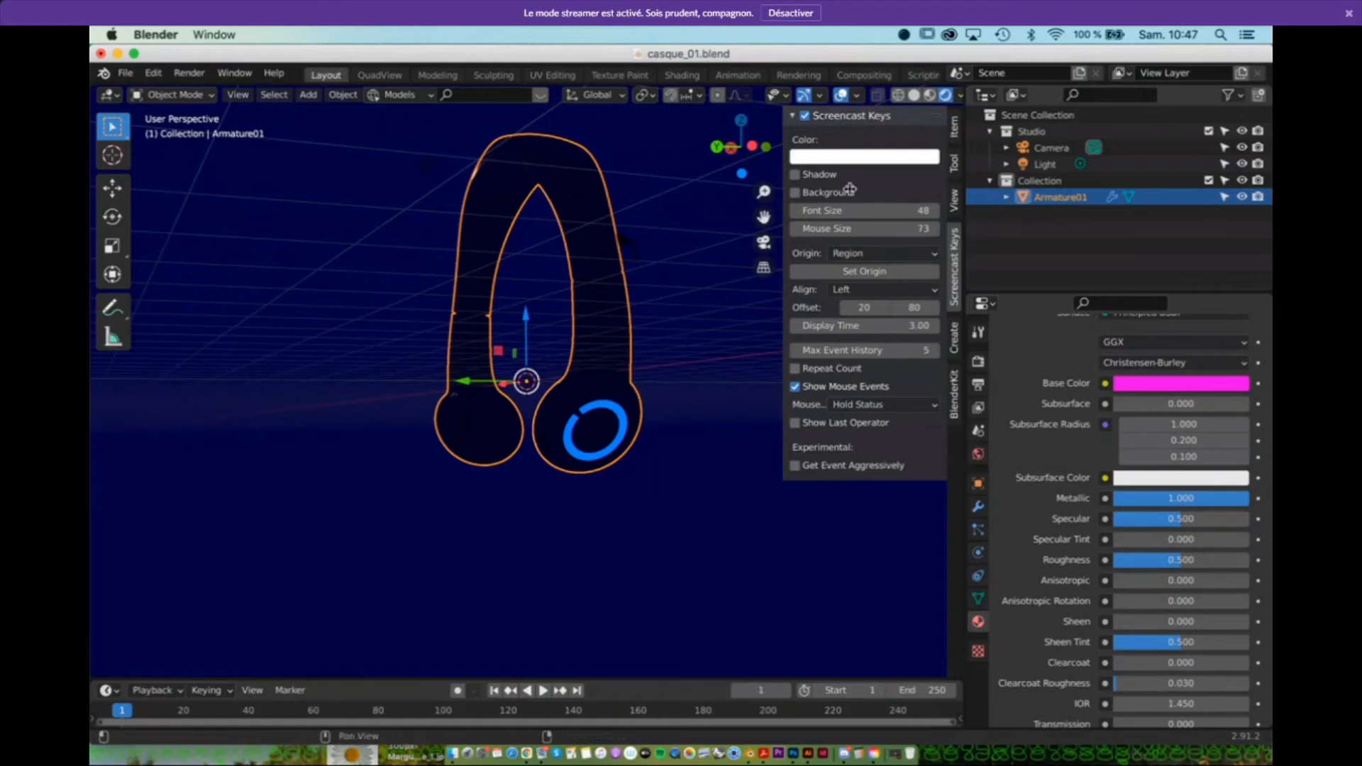
{"action": "left_click", "coordinate": [930, 96]}
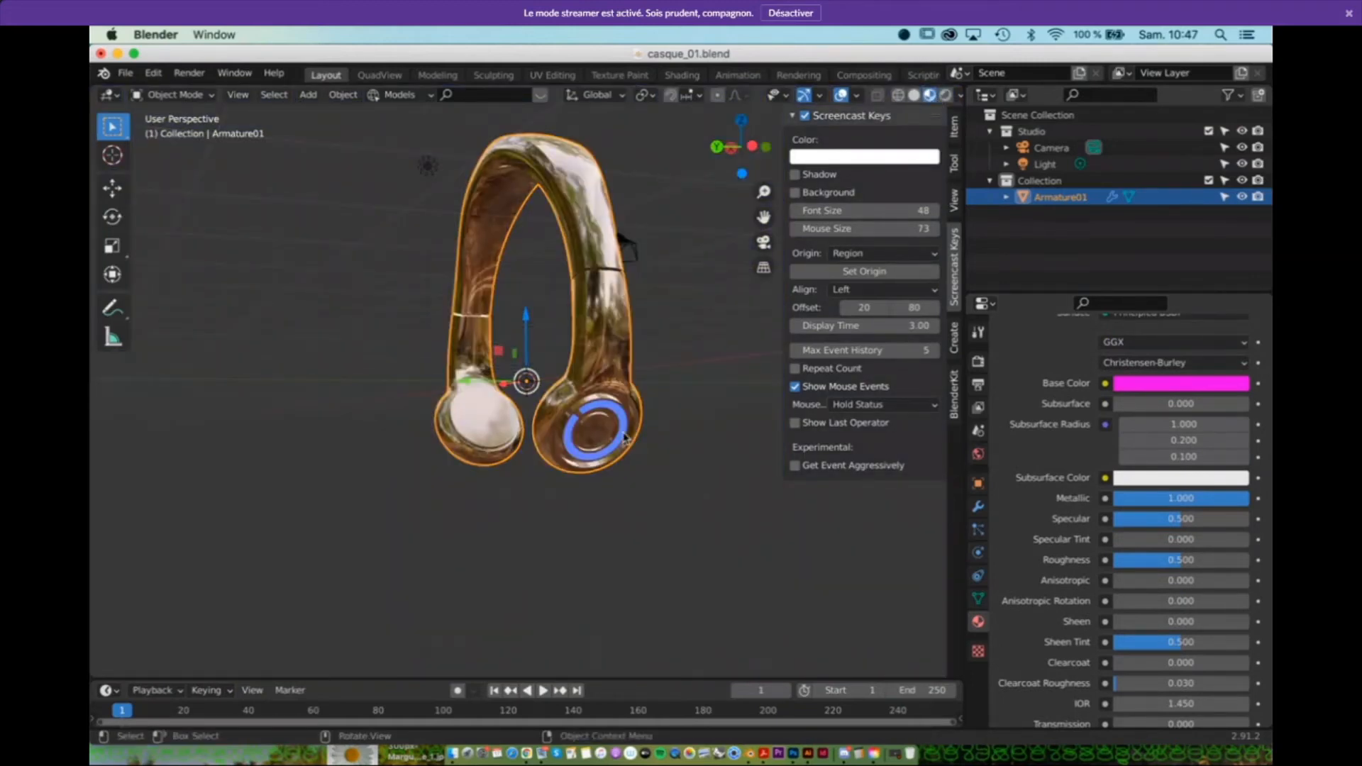
{"action": "scroll", "coordinate": [657, 428], "scroll_direction": "up", "scroll_amount": 3}
{"action": "middle_click_drag", "start_coordinate": [657, 428], "coordinate": [692, 322]}
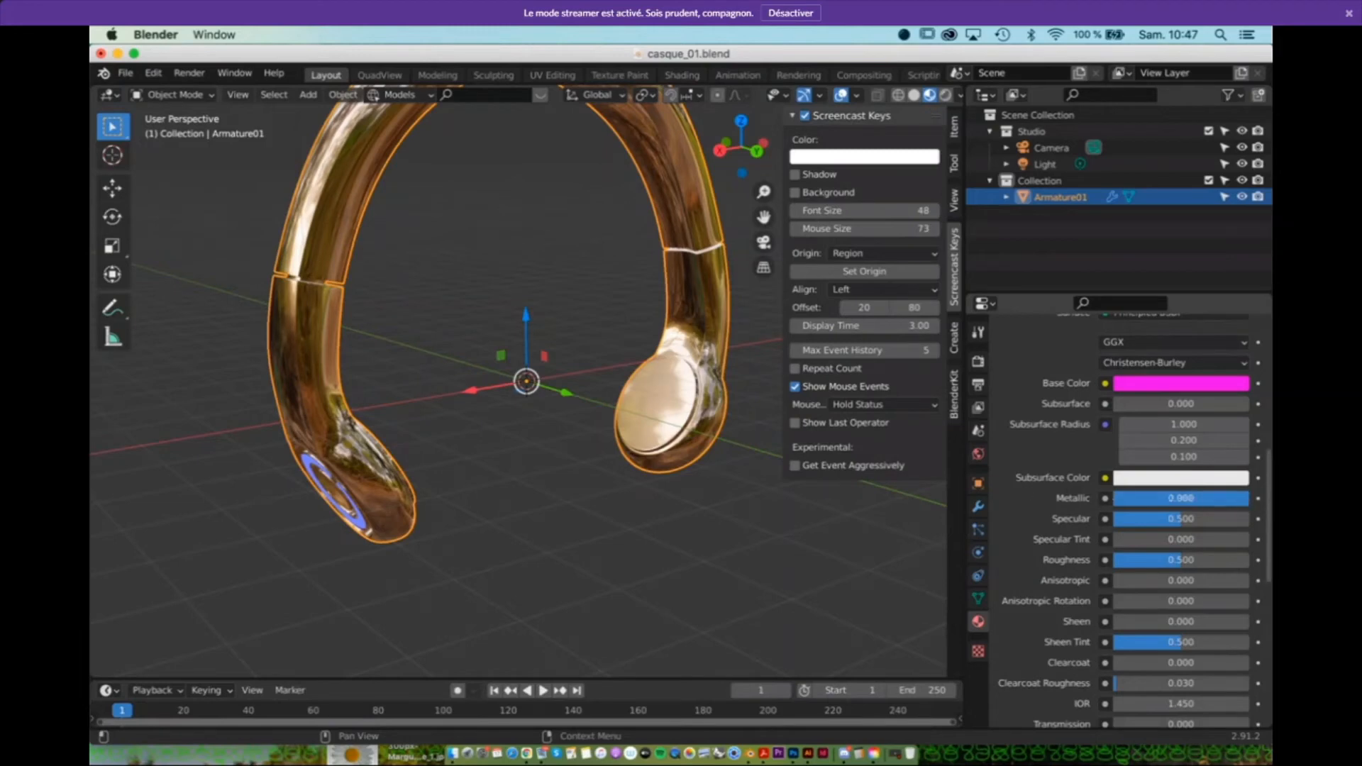
Step: Lower the ligne 1 material's metallic value to 0.006 and check it on the preview sphere and the ear cup ring
{"action": "left_click_drag", "start_coordinate": [1182, 498], "coordinate": [1115, 502]}
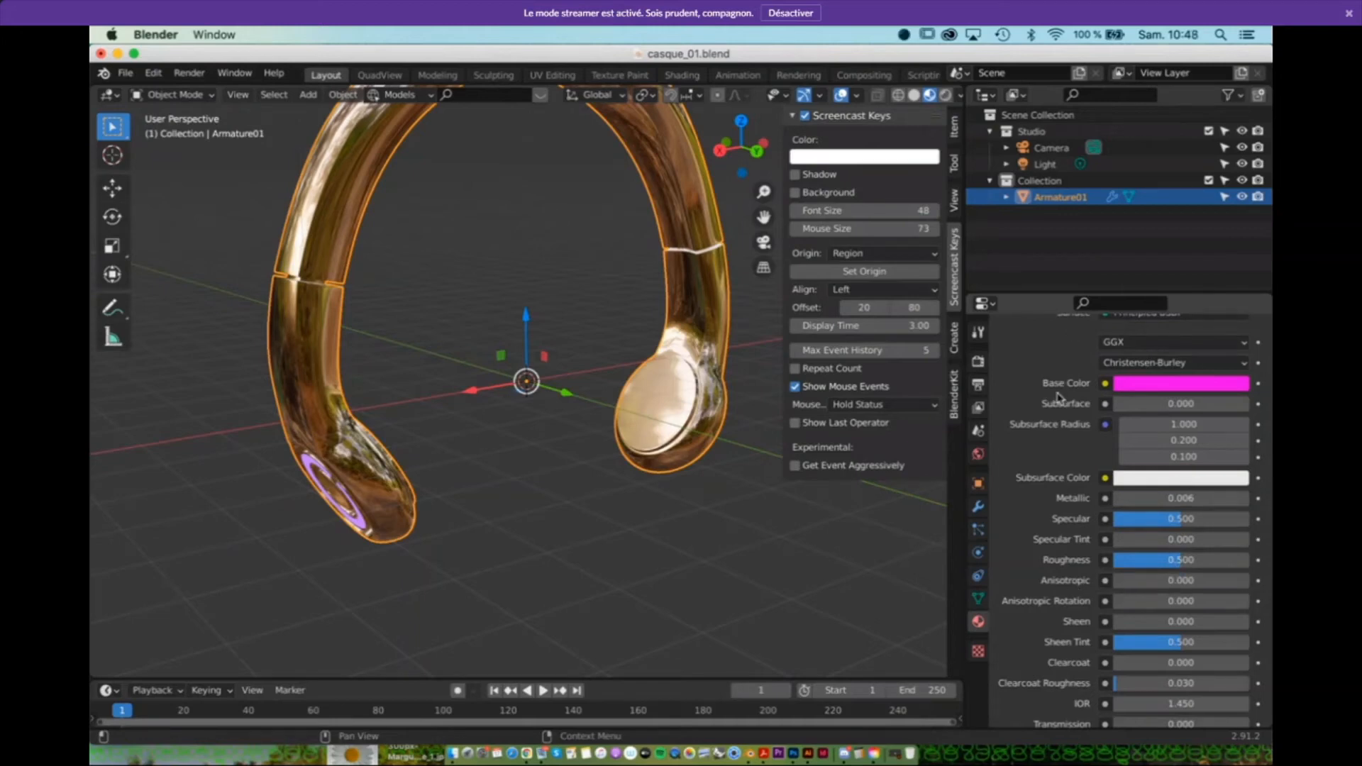
{"action": "scroll", "coordinate": [1059, 398], "scroll_direction": "up", "scroll_amount": 8}
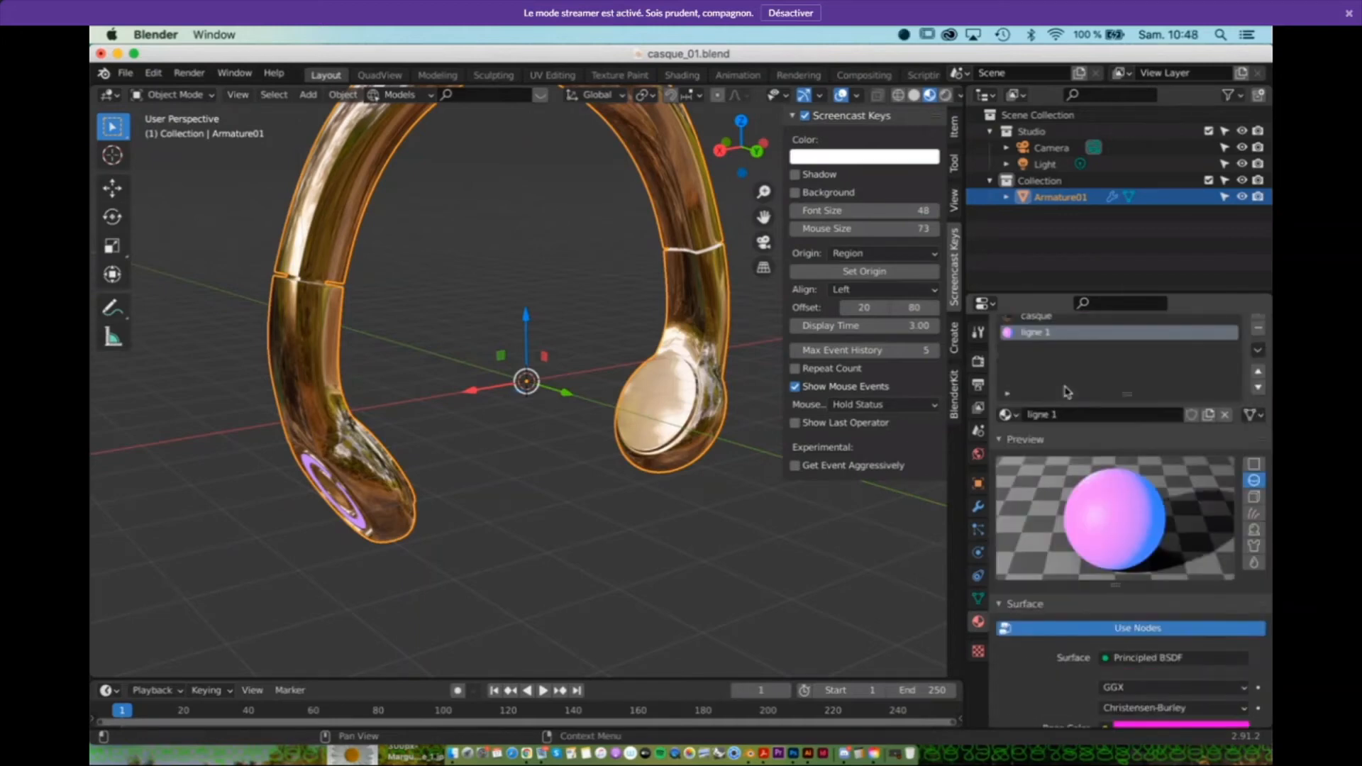
{"action": "scroll", "coordinate": [1067, 391], "scroll_direction": "up", "scroll_amount": 1}
{"action": "left_click", "coordinate": [1004, 458]}
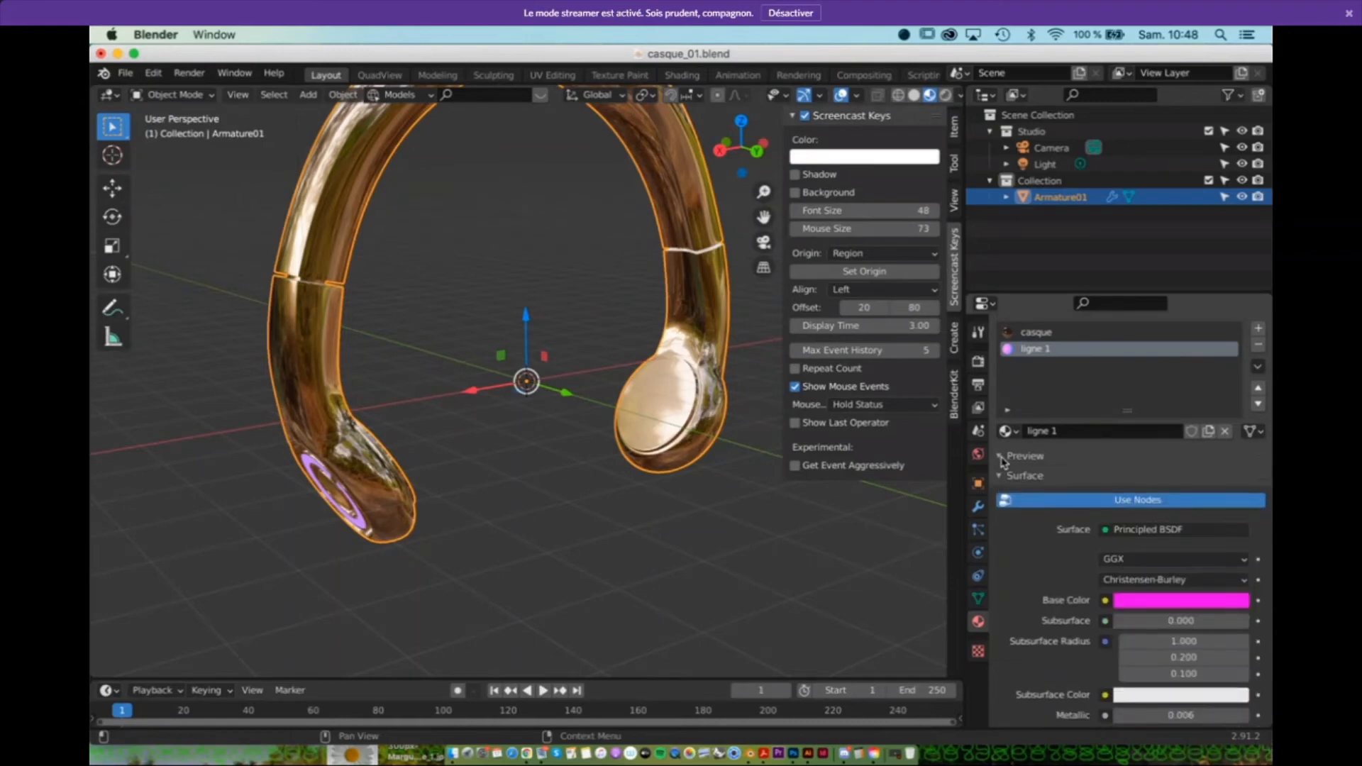
{"action": "left_click", "coordinate": [1005, 457]}
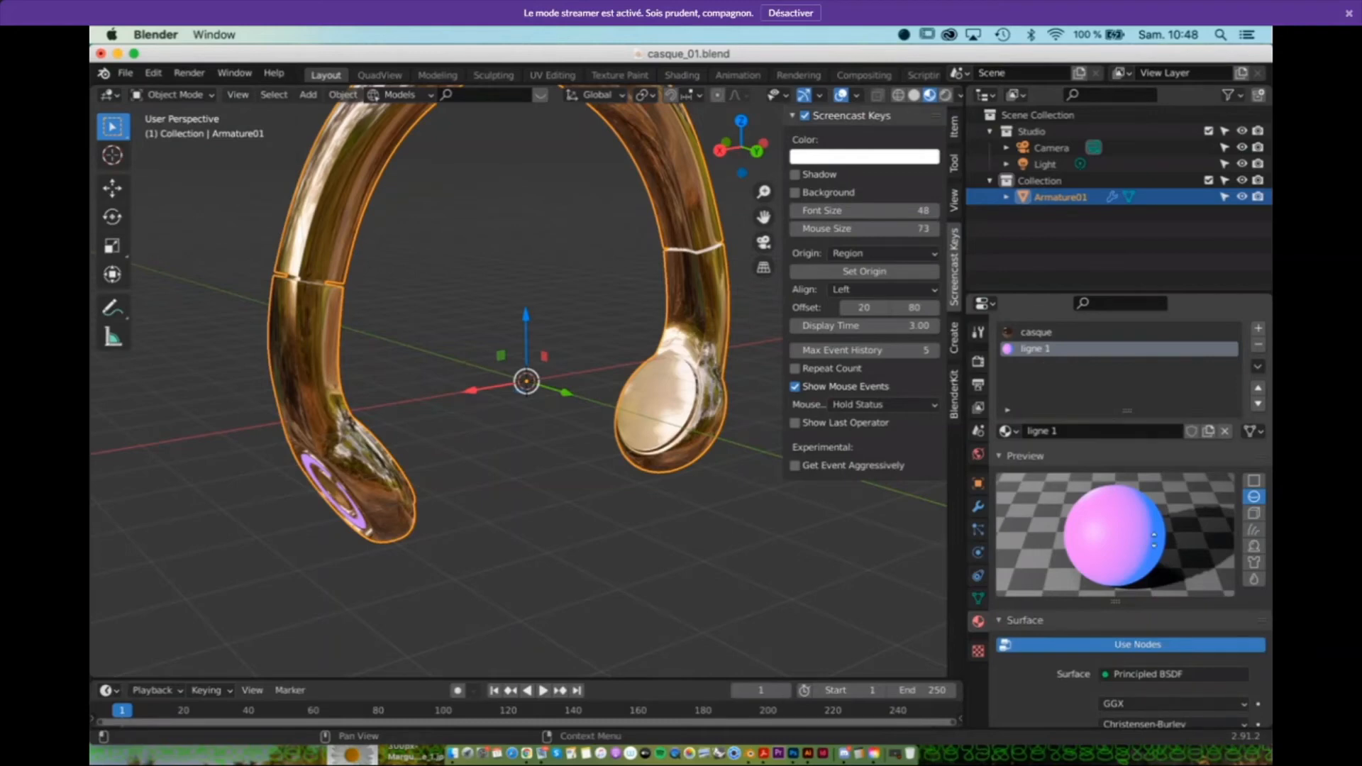
{"action": "scroll", "coordinate": [1155, 539], "scroll_direction": "down", "scroll_amount": 1}
{"action": "middle_click_drag", "start_coordinate": [777, 529], "coordinate": [718, 517]}
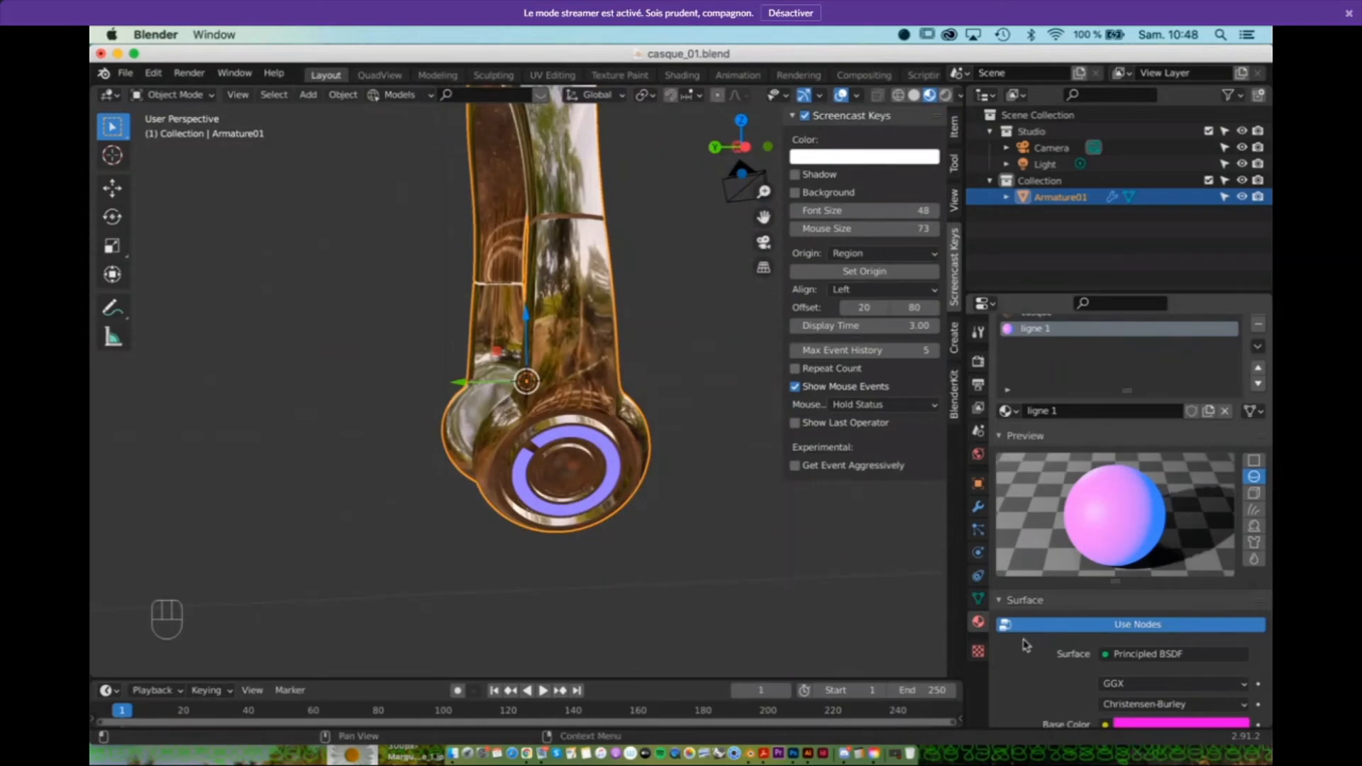
Step: Select the casque material slot and put the headphone mesh into Edit Mode
{"action": "scroll", "coordinate": [763, 591], "scroll_direction": "down", "scroll_amount": 3}
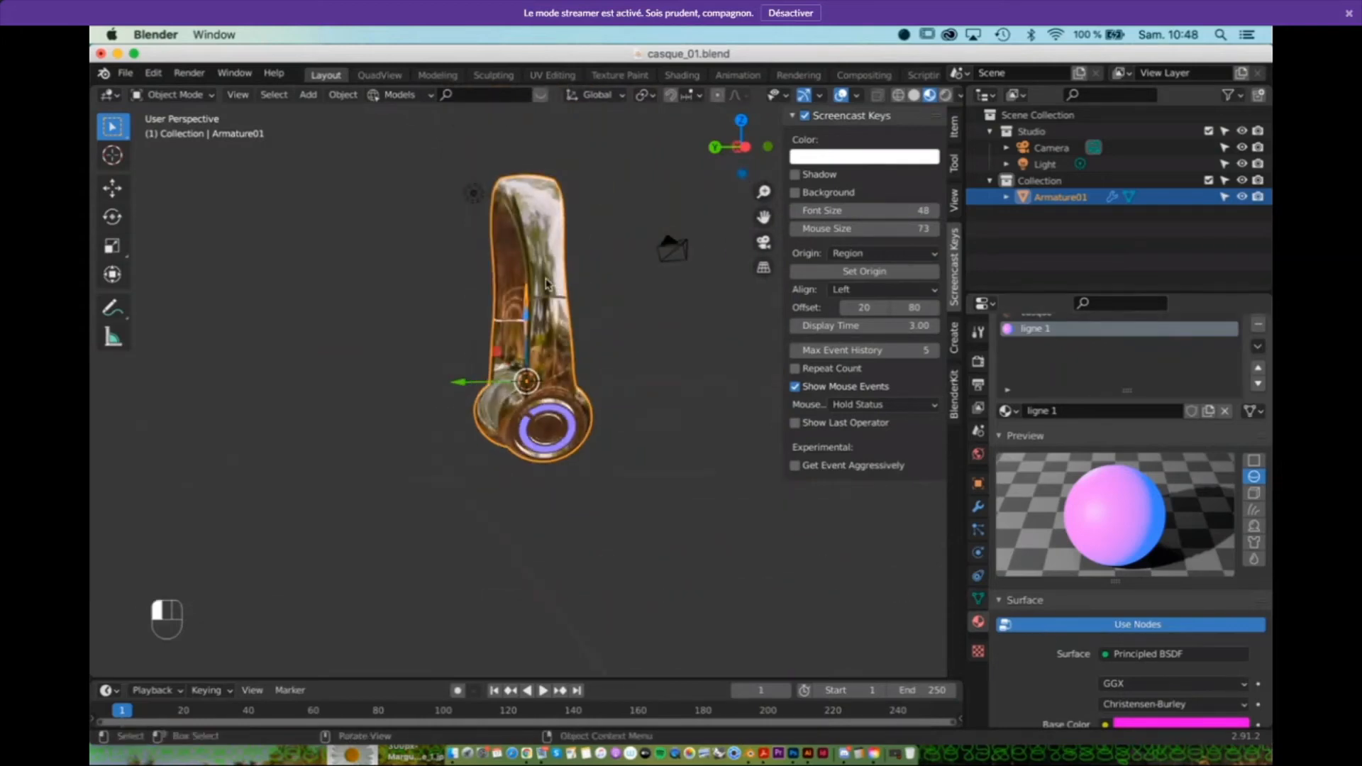
{"action": "scroll", "coordinate": [1098, 368], "scroll_direction": "up", "scroll_amount": 1}
{"action": "left_click", "coordinate": [1060, 347]}
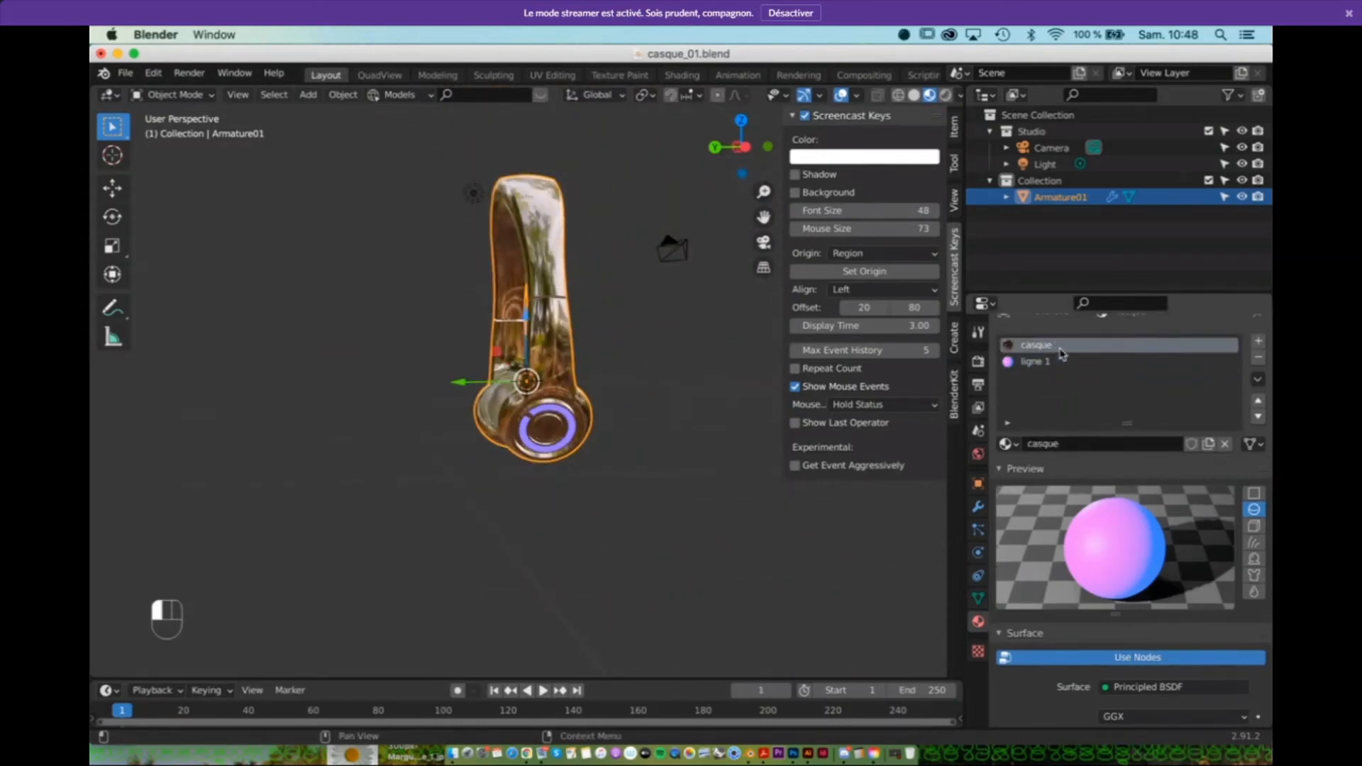
{"action": "scroll", "coordinate": [615, 343], "scroll_direction": "up", "scroll_amount": 4}
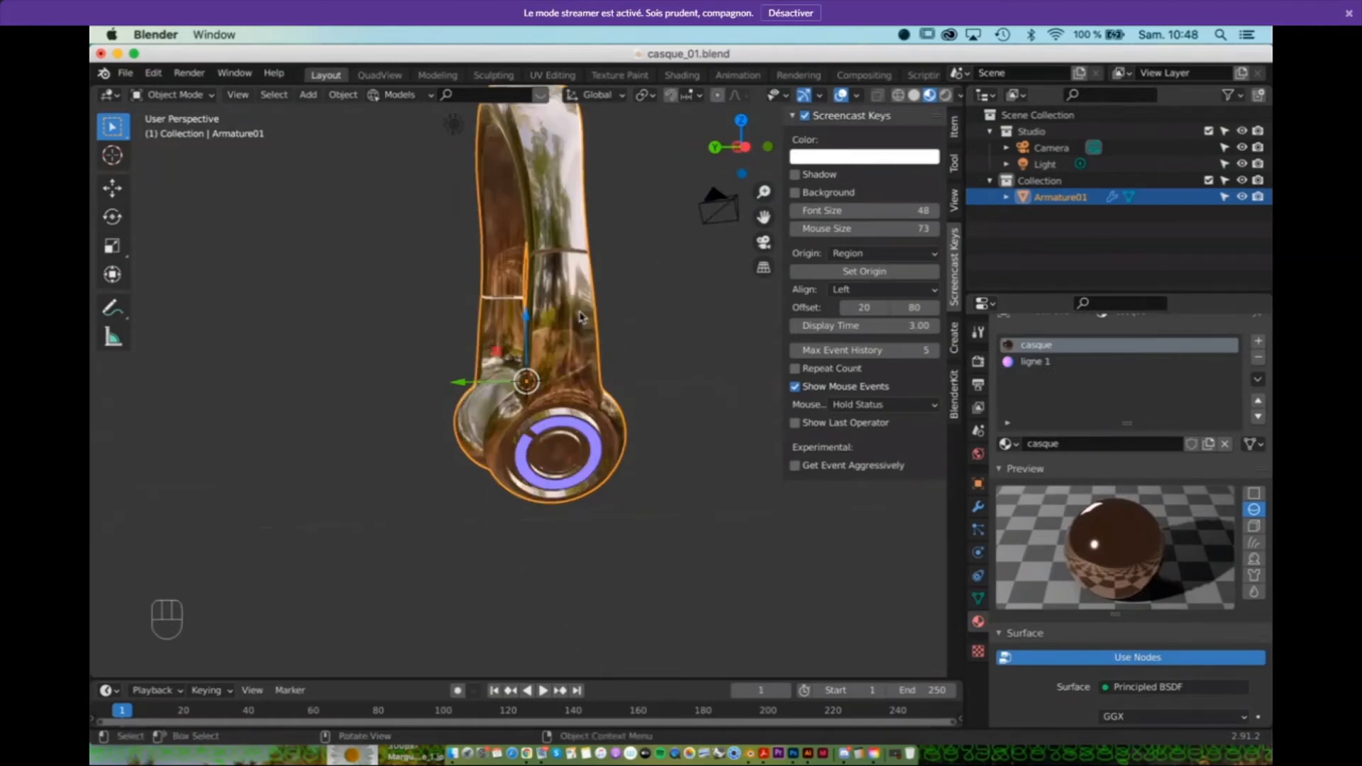
{"action": "key", "text": "Tab"}
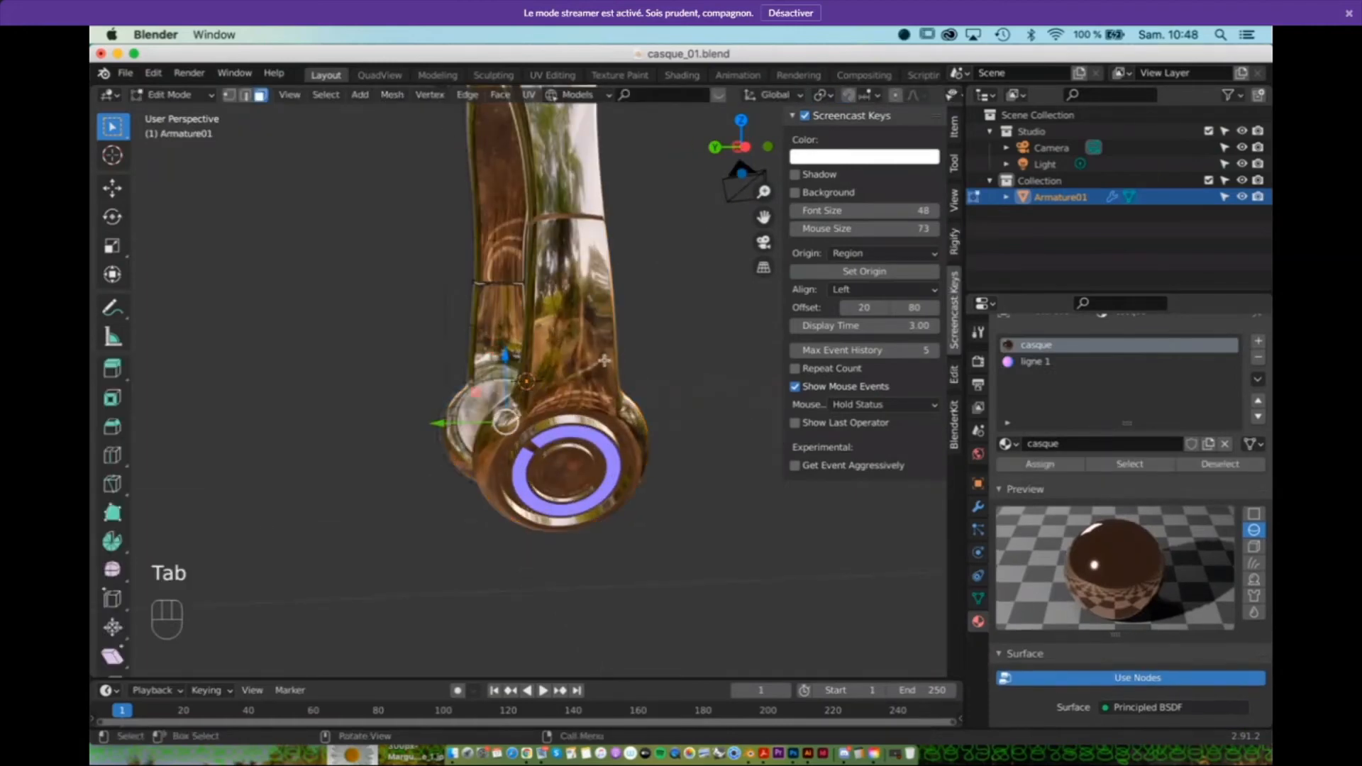
Step: View the selected inner face of the ear cup and add a third material slot to the headphone mesh
{"action": "mouse_move", "coordinate": [598, 347]}
{"action": "middle_mouse_down"}
{"action": "mouse_move", "coordinate": [676, 357]}
{"action": "mouse_move", "coordinate": [608, 371]}
{"action": "middle_mouse_up"}
{"action": "scroll", "coordinate": [398, 420], "scroll_direction": "up", "scroll_amount": 2}
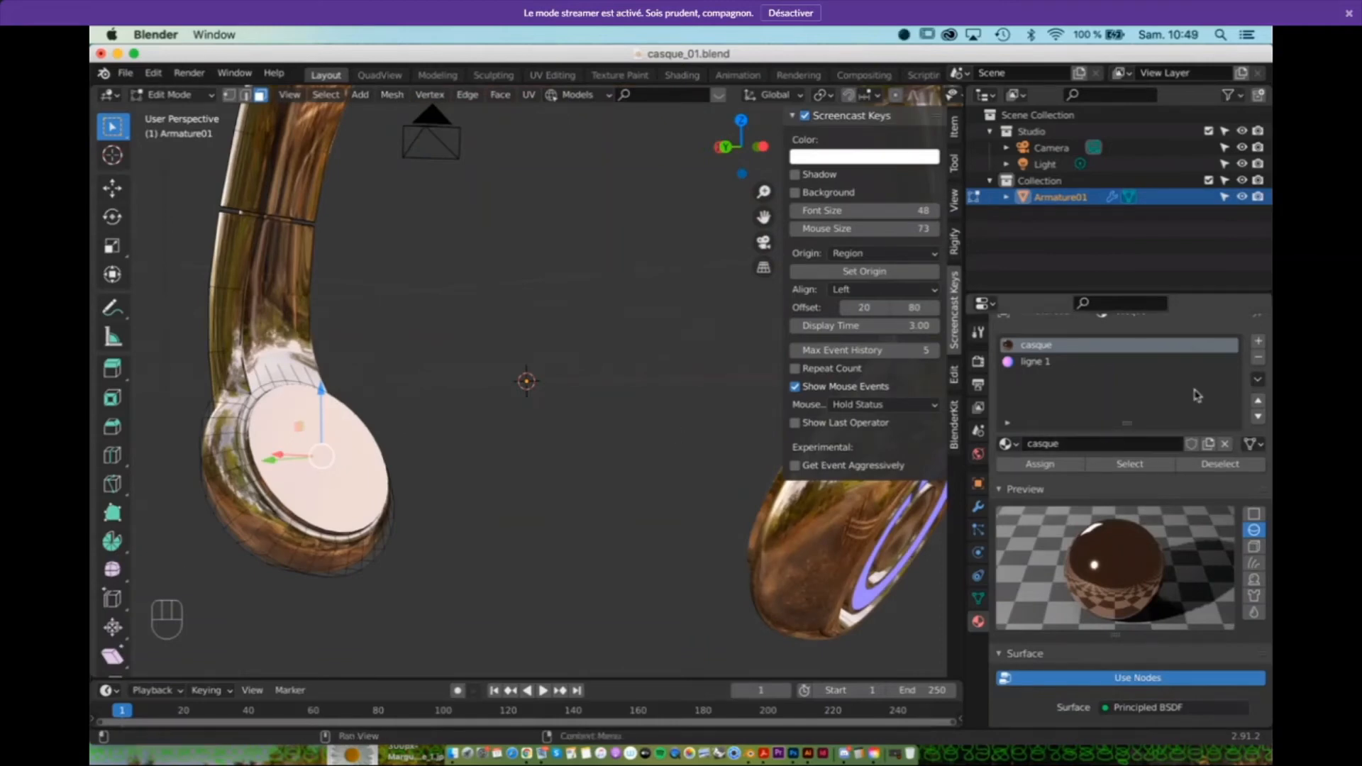
{"action": "left_click", "coordinate": [1259, 343]}
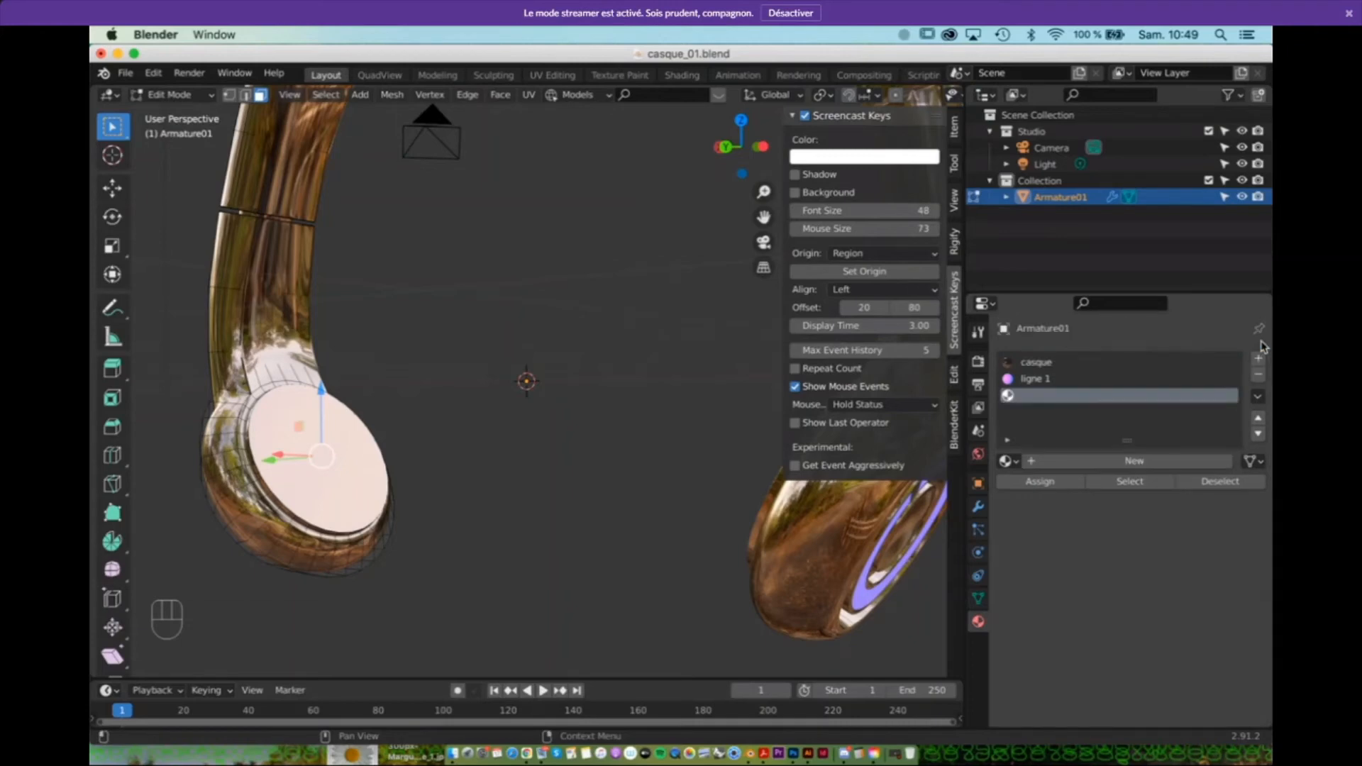
{"action": "key", "text": "super+z"}
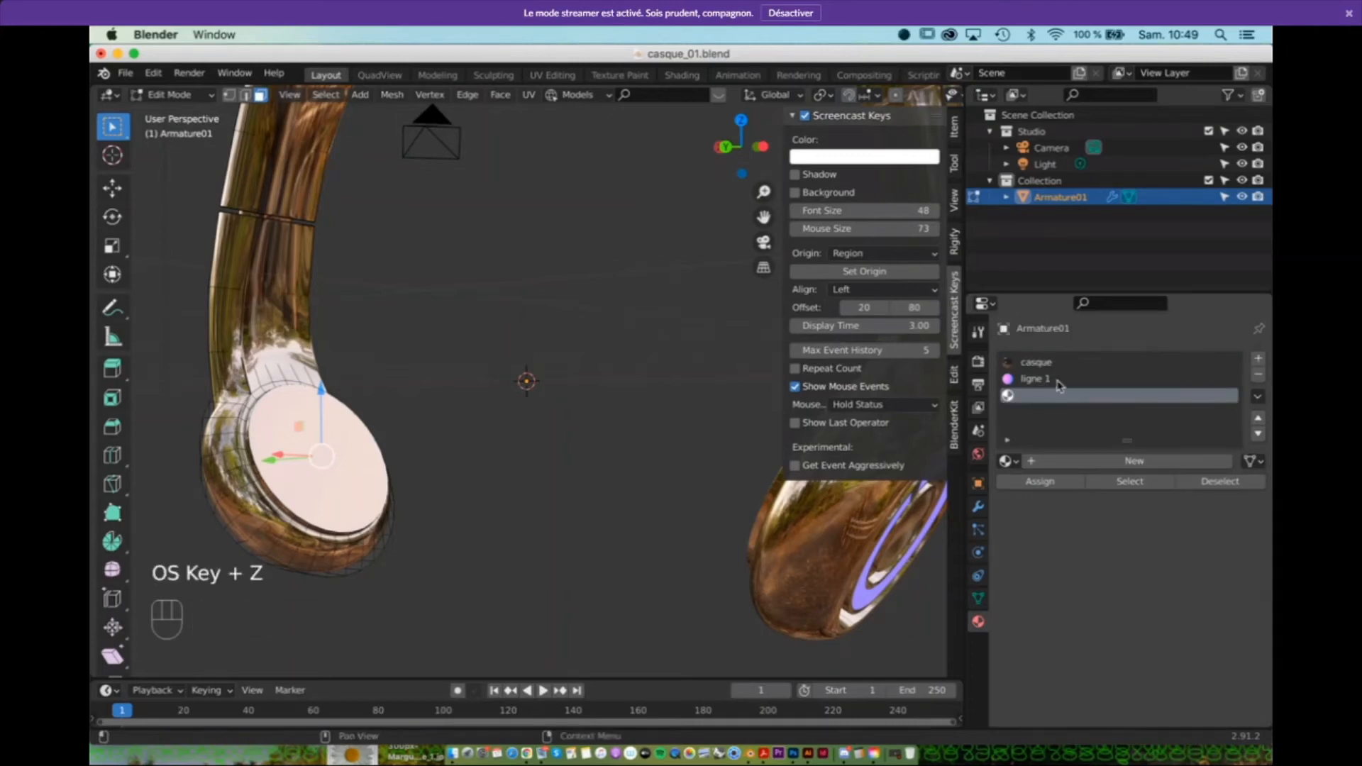
Step: Copy the ligne 1 material
{"action": "left_click", "coordinate": [1102, 380]}
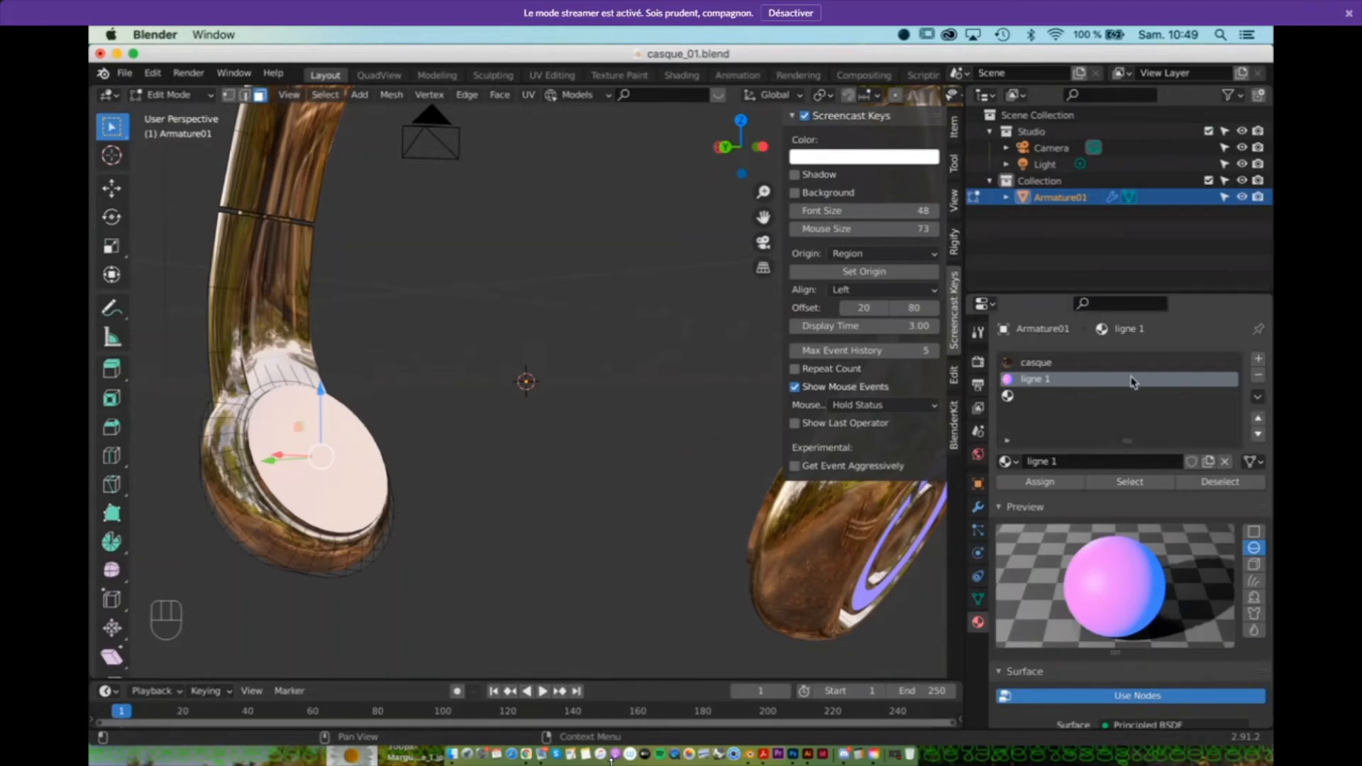
{"action": "left_click", "coordinate": [1258, 398]}
{"action": "left_click", "coordinate": [1258, 397]}
{"action": "left_click", "coordinate": [1258, 397]}
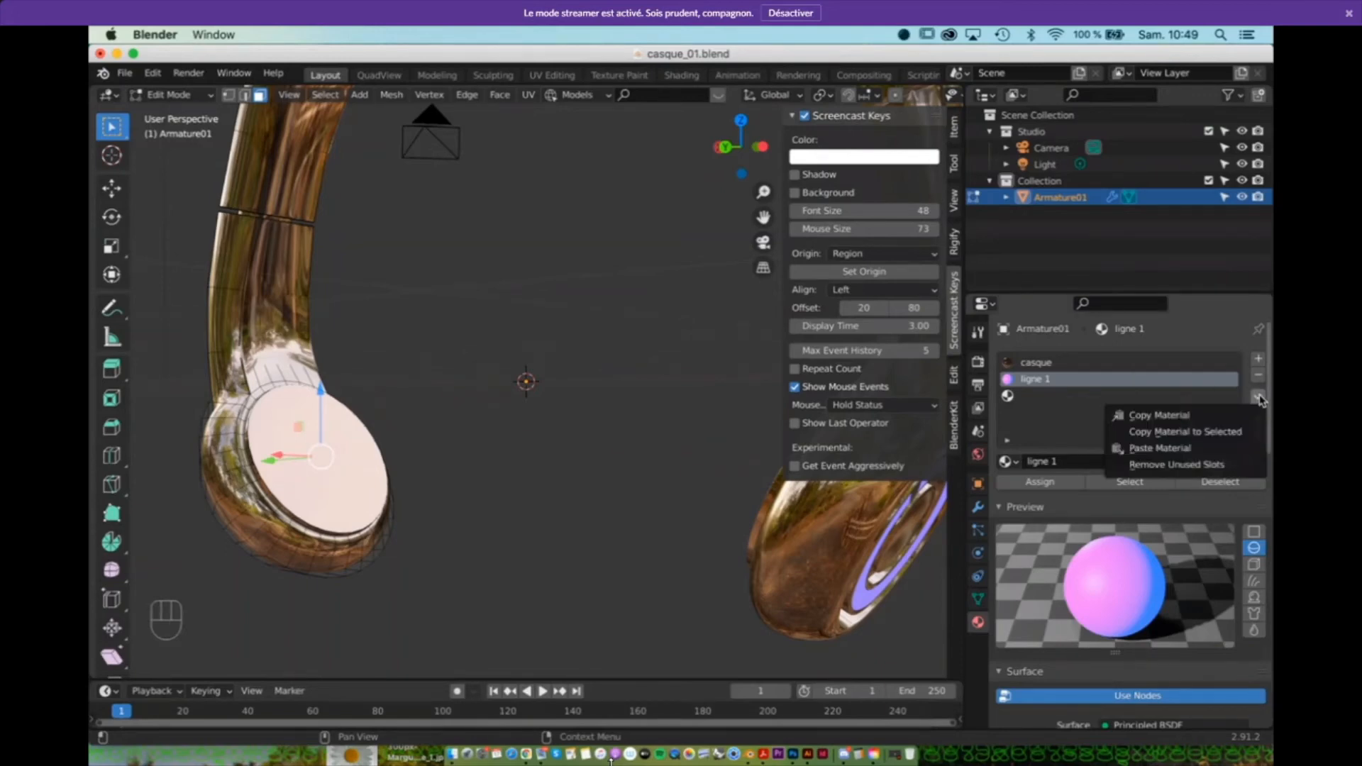
{"action": "left_click", "coordinate": [1205, 421]}
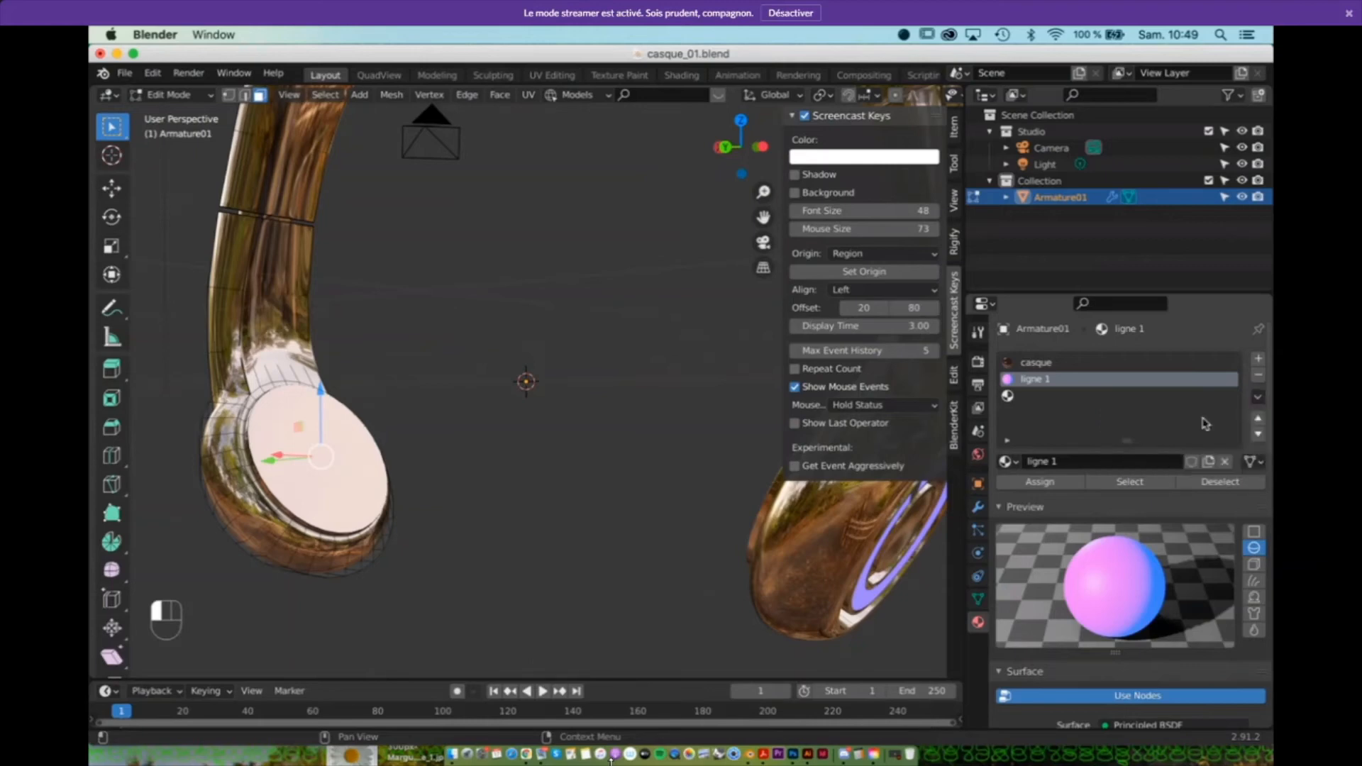
Step: Create a new material in the empty third slot and paste the copied ligne 1 settings into it
{"action": "left_click", "coordinate": [1024, 399]}
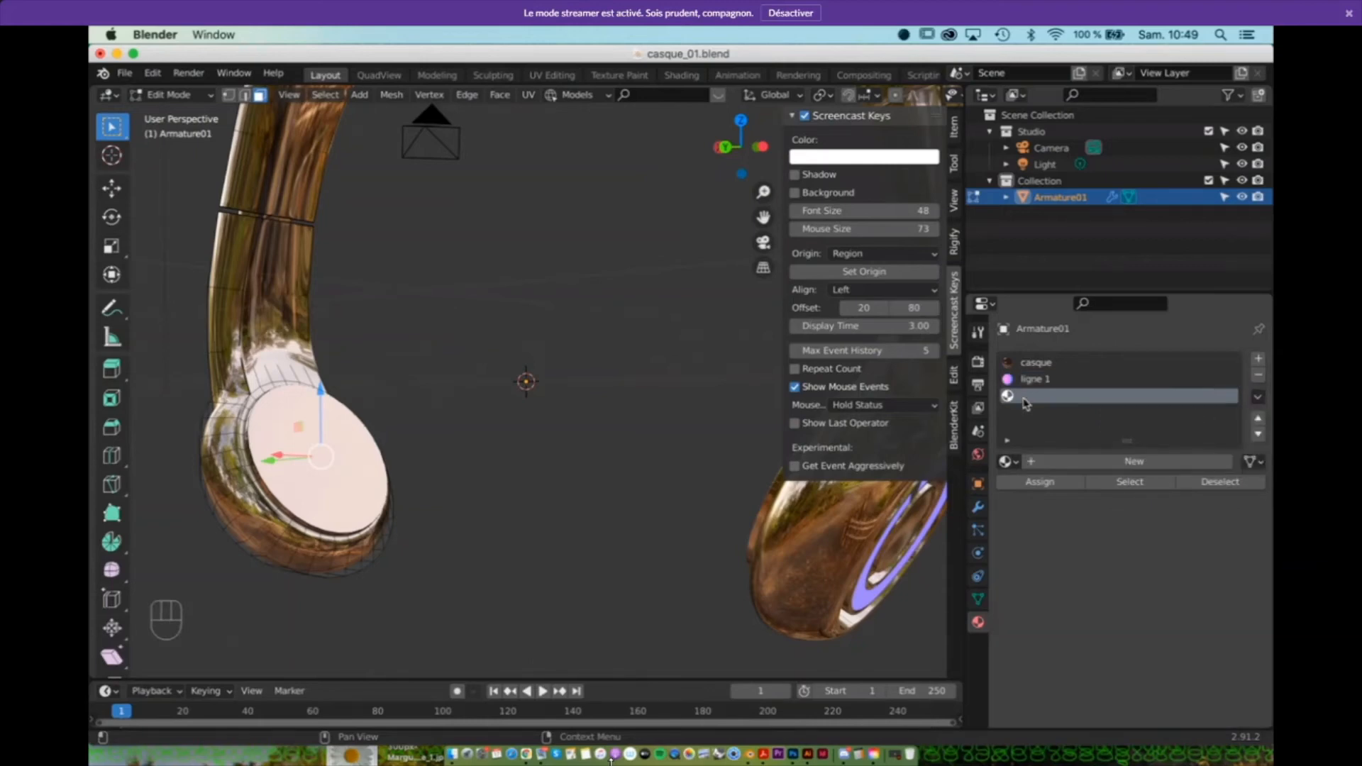
{"action": "left_click", "coordinate": [1071, 461]}
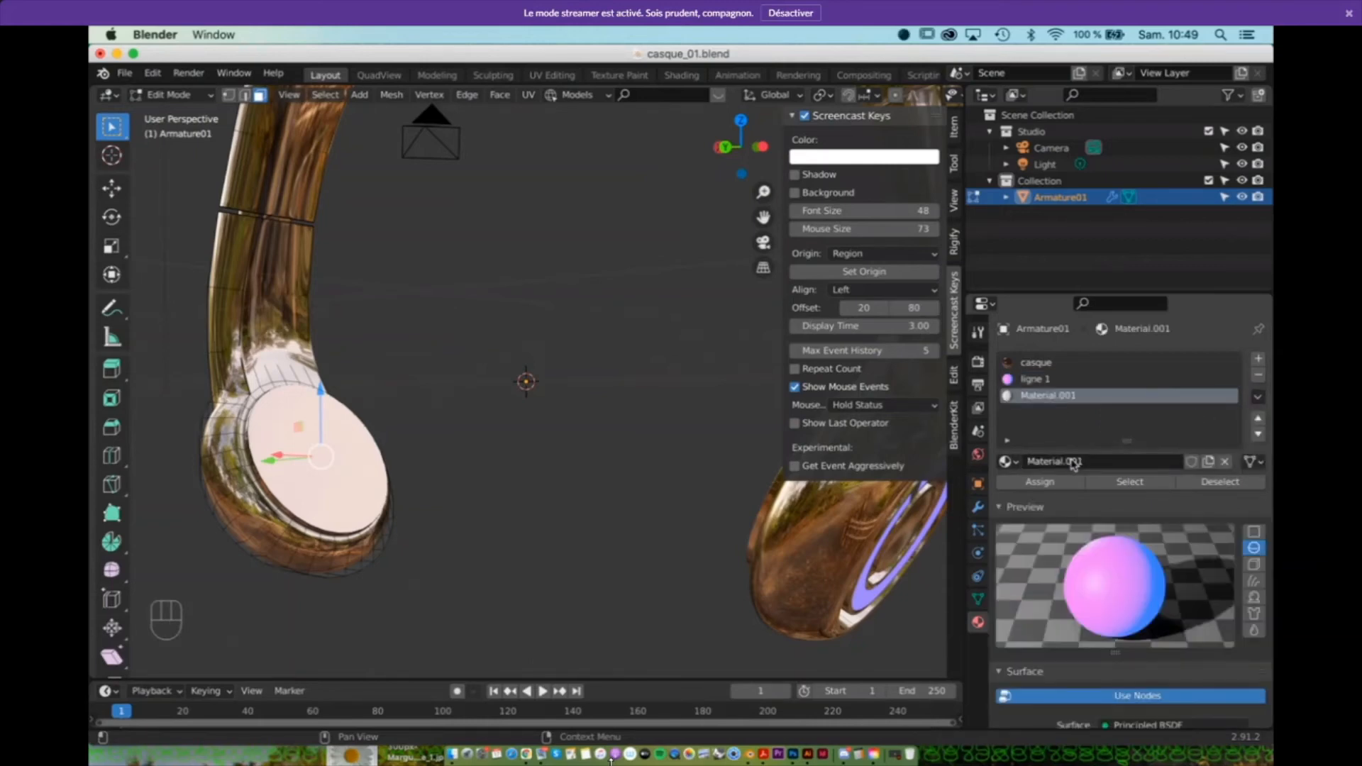
{"action": "left_click", "coordinate": [1258, 397]}
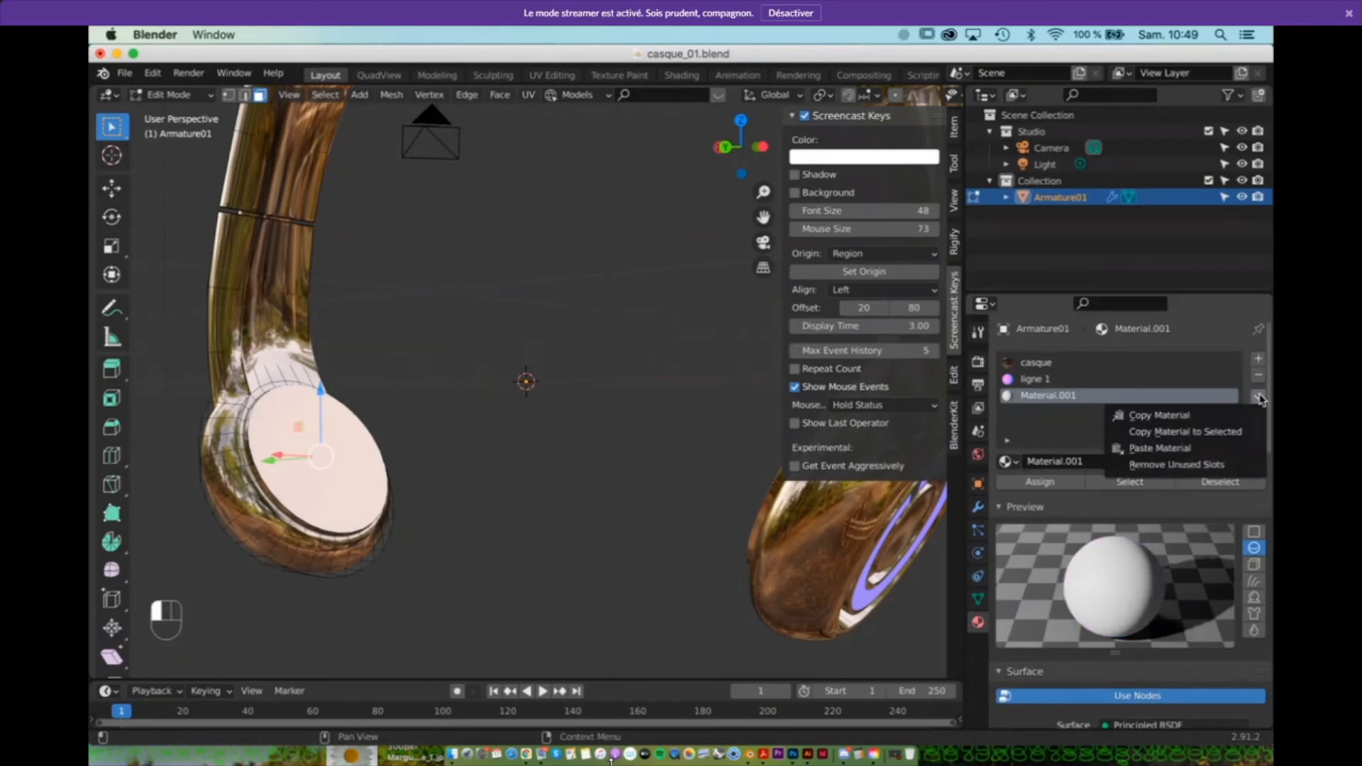
{"action": "left_click", "coordinate": [1205, 452]}
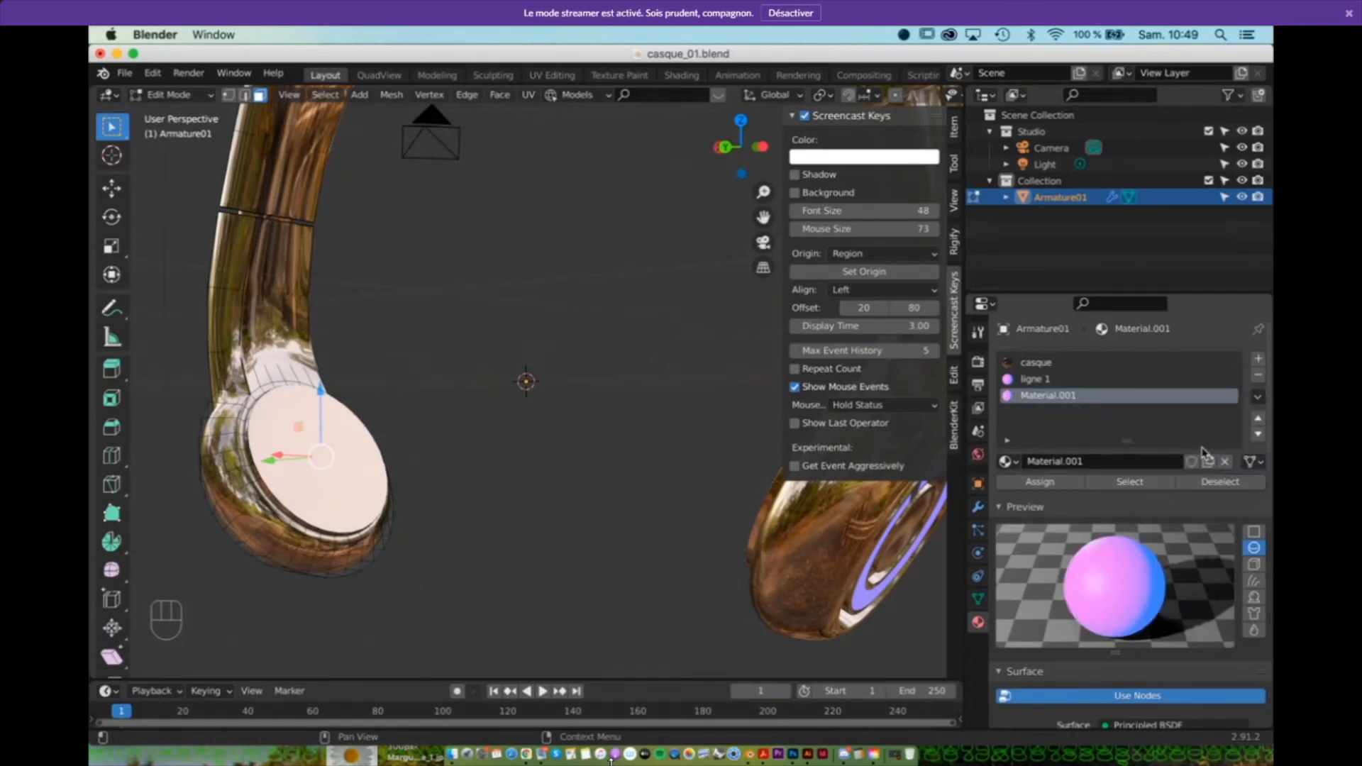
Step: Rename the new third material as écouteur
{"action": "double_click", "coordinate": [1075, 397]}
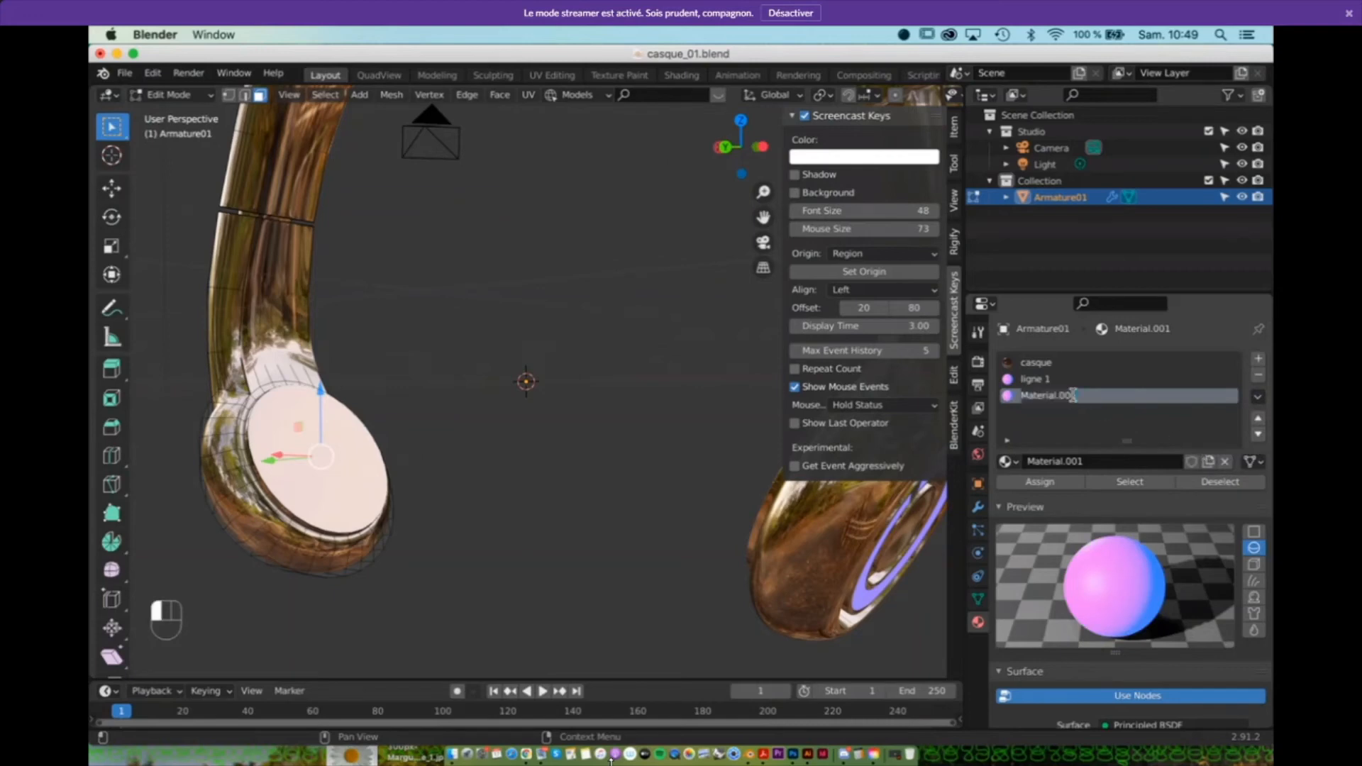
{"action": "type", "text": "int"}
{"action": "type", "text": "outeur"}
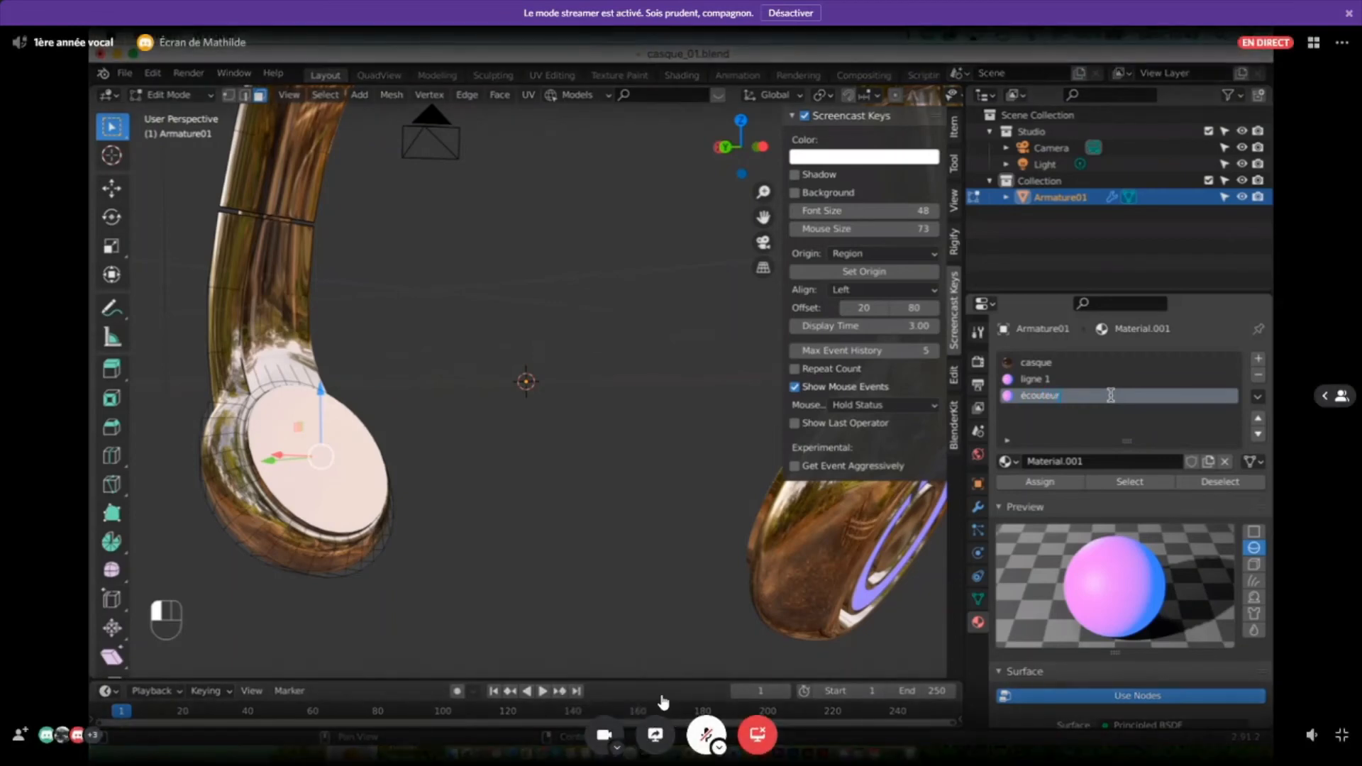
{"action": "key", "text": "Return"}
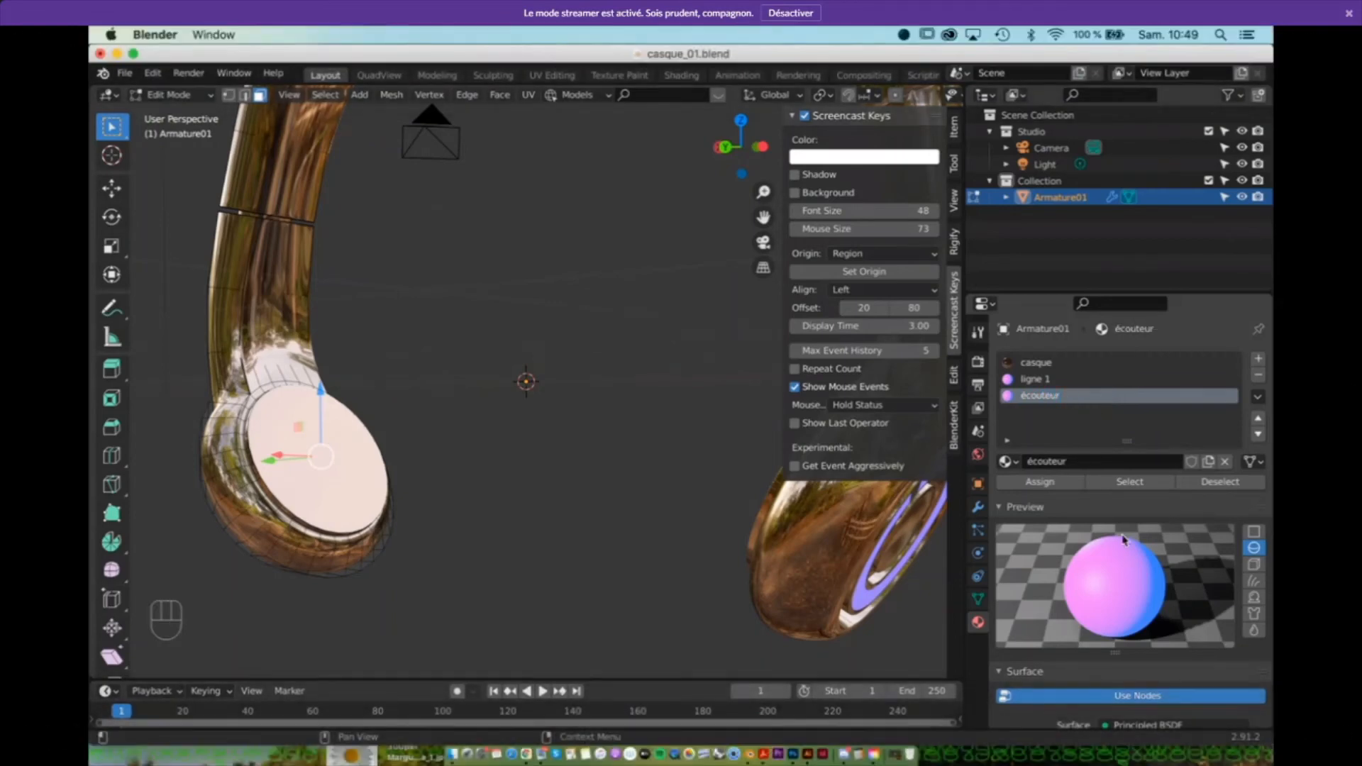
Step: Change the écouteur material's base color to a saturated orange-red
{"action": "scroll", "coordinate": [1121, 546], "scroll_direction": "down", "scroll_amount": 3}
{"action": "scroll", "coordinate": [1123, 548], "scroll_direction": "down", "scroll_amount": 2}
{"action": "left_click", "coordinate": [1155, 639]}
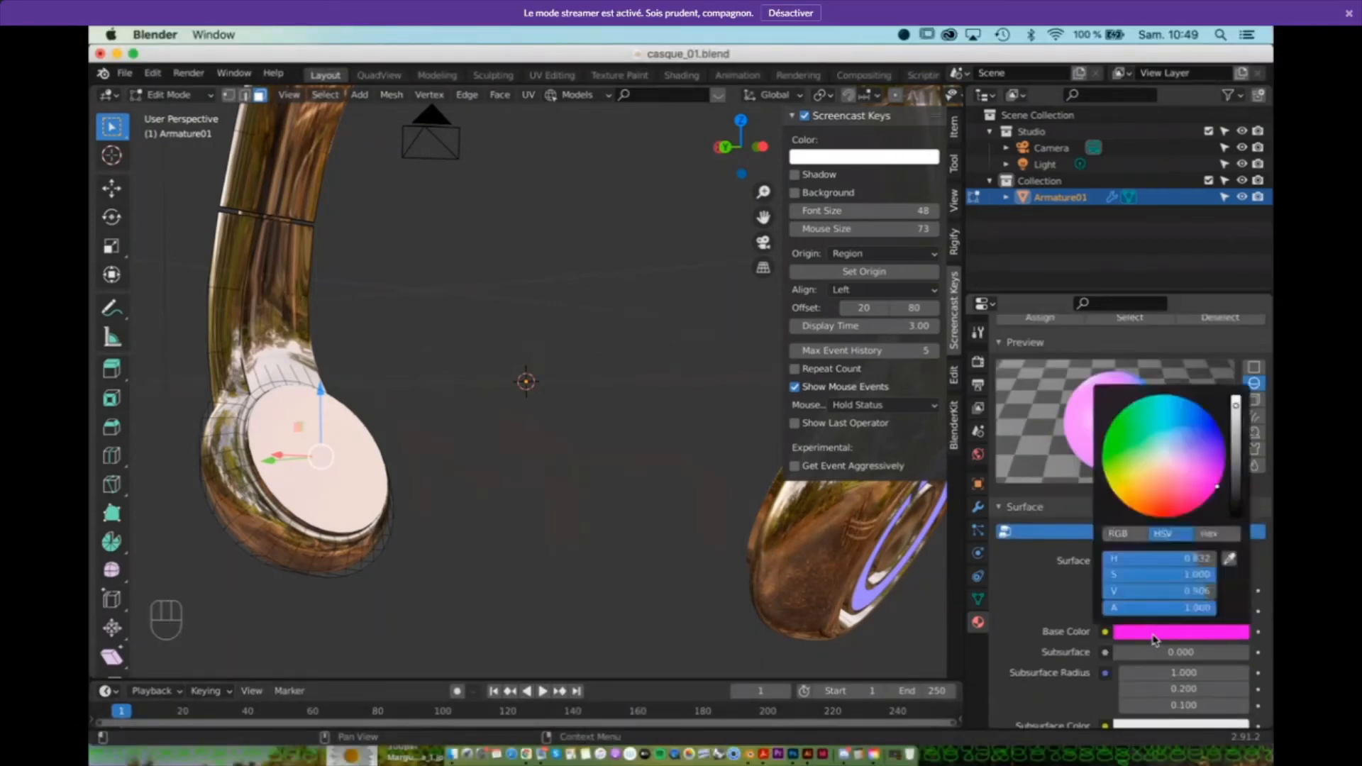
{"action": "left_click_drag", "start_coordinate": [1176, 469], "coordinate": [1150, 516]}
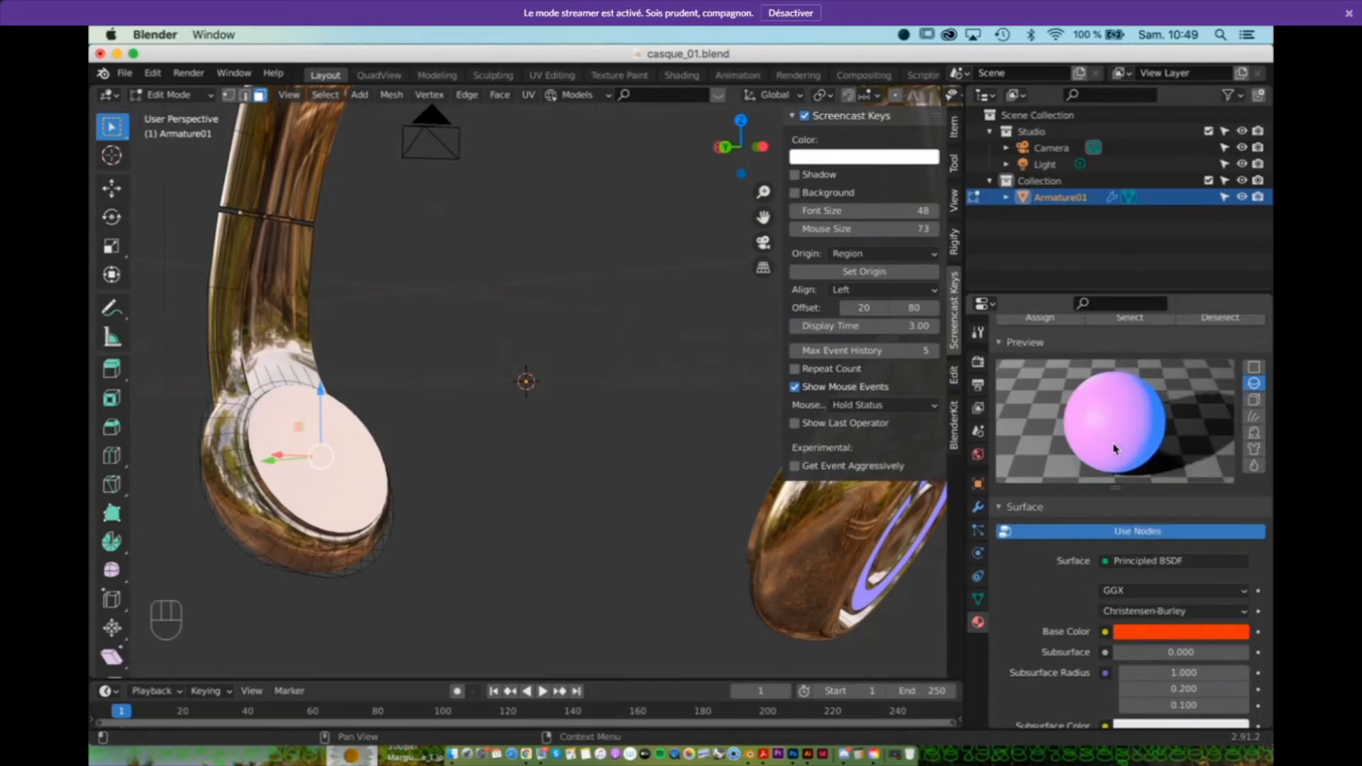
Step: Assign the écouteur material to the selected inner face of the ear cup and inspect its edge up close
{"action": "scroll", "coordinate": [1117, 453], "scroll_direction": "down", "scroll_amount": 1}
{"action": "scroll", "coordinate": [1116, 455], "scroll_direction": "up", "scroll_amount": 3}
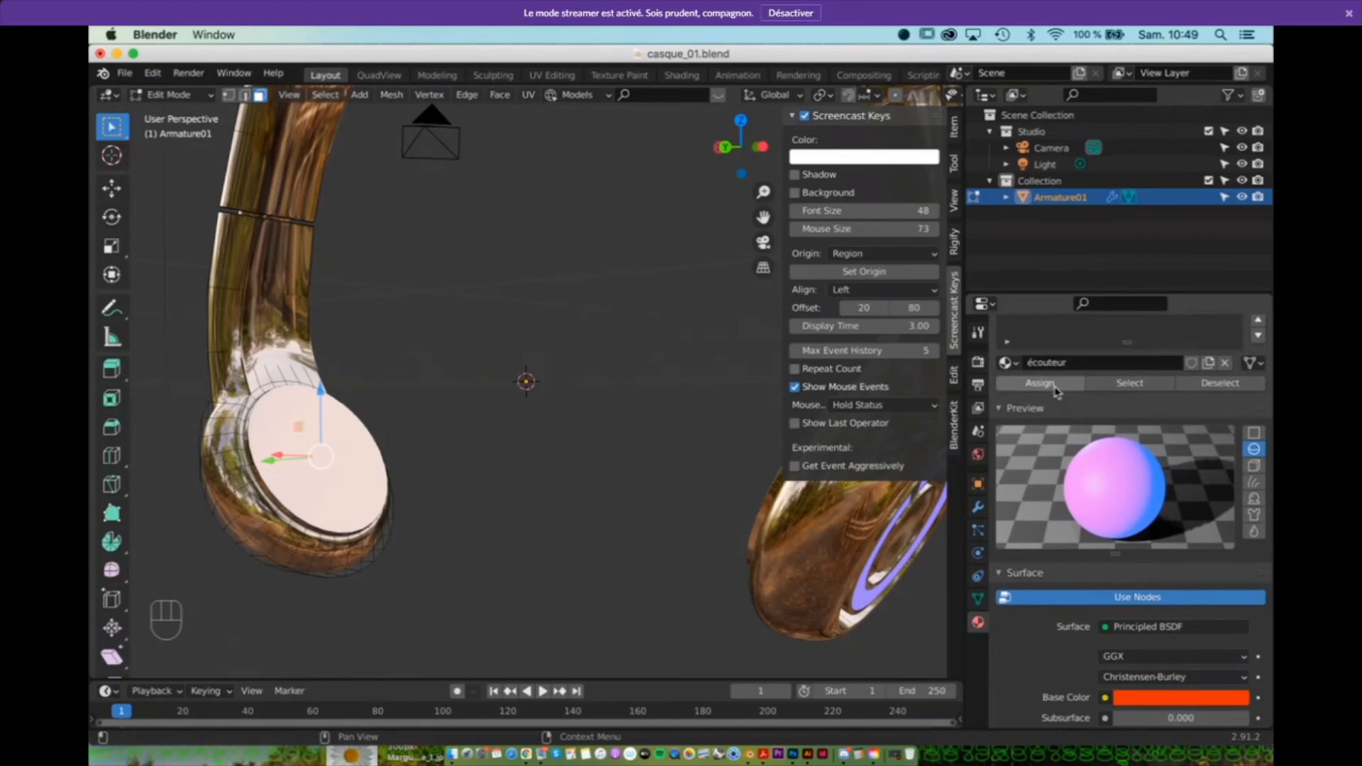
{"action": "left_click", "coordinate": [1056, 389]}
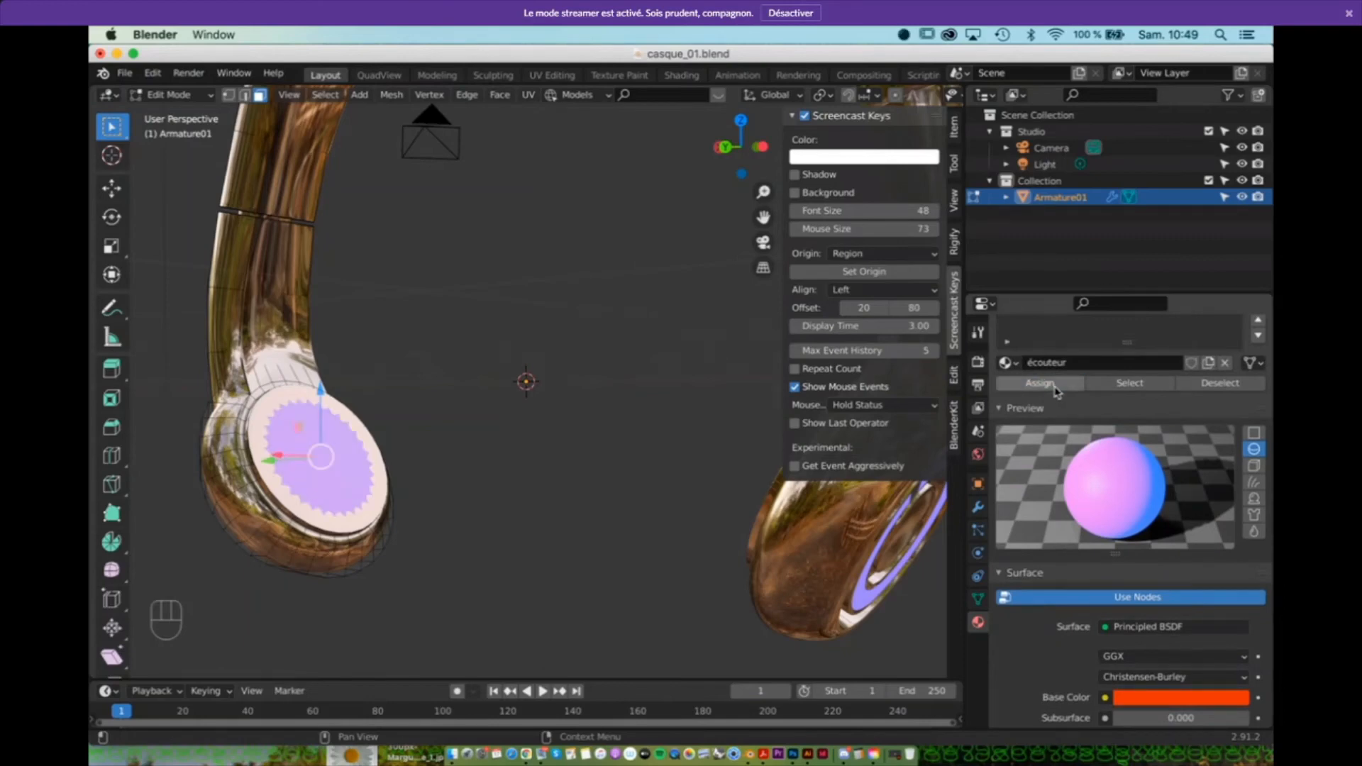
{"action": "middle_click_drag", "start_coordinate": [450, 550], "coordinate": [405, 543]}
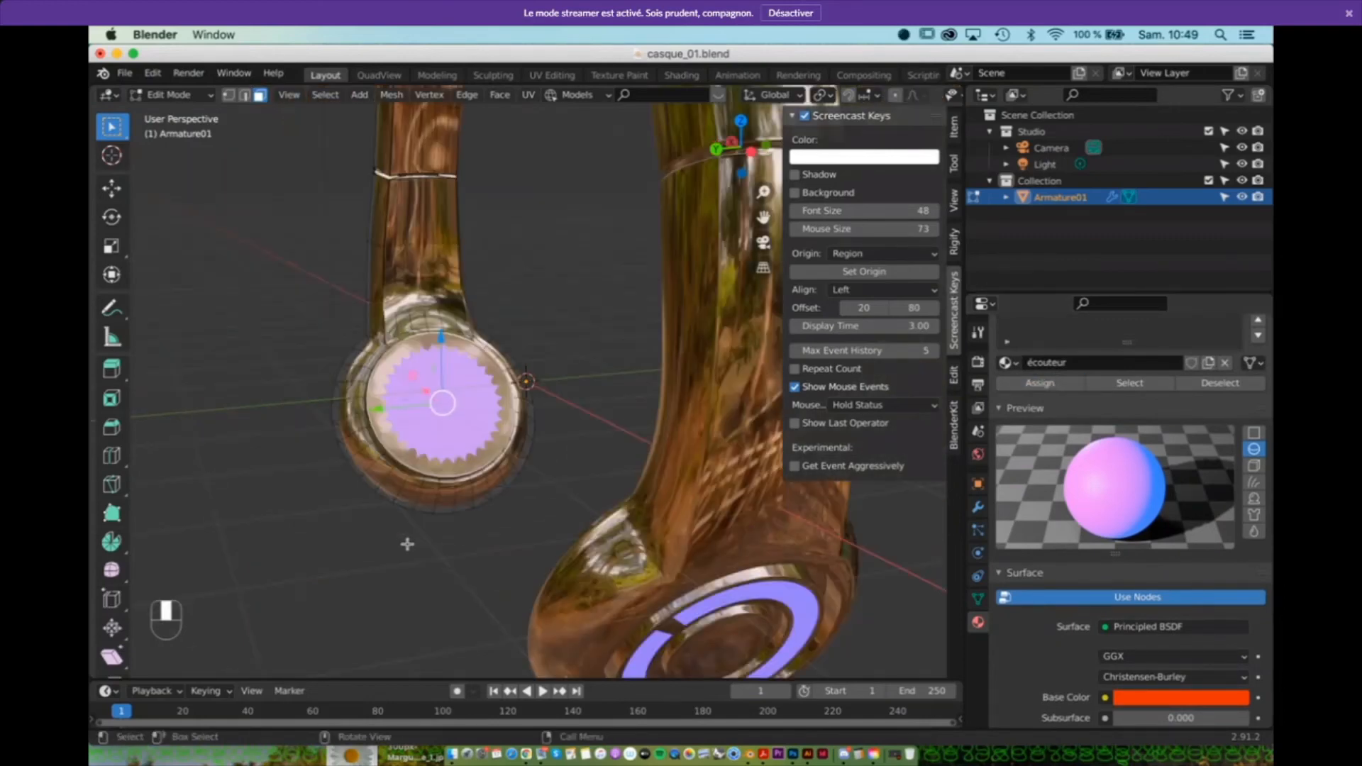
{"action": "scroll", "coordinate": [405, 543], "scroll_direction": "up", "scroll_amount": 4}
{"action": "middle_click_drag", "start_coordinate": [478, 347], "coordinate": [364, 409]}
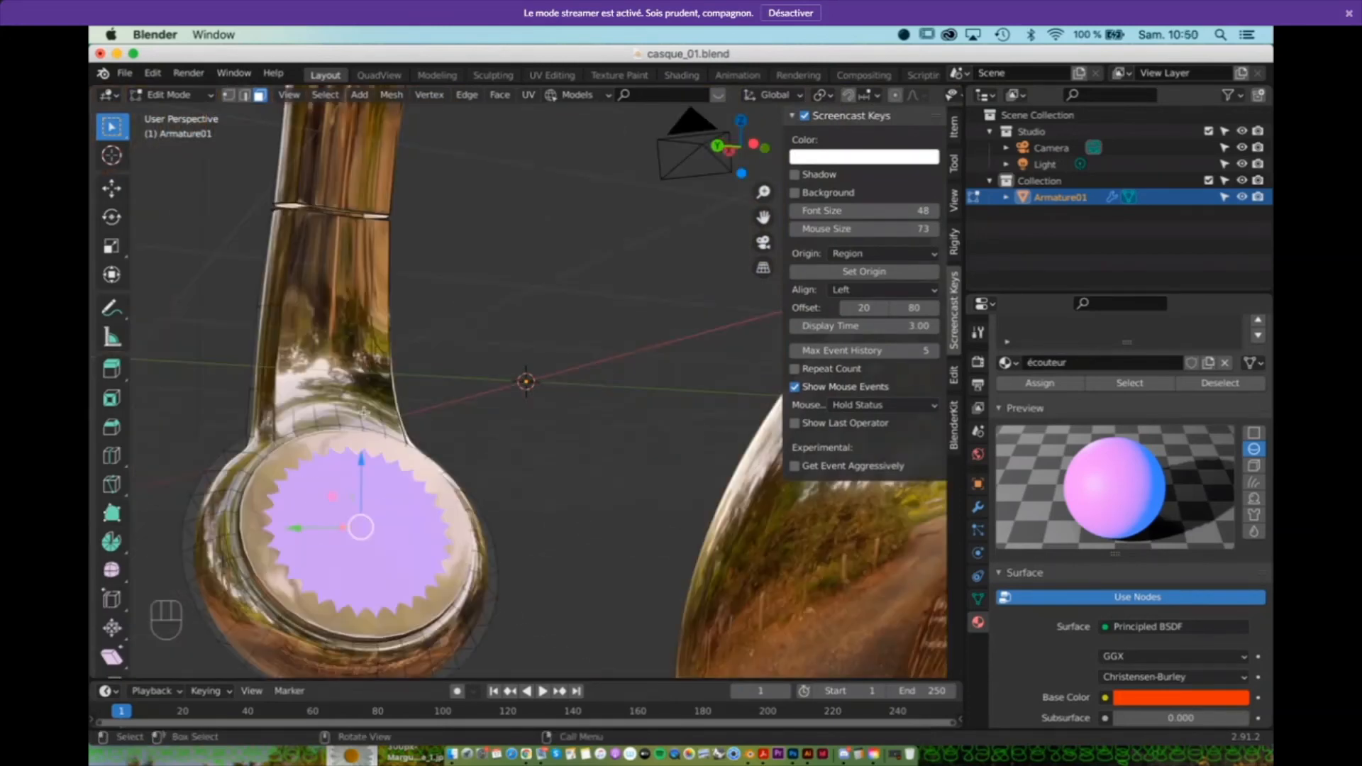
Step: In solid shading, select the thin ring of faces around the inner ear cup disc and assign the écouteur material to it
{"action": "left_click", "coordinate": [241, 528]}
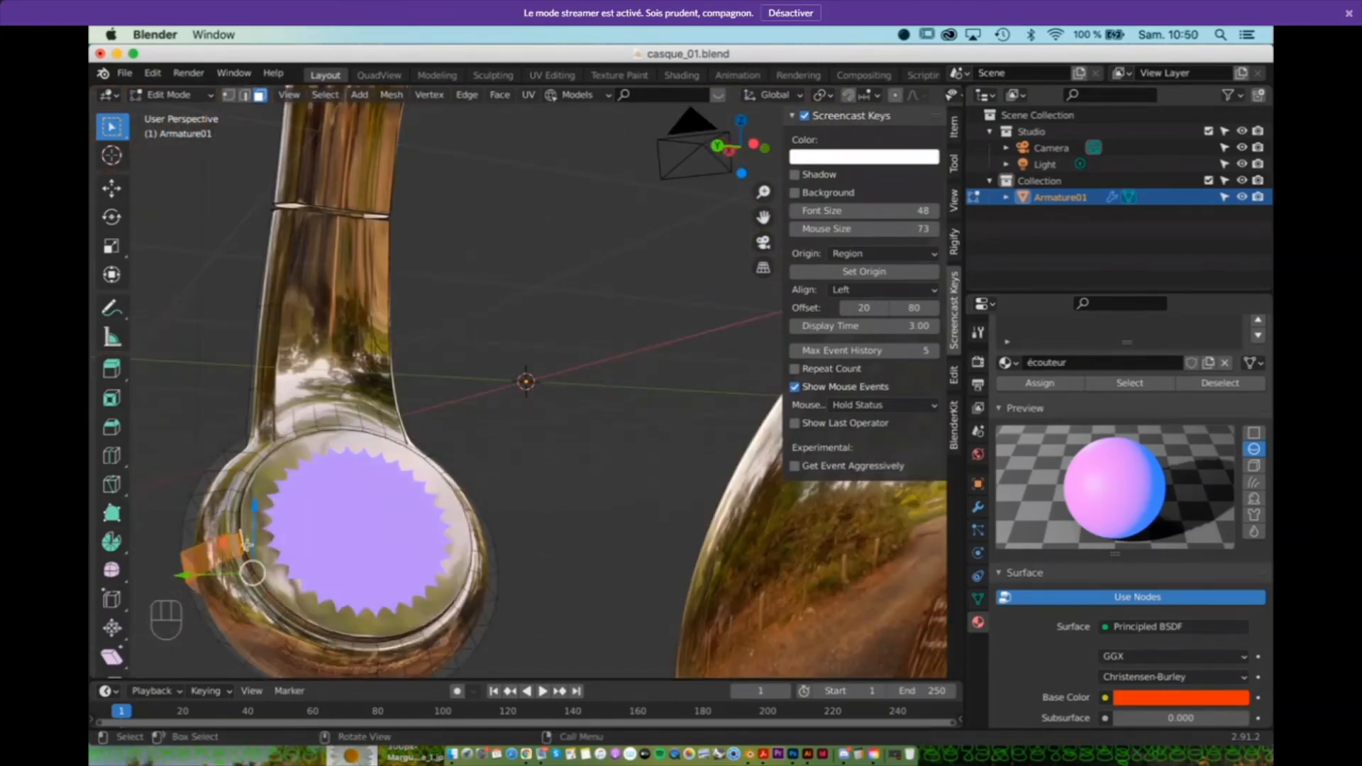
{"action": "left_click", "coordinate": [240, 529]}
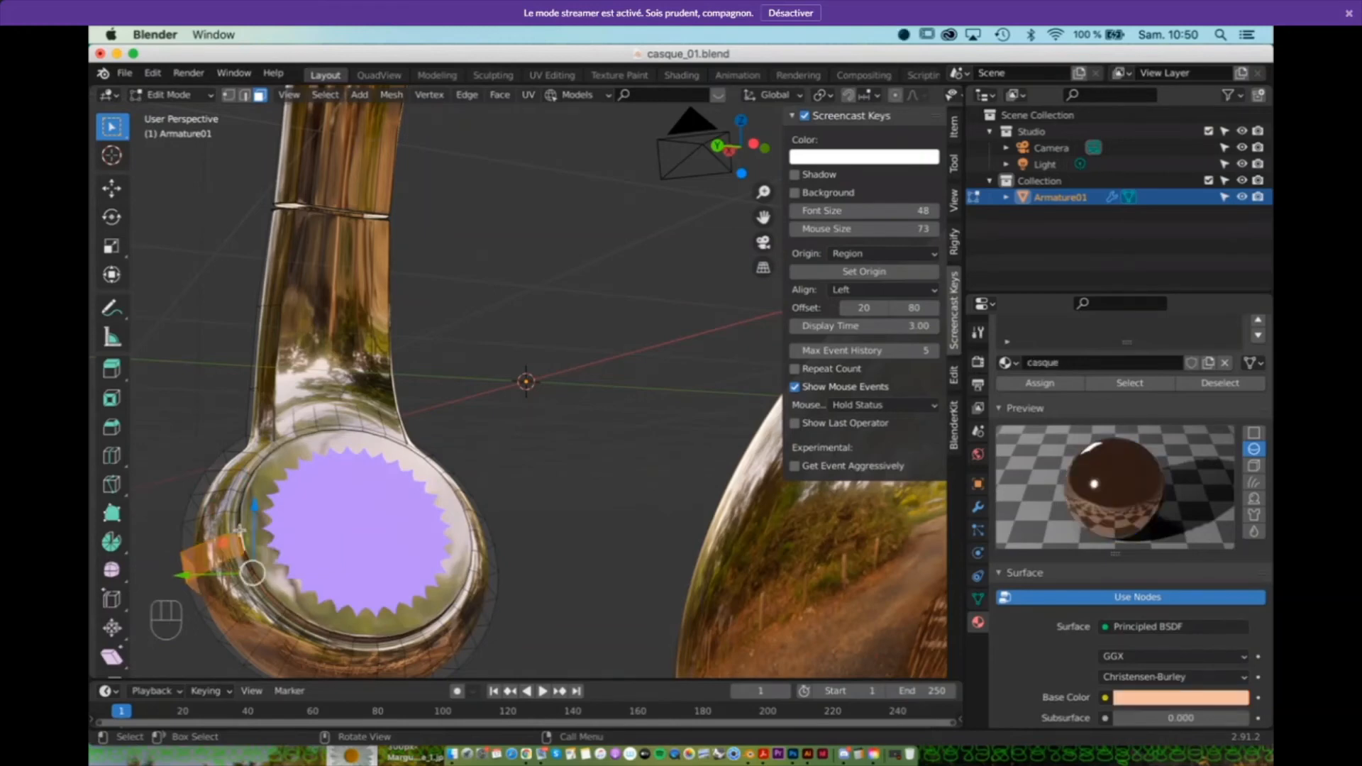
{"action": "left_click", "coordinate": [240, 528]}
{"action": "left_click", "coordinate": [319, 543]}
{"action": "middle_click_drag", "start_coordinate": [319, 543], "coordinate": [415, 451], "text": "shift"}
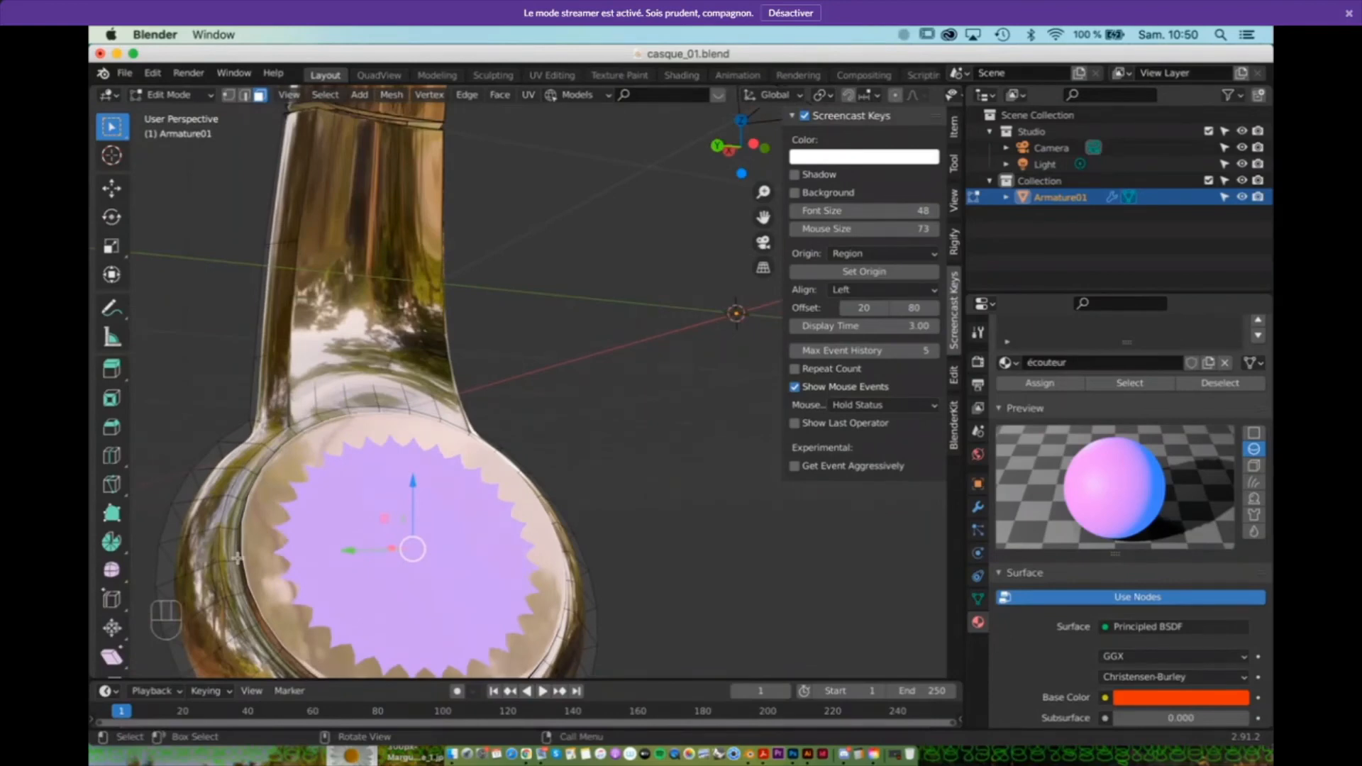
{"action": "middle_click_drag", "start_coordinate": [237, 558], "coordinate": [438, 376], "text": "shift"}
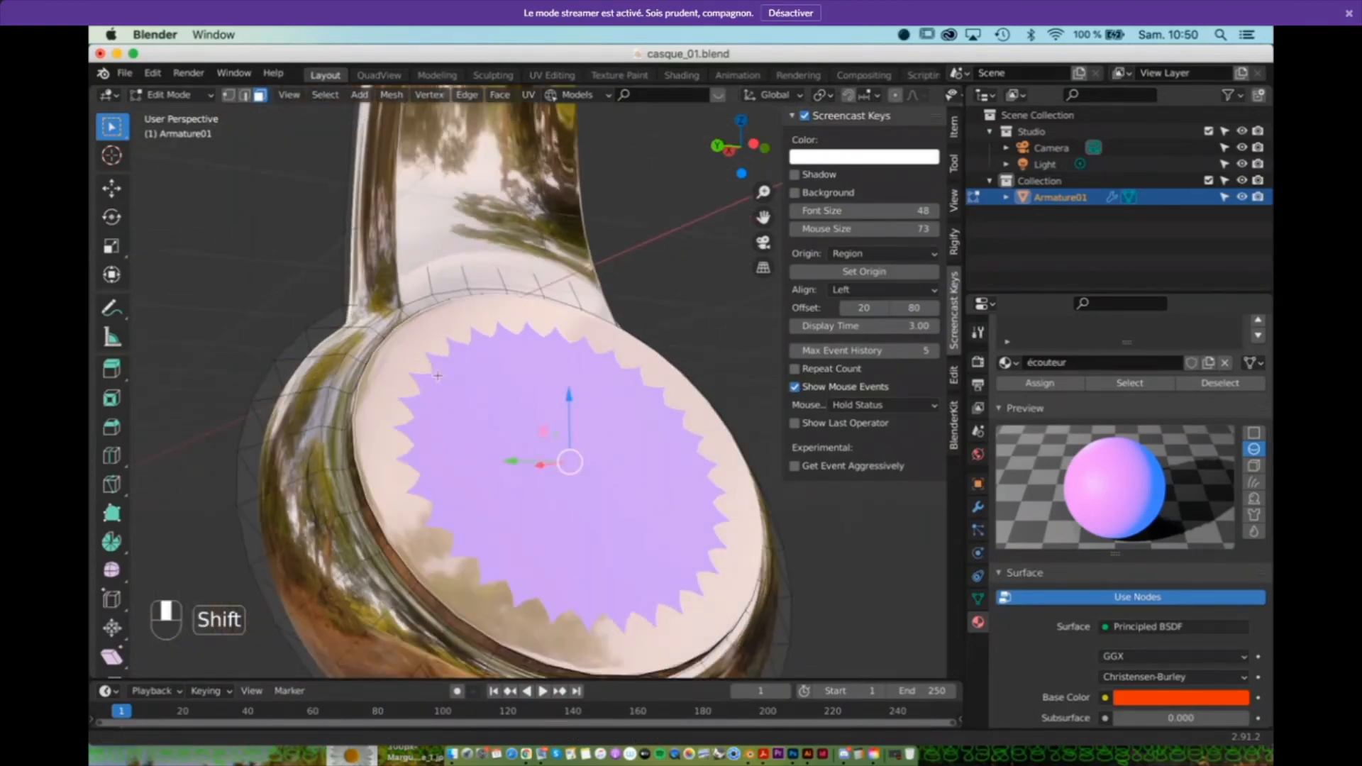
{"action": "scroll", "coordinate": [1048, 397], "scroll_direction": "up", "scroll_amount": 3}
{"action": "left_click", "coordinate": [1048, 397]}
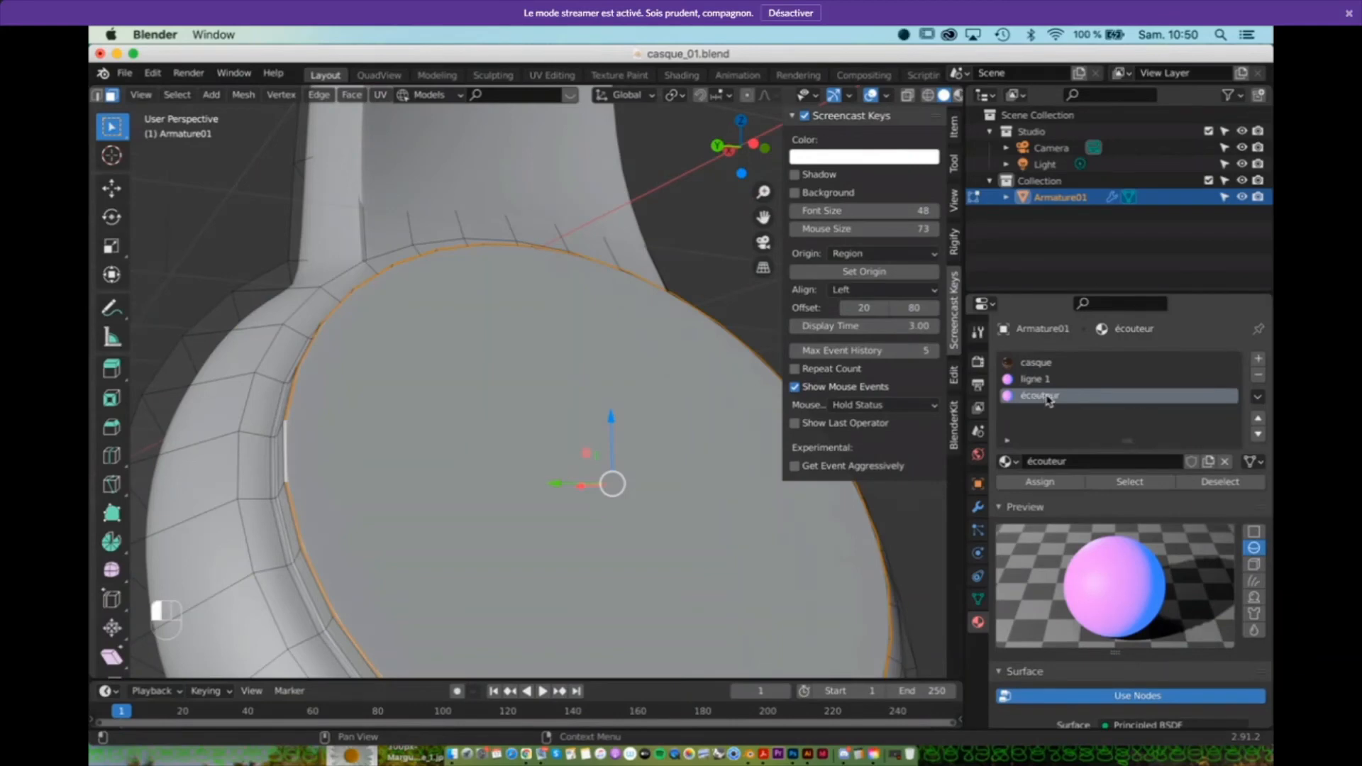
{"action": "left_click", "coordinate": [1040, 482]}
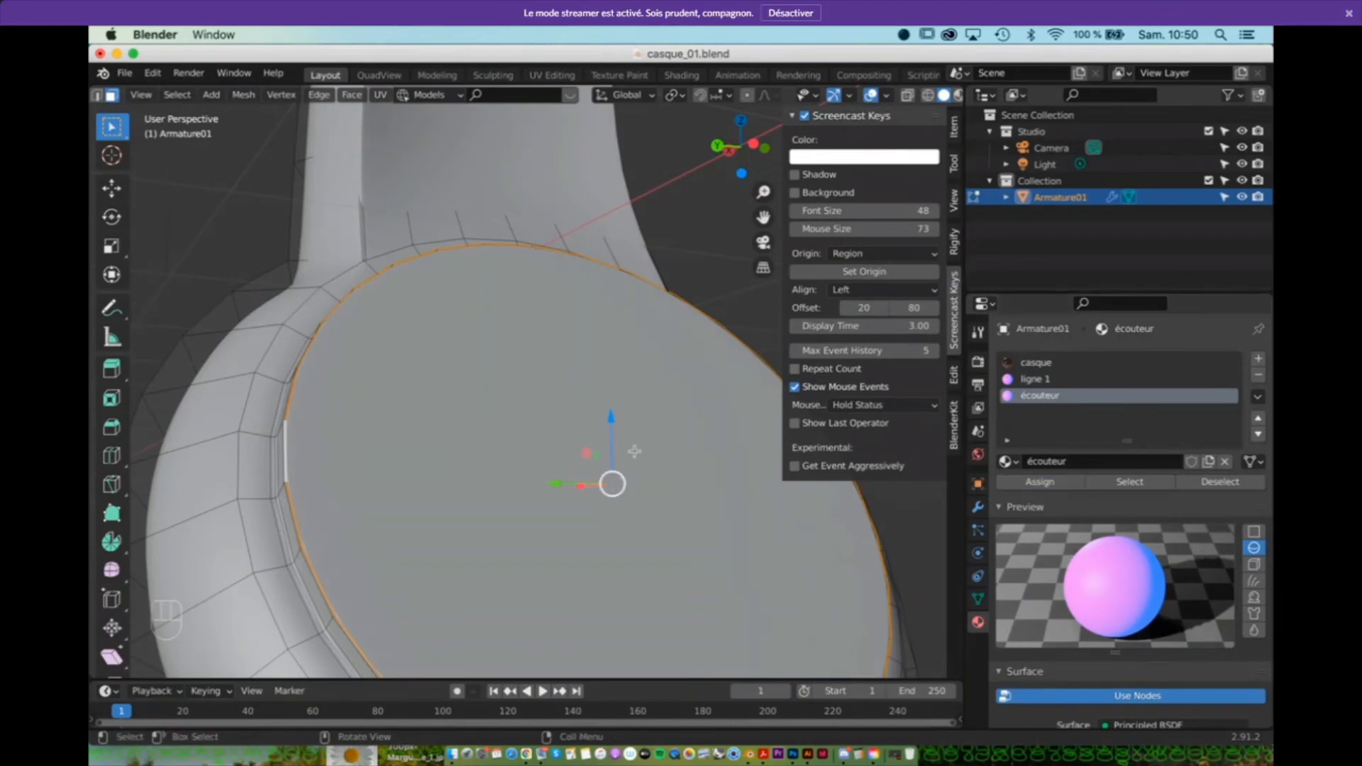
Step: Return the viewport to material preview shading and inspect the écouteur material on the inner ear cup
{"action": "scroll", "coordinate": [930, 98], "scroll_direction": "down", "scroll_amount": 2}
{"action": "left_click", "coordinate": [918, 97]}
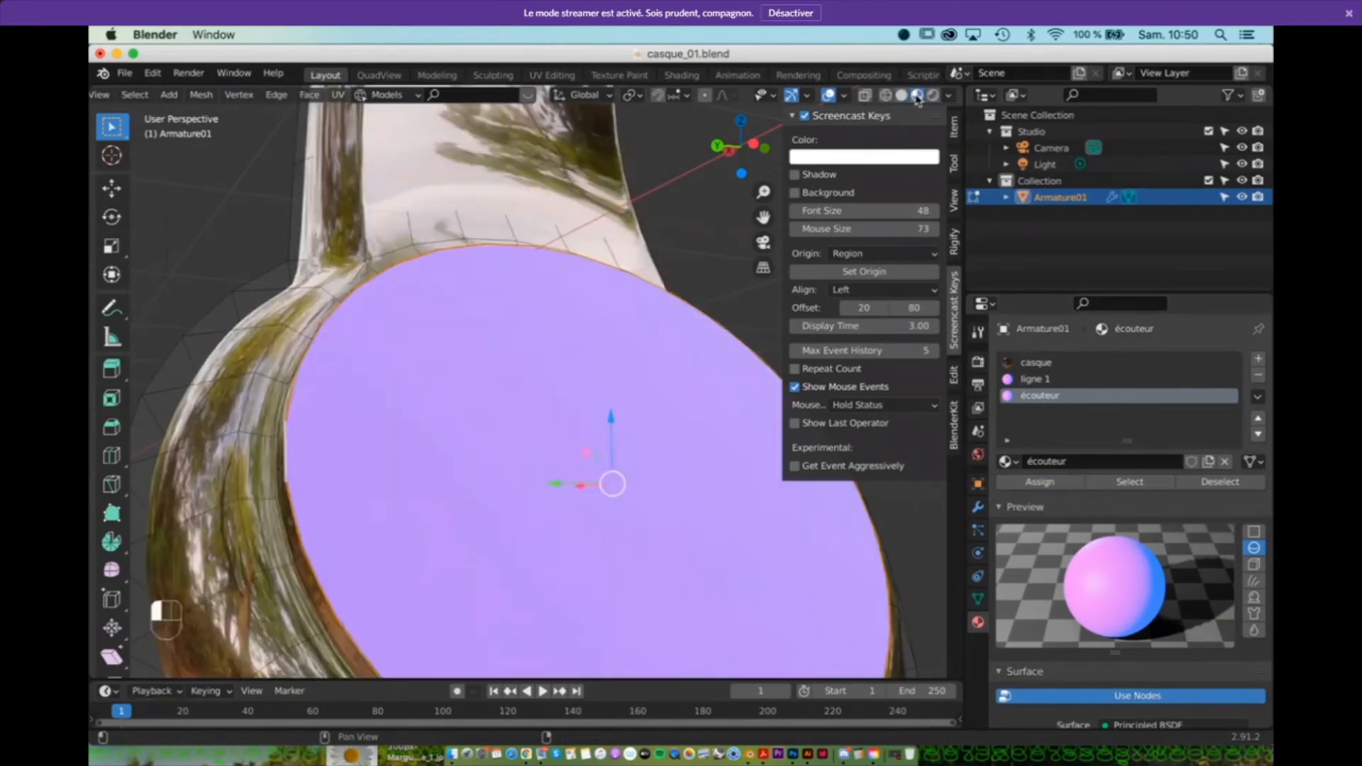
{"action": "scroll", "coordinate": [656, 388], "scroll_direction": "left", "scroll_amount": 5}
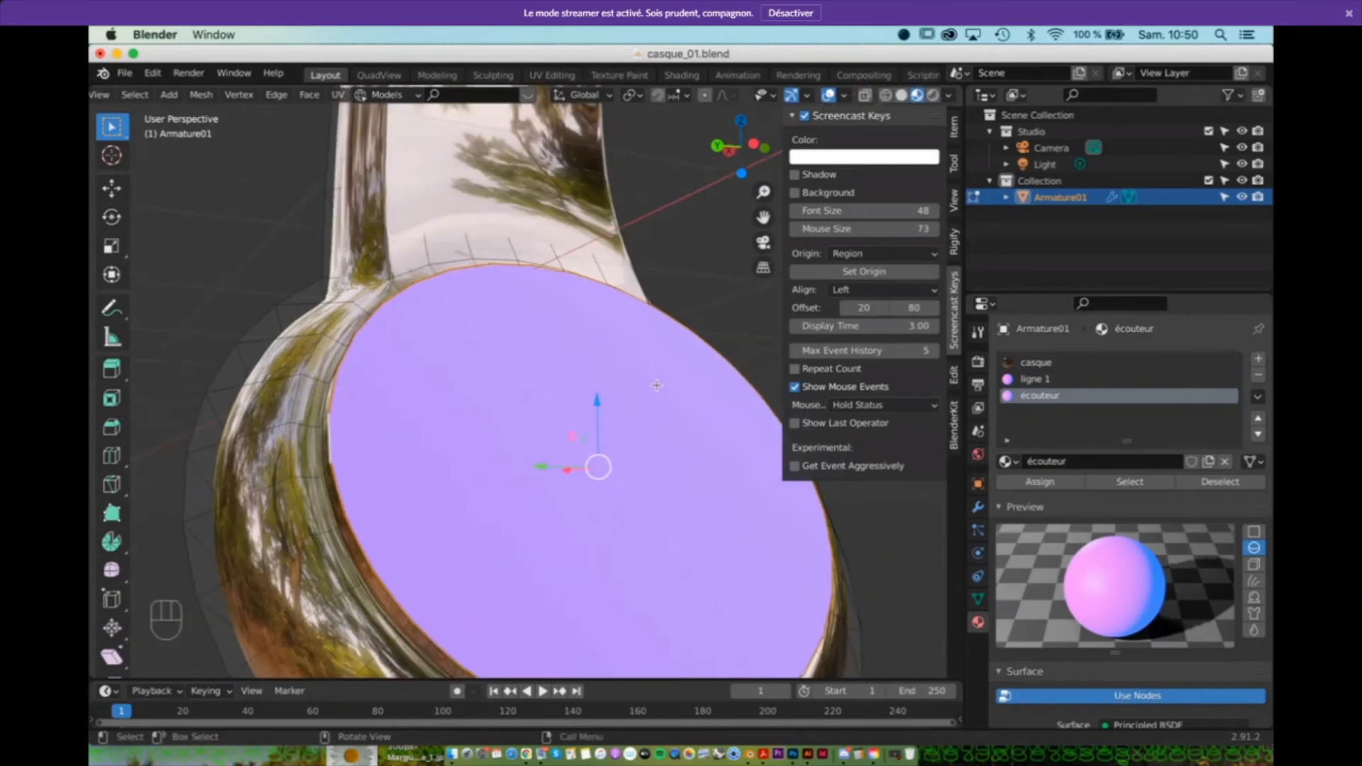
{"action": "scroll", "coordinate": [657, 386], "scroll_direction": "down", "scroll_amount": 5}
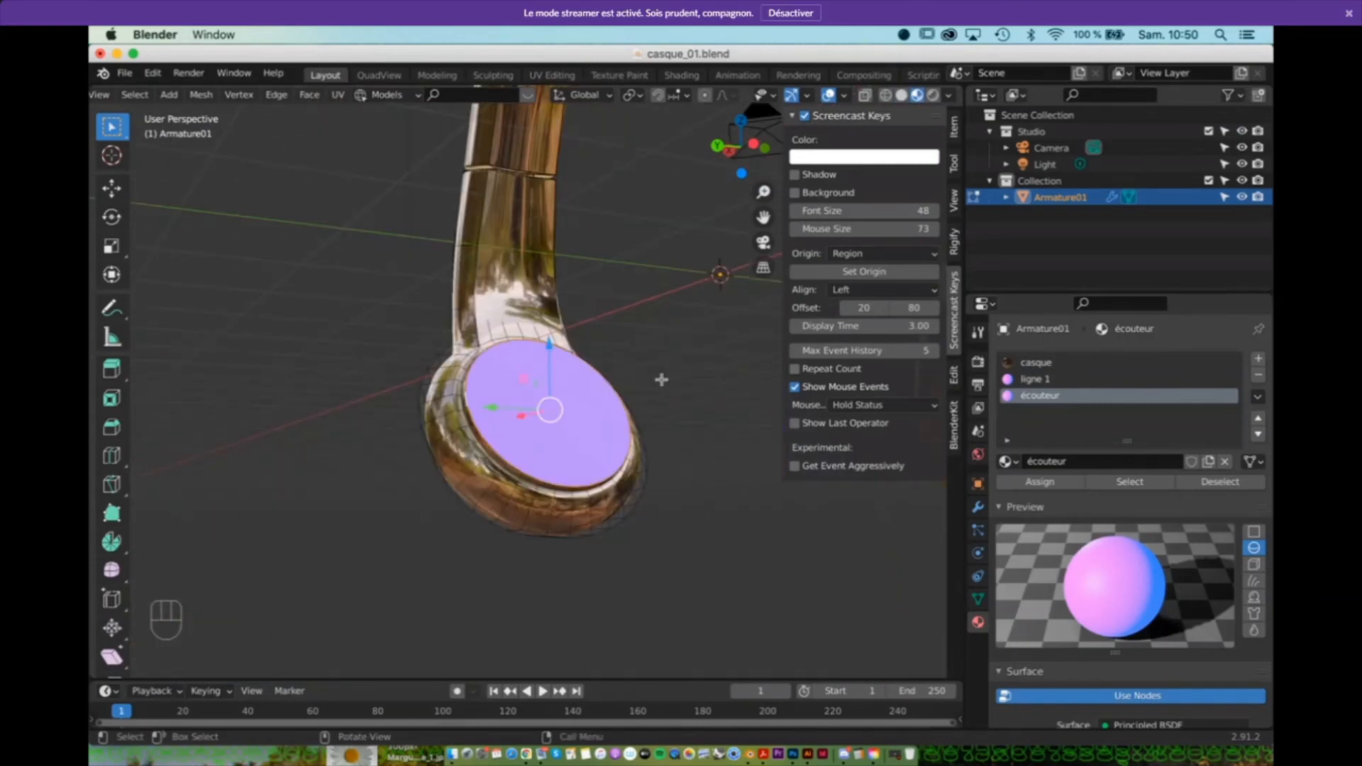
{"action": "scroll", "coordinate": [656, 415], "scroll_direction": "up", "scroll_amount": 5}
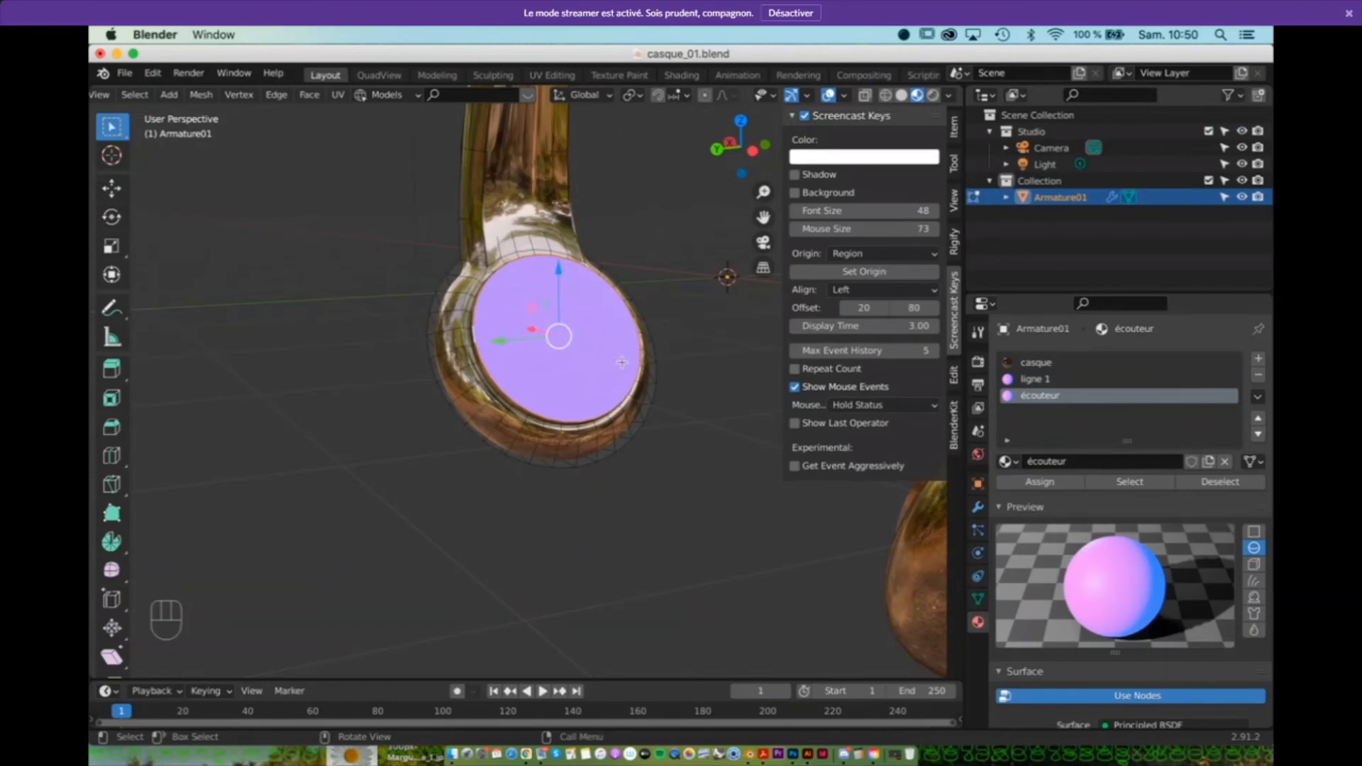
Step: Set the écouteur material's emission color to black by lowering its value to 0.000
{"action": "scroll", "coordinate": [1083, 556], "scroll_direction": "down", "scroll_amount": 15}
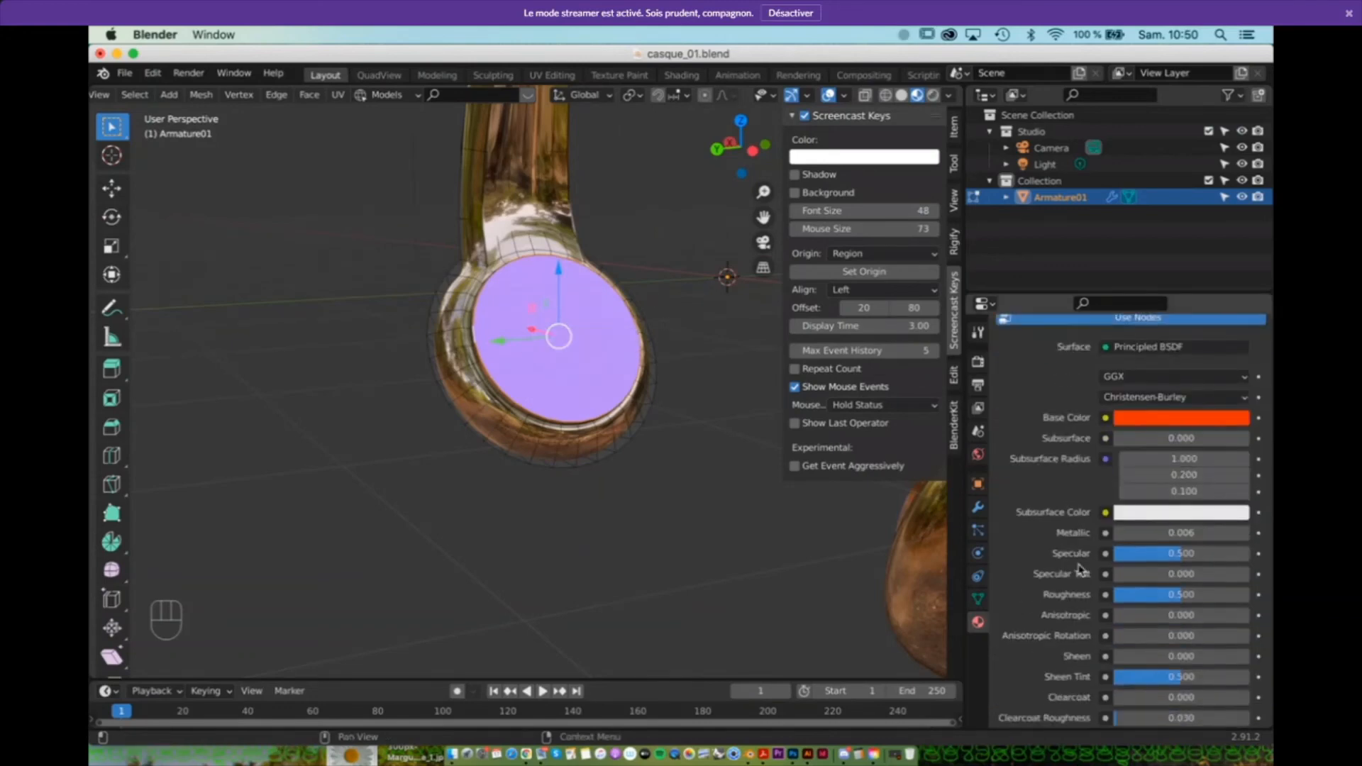
{"action": "scroll", "coordinate": [1084, 556], "scroll_direction": "down", "scroll_amount": 12}
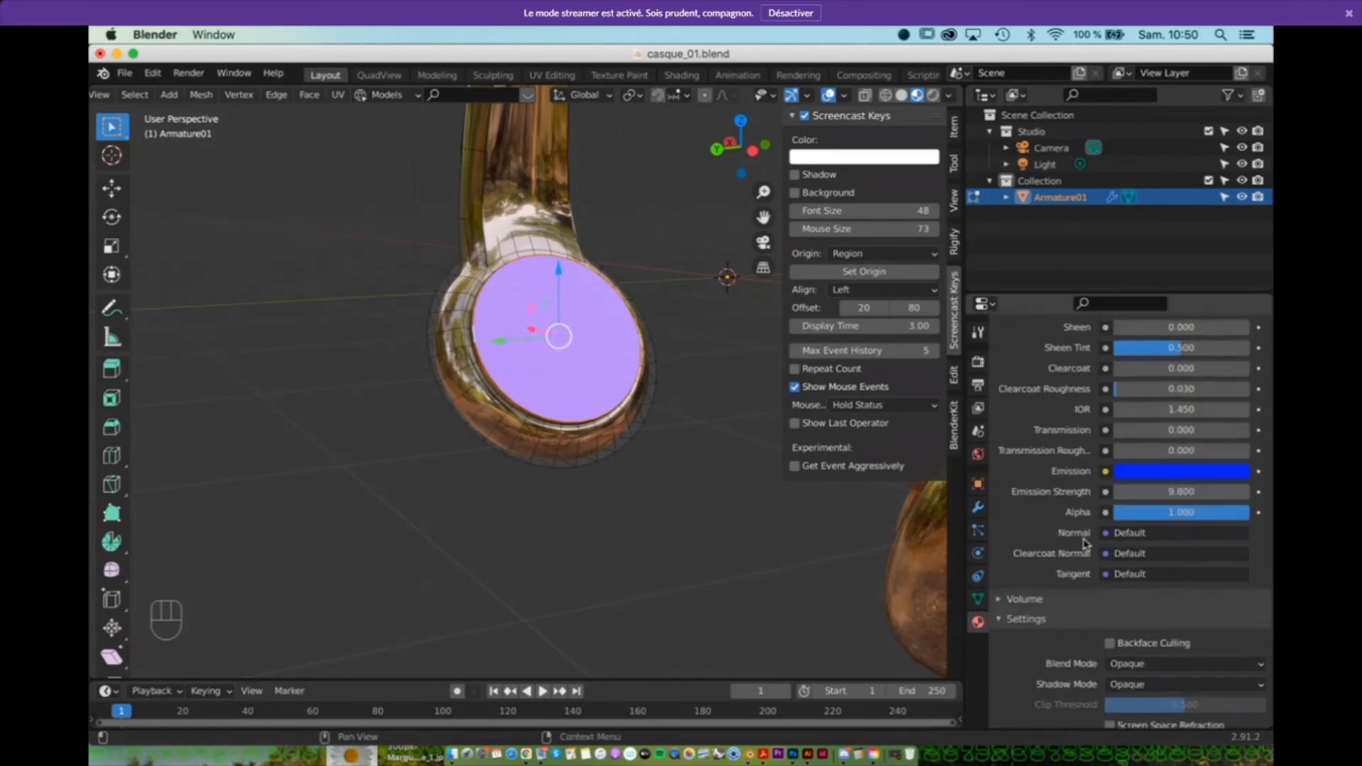
{"action": "scroll", "coordinate": [1084, 543], "scroll_direction": "up", "scroll_amount": 3}
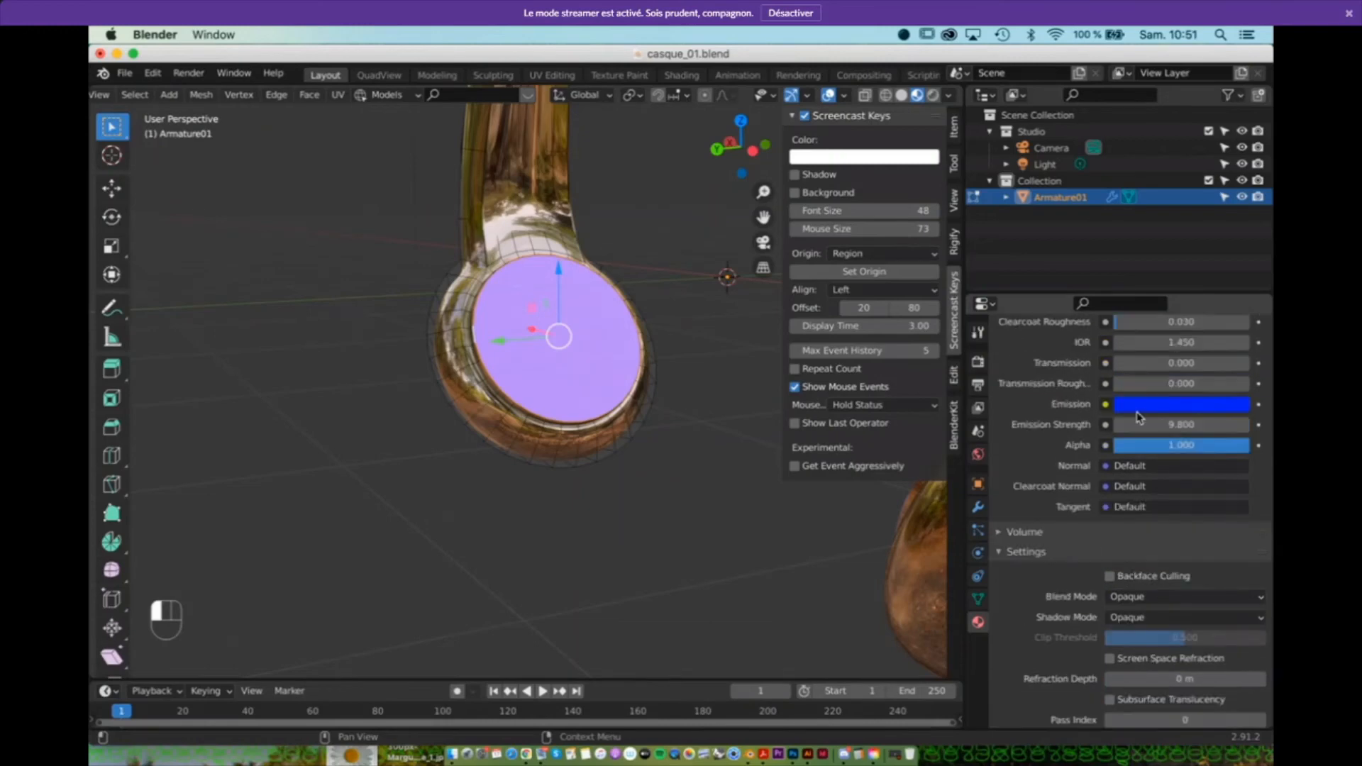
{"action": "left_click", "coordinate": [1140, 405]}
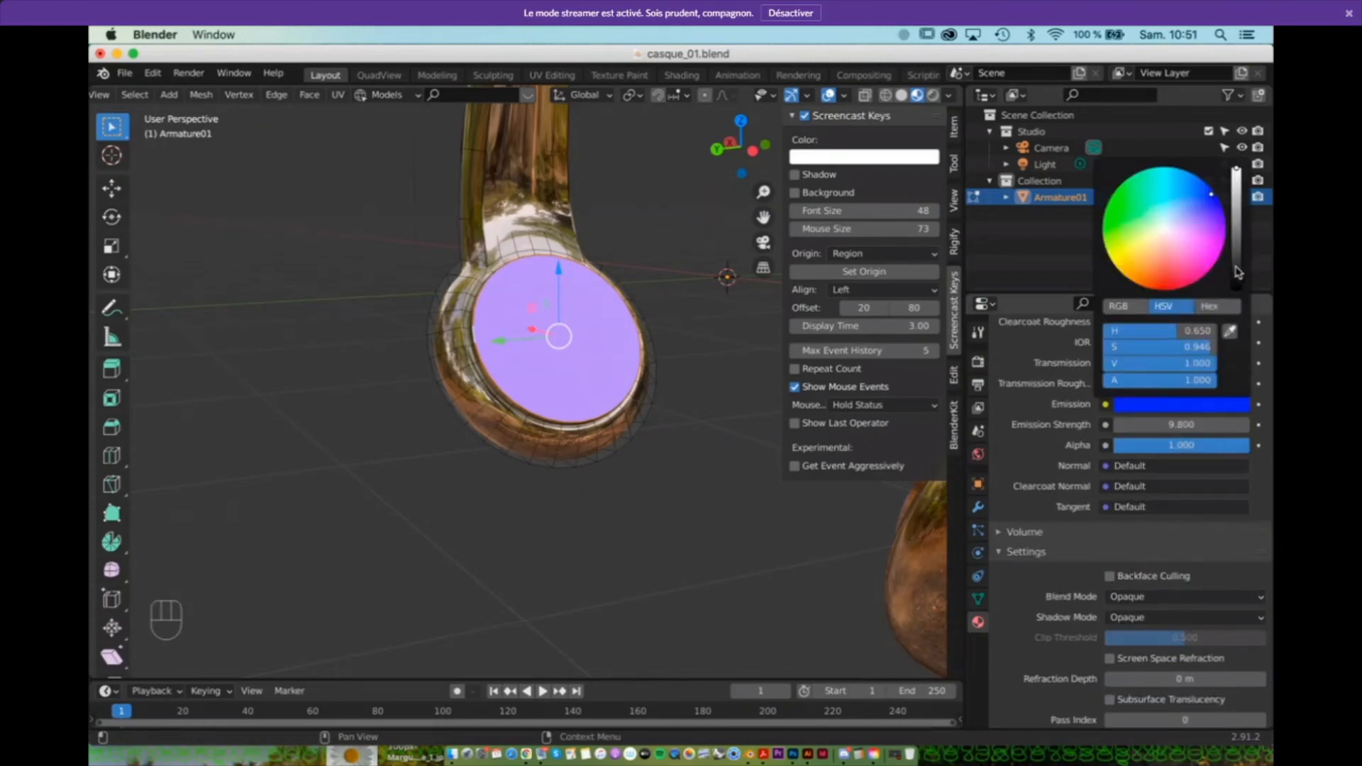
{"action": "left_click", "coordinate": [1238, 275]}
{"action": "left_click", "coordinate": [1237, 280]}
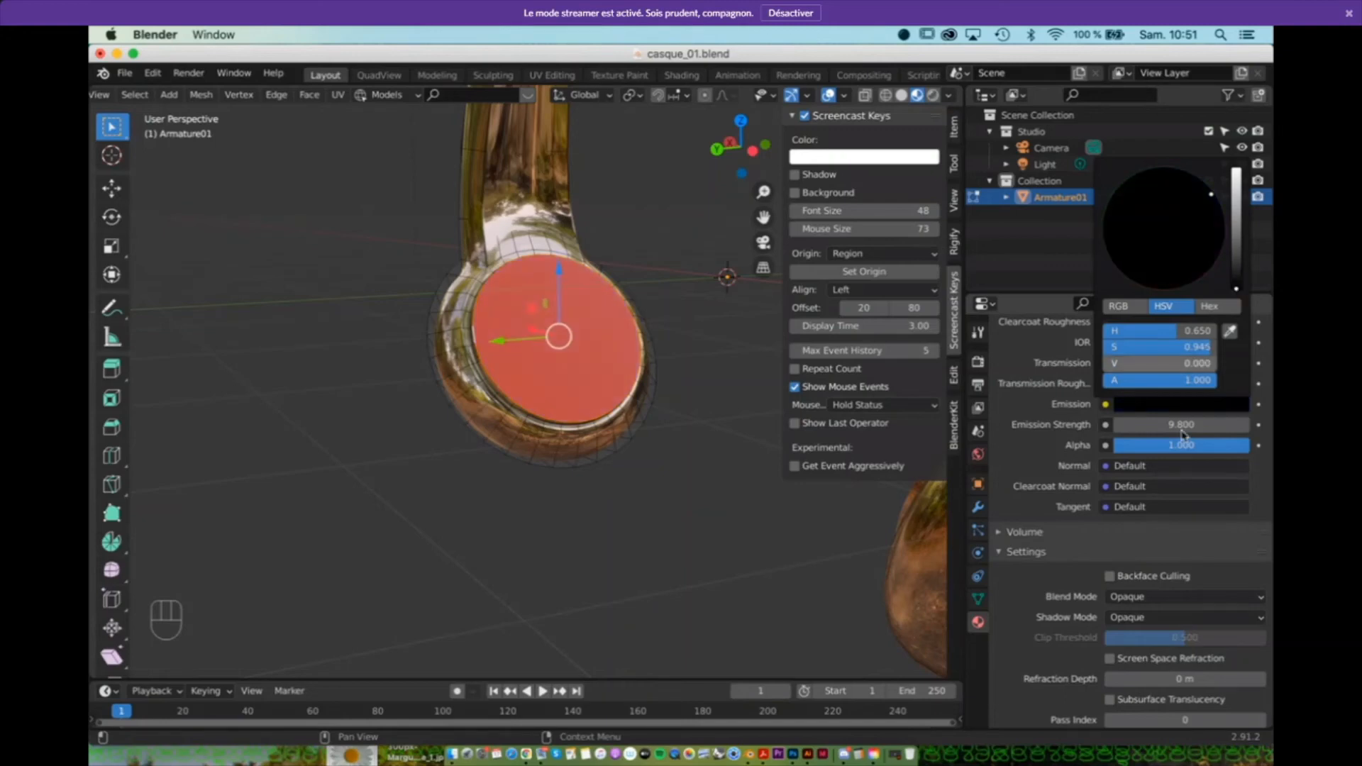
{"action": "scroll", "coordinate": [1048, 389], "scroll_direction": "up", "scroll_amount": 3}
{"action": "scroll", "coordinate": [1050, 389], "scroll_direction": "up", "scroll_amount": 10}
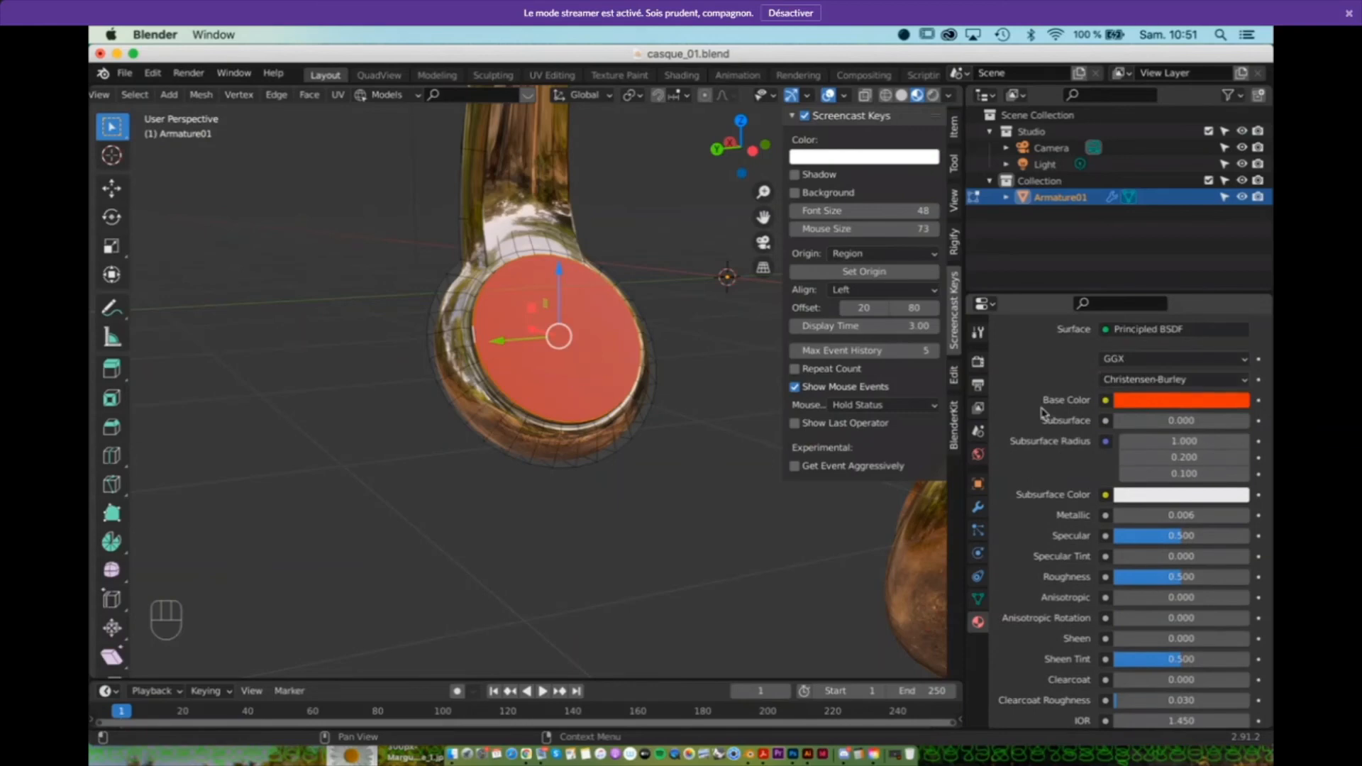
Step: Deselect the ear cup's inner faces and examine the écouteur material on the disc up close
{"action": "scroll", "coordinate": [1133, 417], "scroll_direction": "up", "scroll_amount": 8}
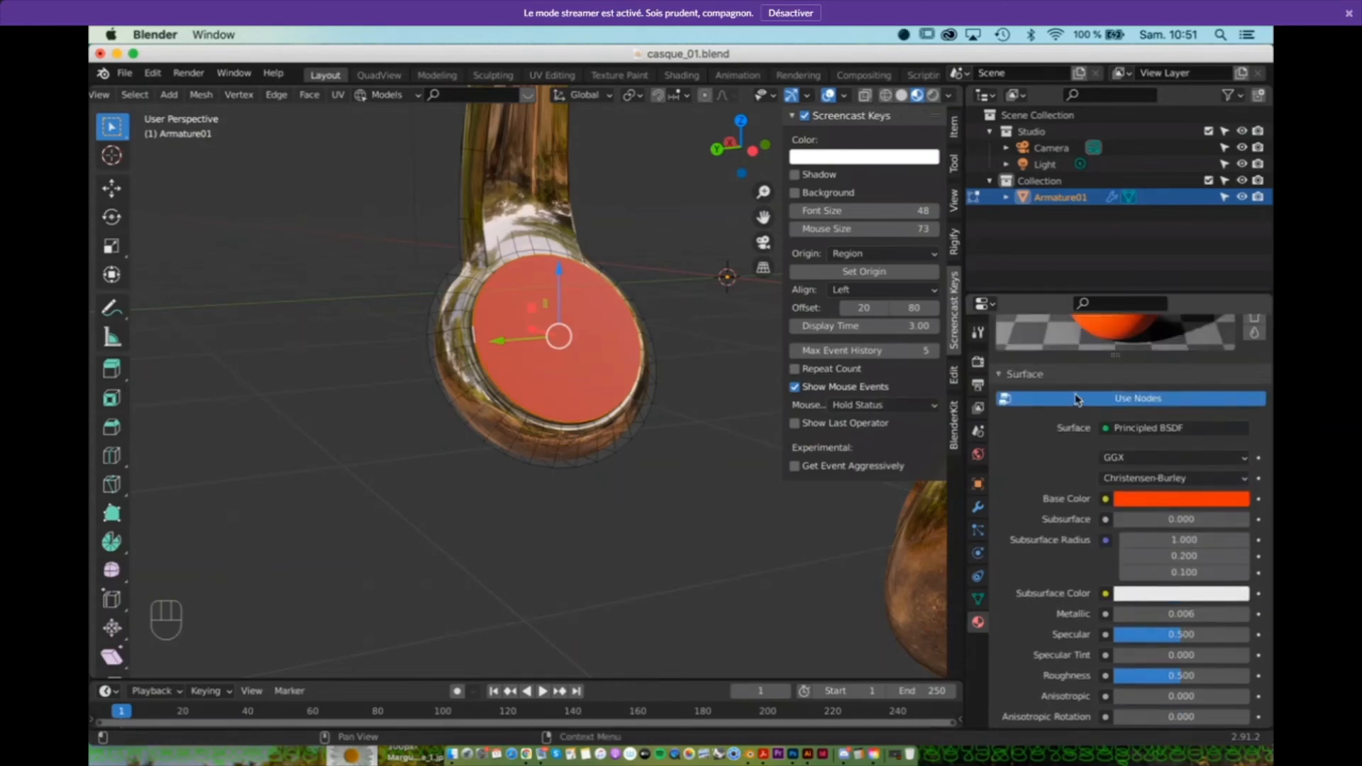
{"action": "scroll", "coordinate": [1079, 393], "scroll_direction": "up", "scroll_amount": 5}
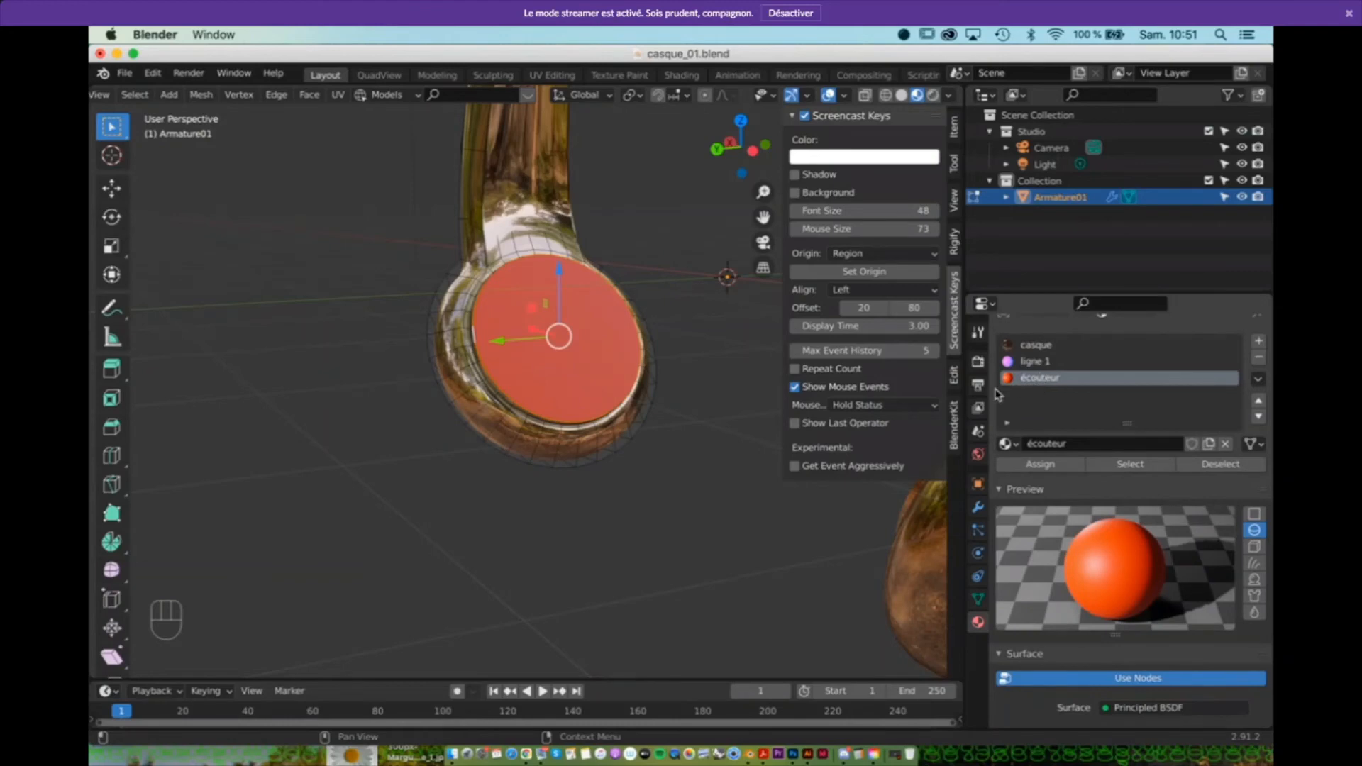
{"action": "scroll", "coordinate": [491, 301], "scroll_direction": "up", "scroll_amount": 4}
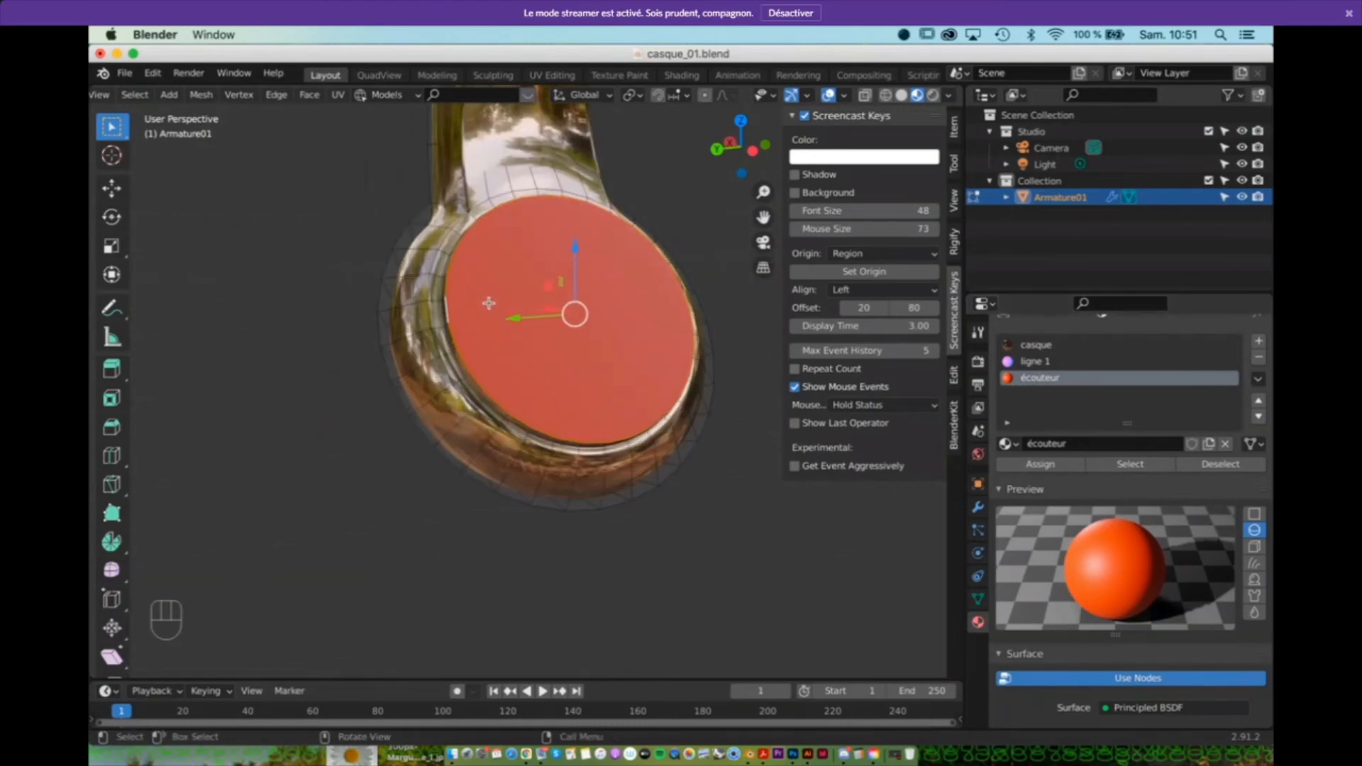
{"action": "left_click", "coordinate": [237, 206]}
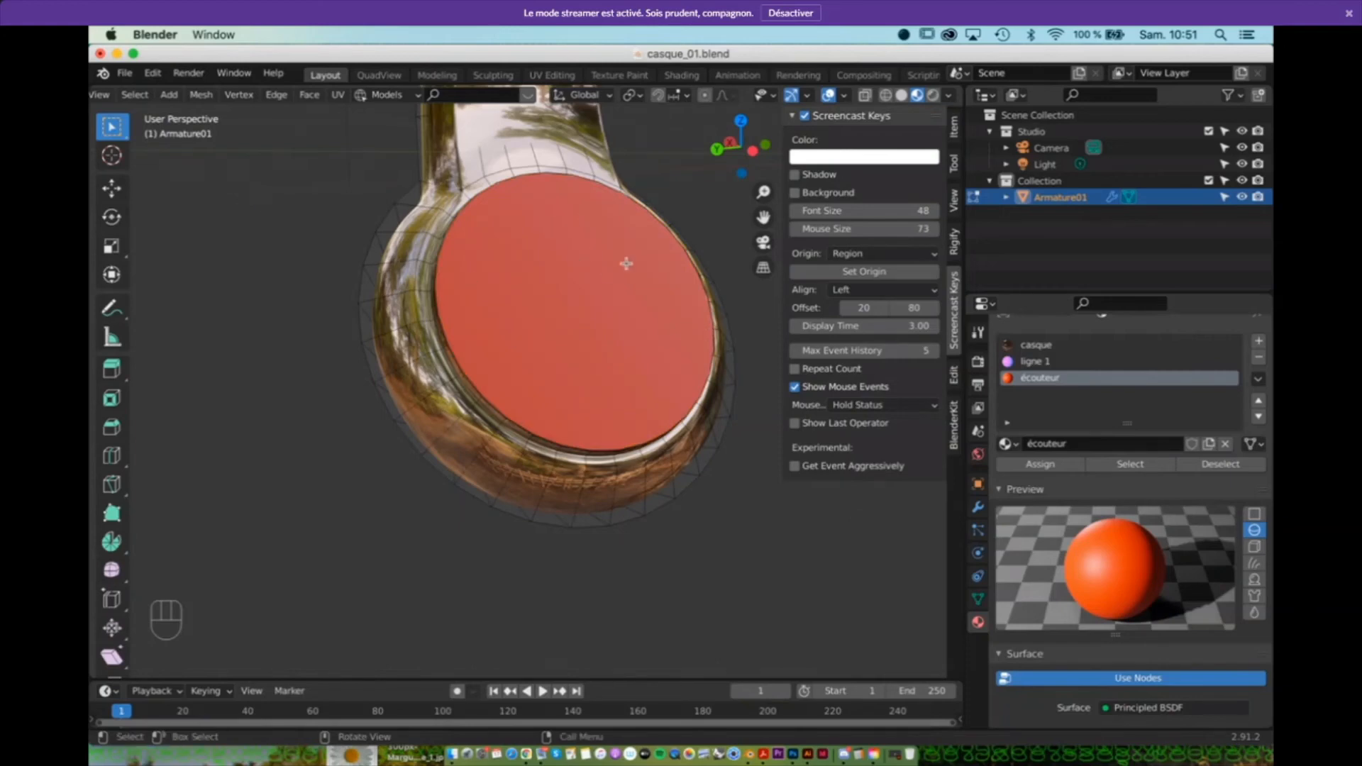
{"action": "scroll", "coordinate": [638, 283], "scroll_direction": "down", "scroll_amount": 2}
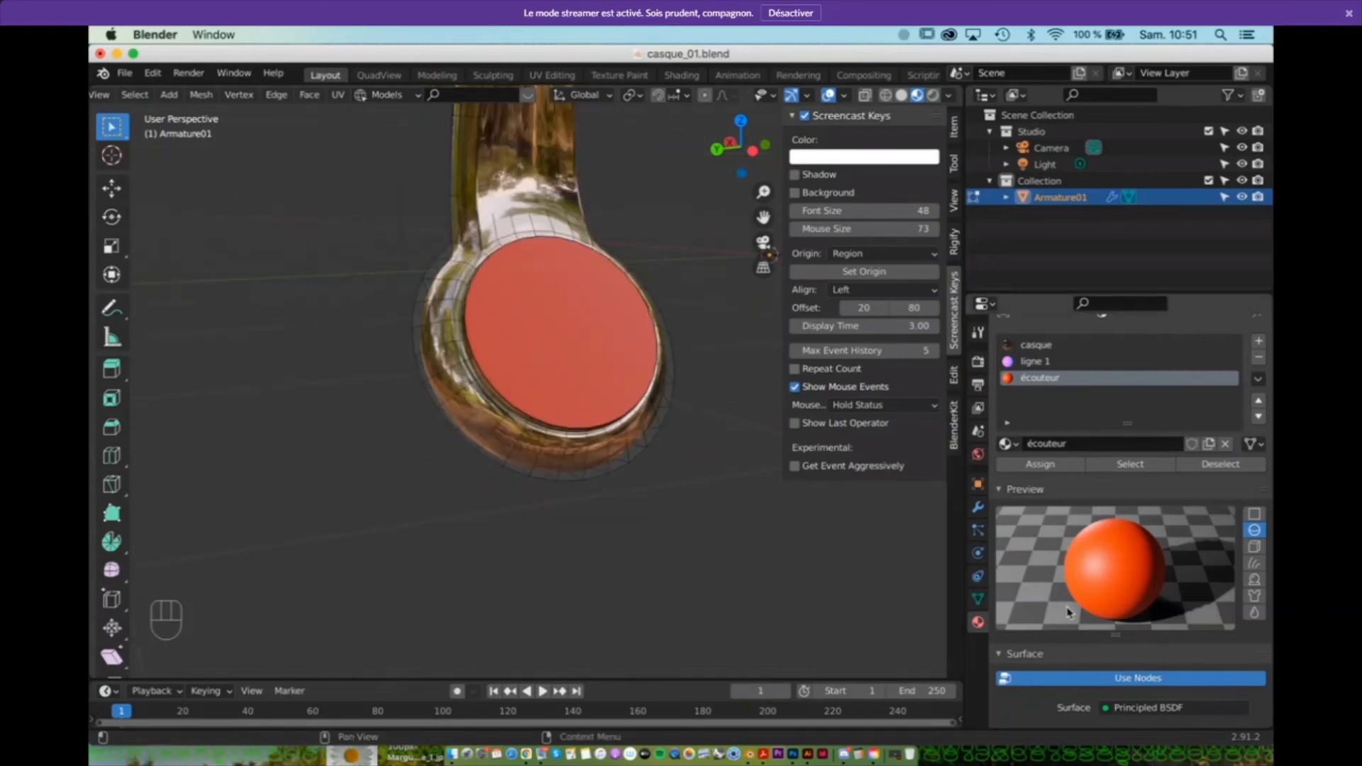
Step: Set the écouteur material's subsurface color to a saturated yellow, after trying a pink
{"action": "scroll", "coordinate": [1043, 403], "scroll_direction": "down", "scroll_amount": 5}
{"action": "scroll", "coordinate": [1069, 609], "scroll_direction": "down", "scroll_amount": 4}
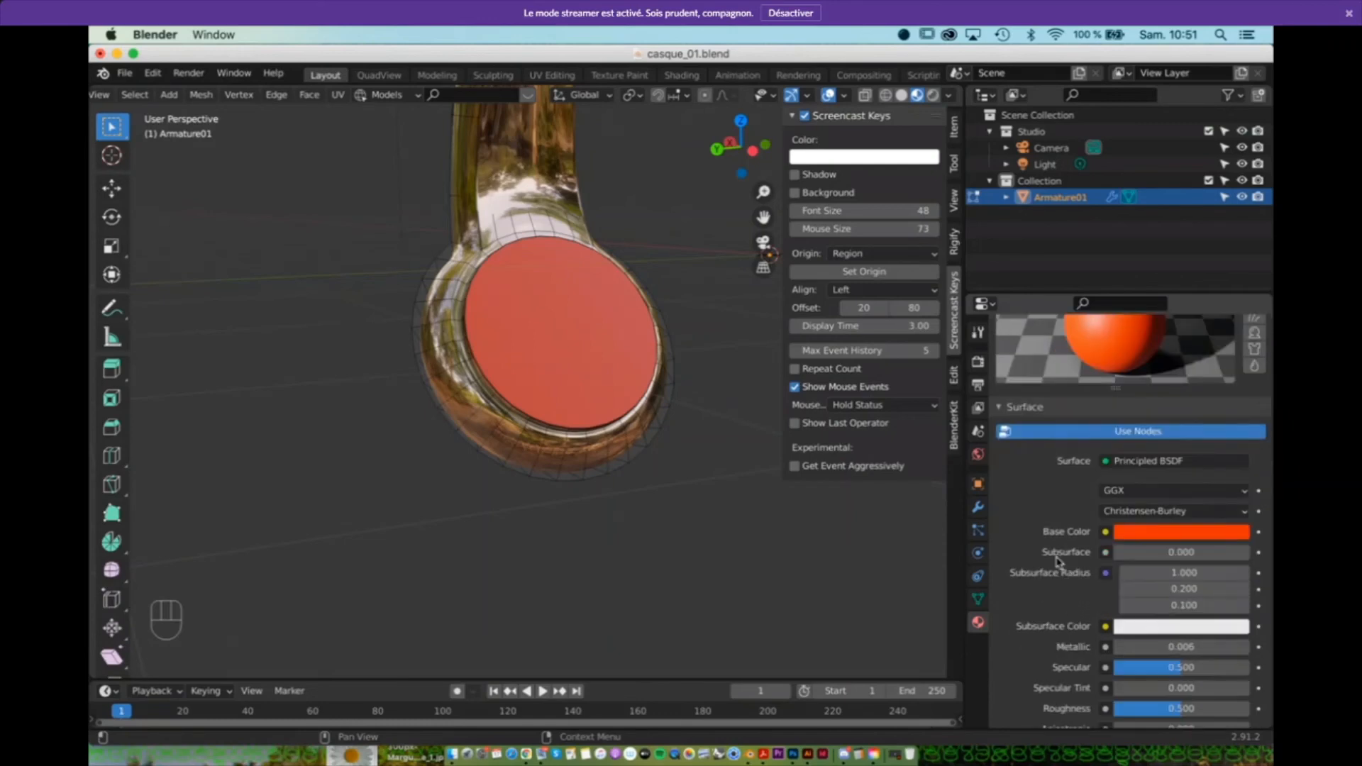
{"action": "scroll", "coordinate": [1073, 568], "scroll_direction": "down", "scroll_amount": 2}
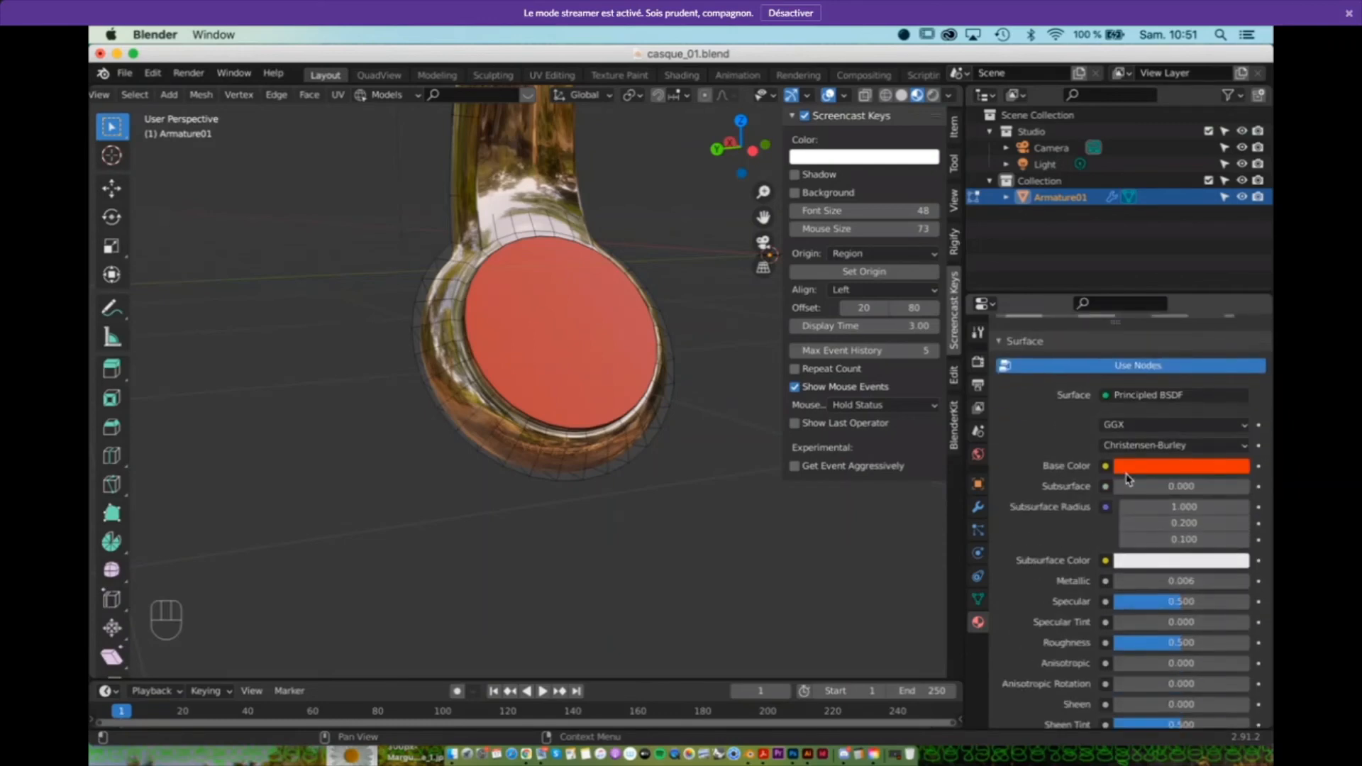
{"action": "left_click", "coordinate": [1139, 561]}
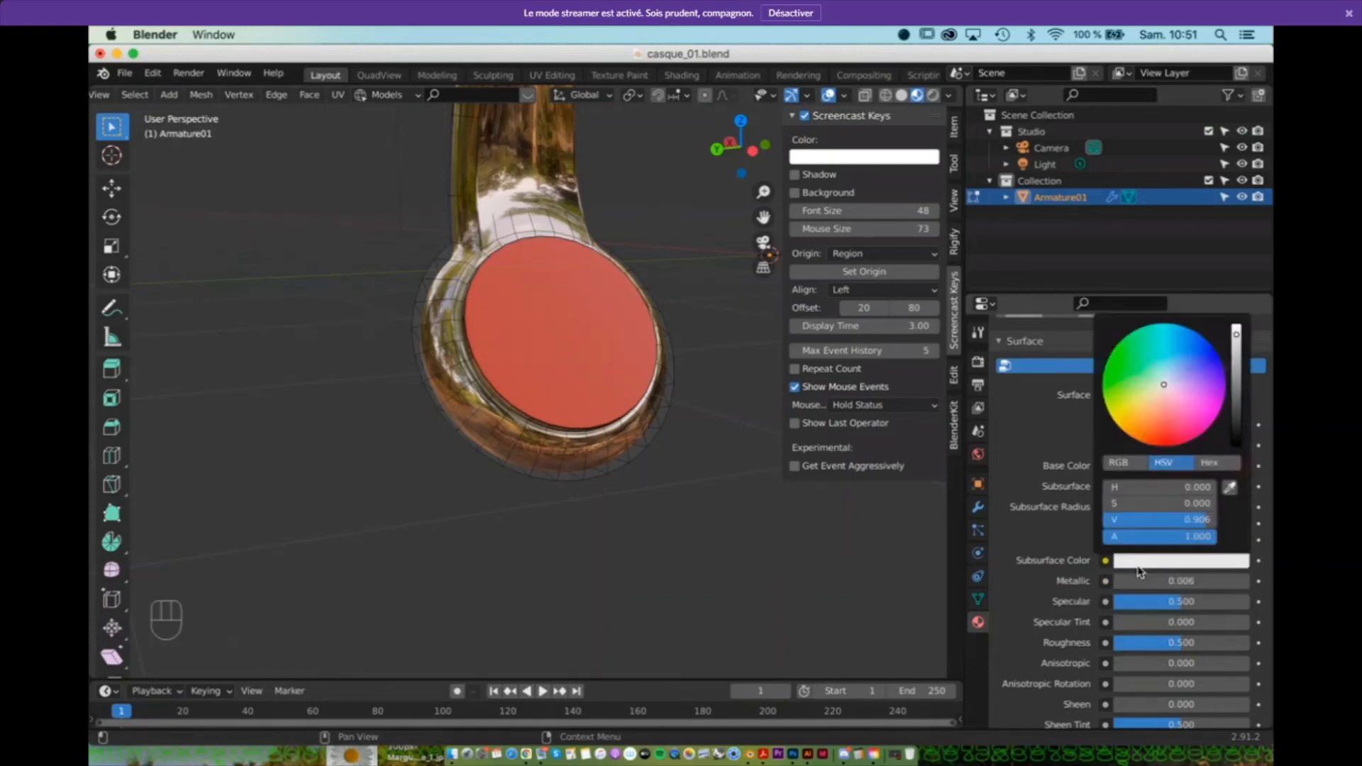
{"action": "left_click", "coordinate": [1176, 405]}
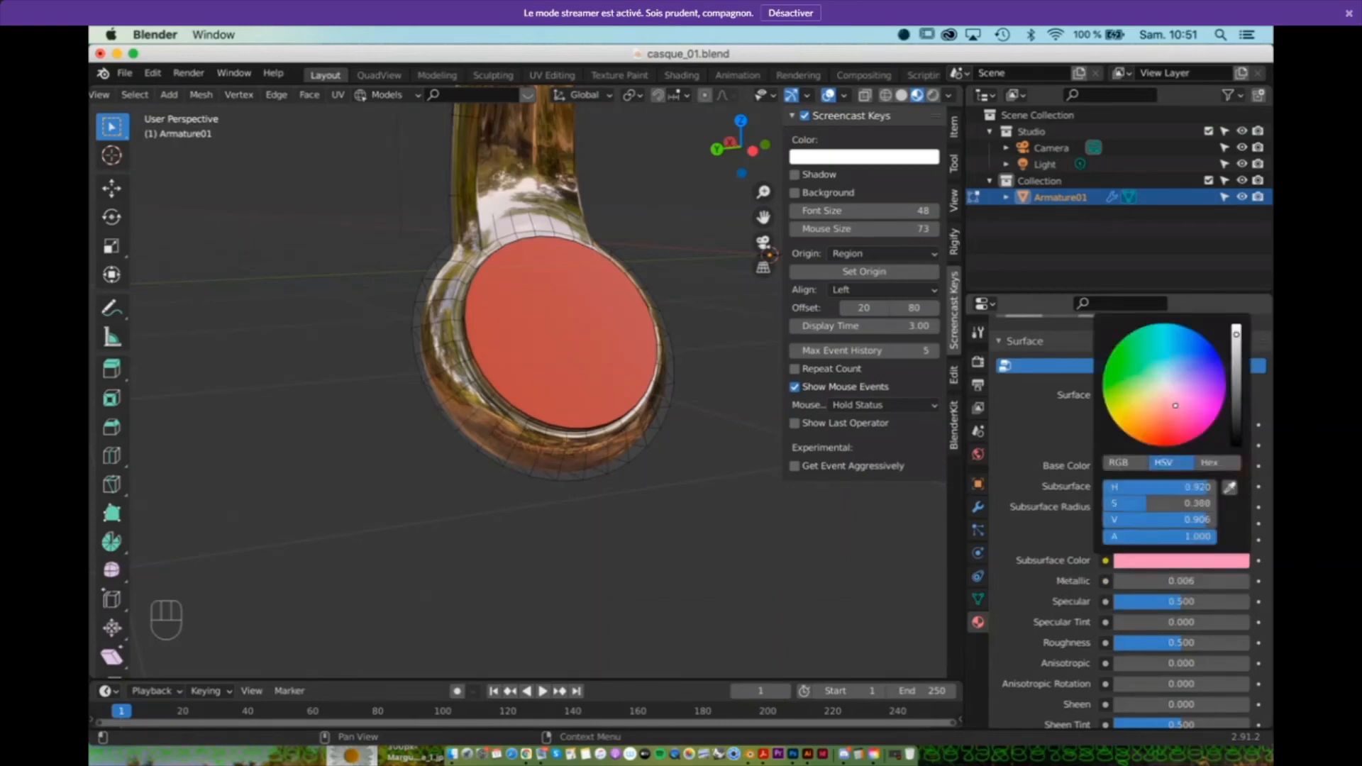
{"action": "left_click", "coordinate": [1143, 394]}
{"action": "left_click_drag", "start_coordinate": [1142, 401], "coordinate": [1118, 425]}
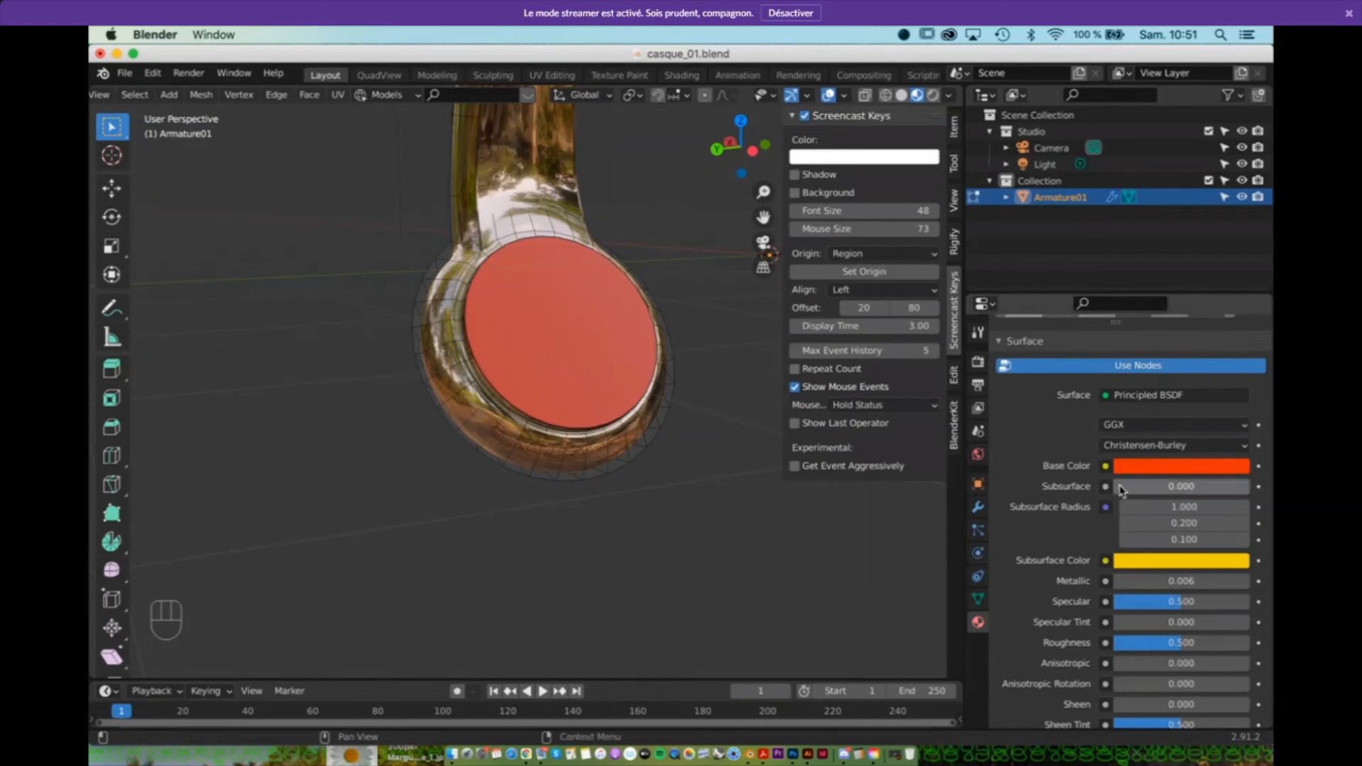
Step: Try varying the écouteur material's subsurface amount, returning it to 0.000 before setting it to 1
{"action": "left_click_drag", "start_coordinate": [1121, 490], "coordinate": [1222, 494]}
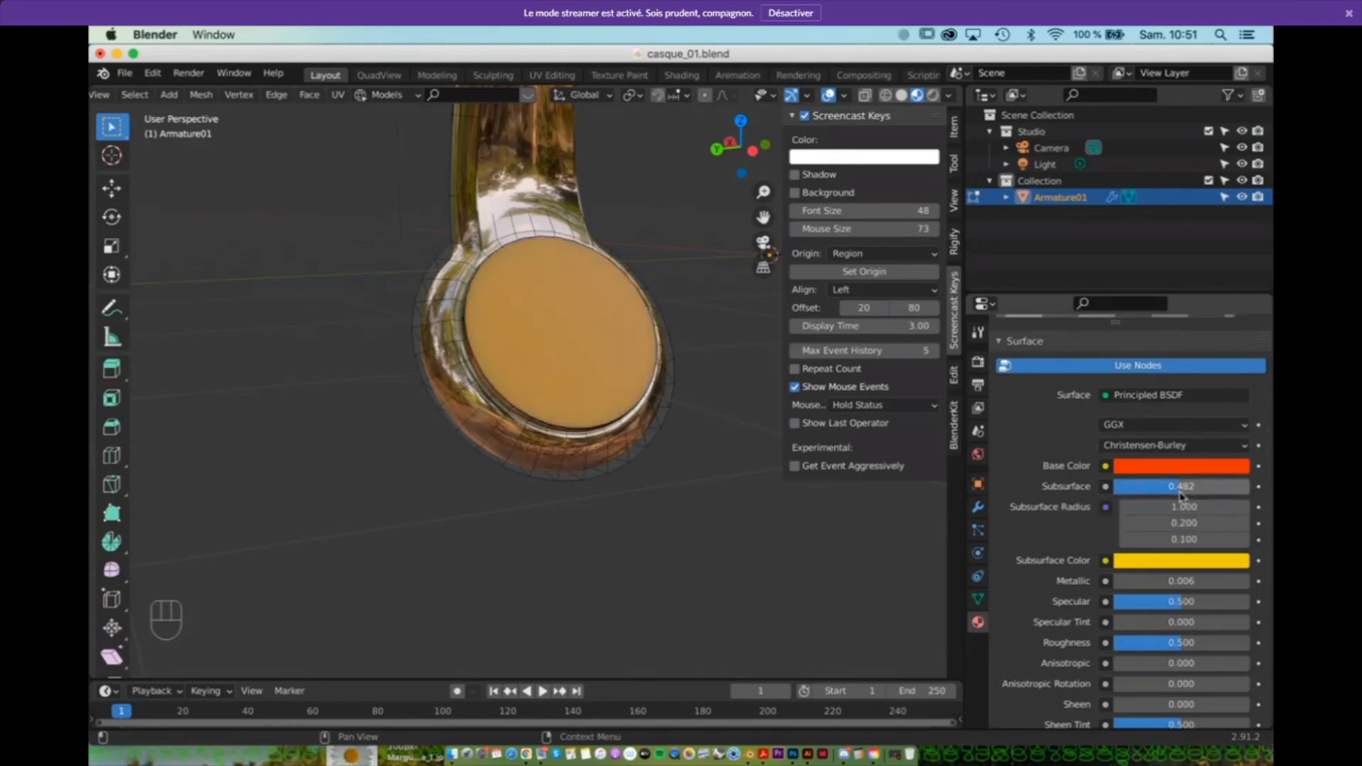
{"action": "left_click_drag", "start_coordinate": [1219, 487], "coordinate": [1114, 486]}
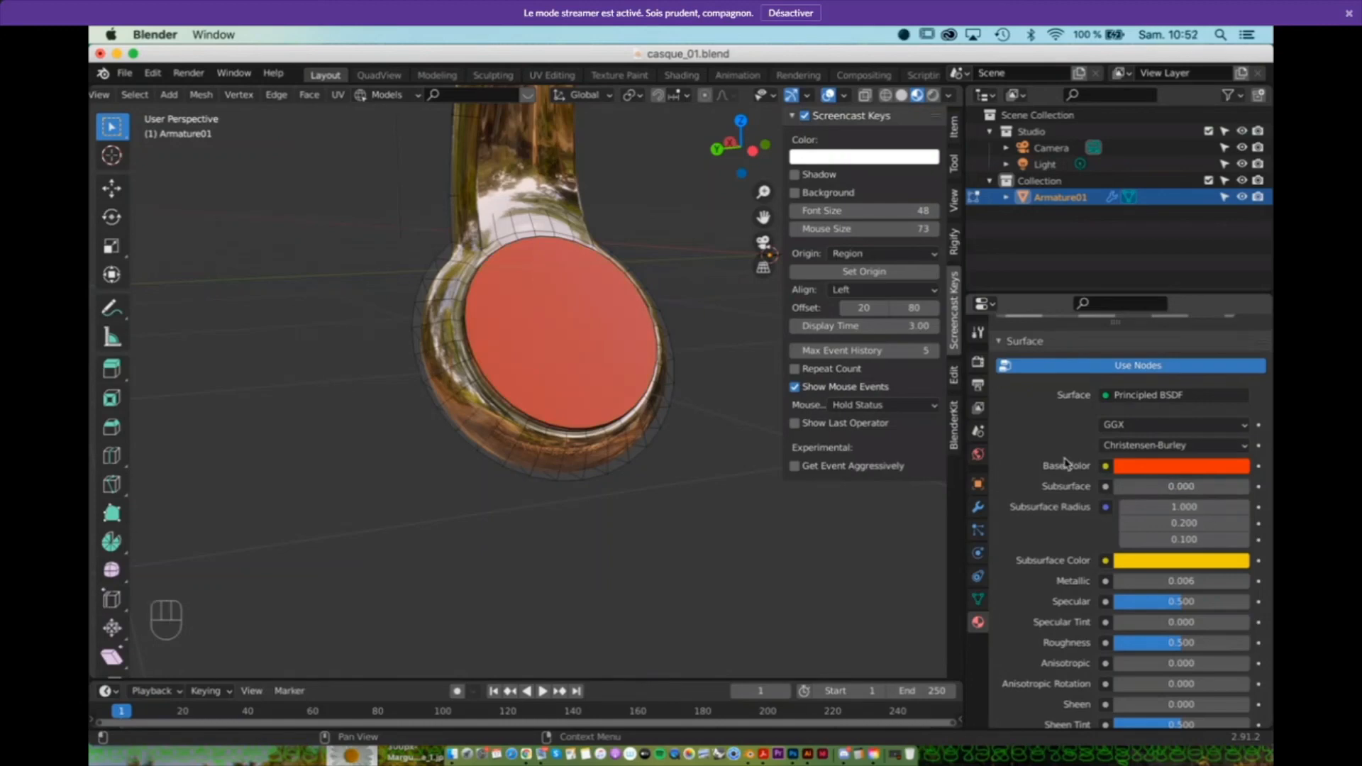
{"action": "left_click", "coordinate": [1212, 488]}
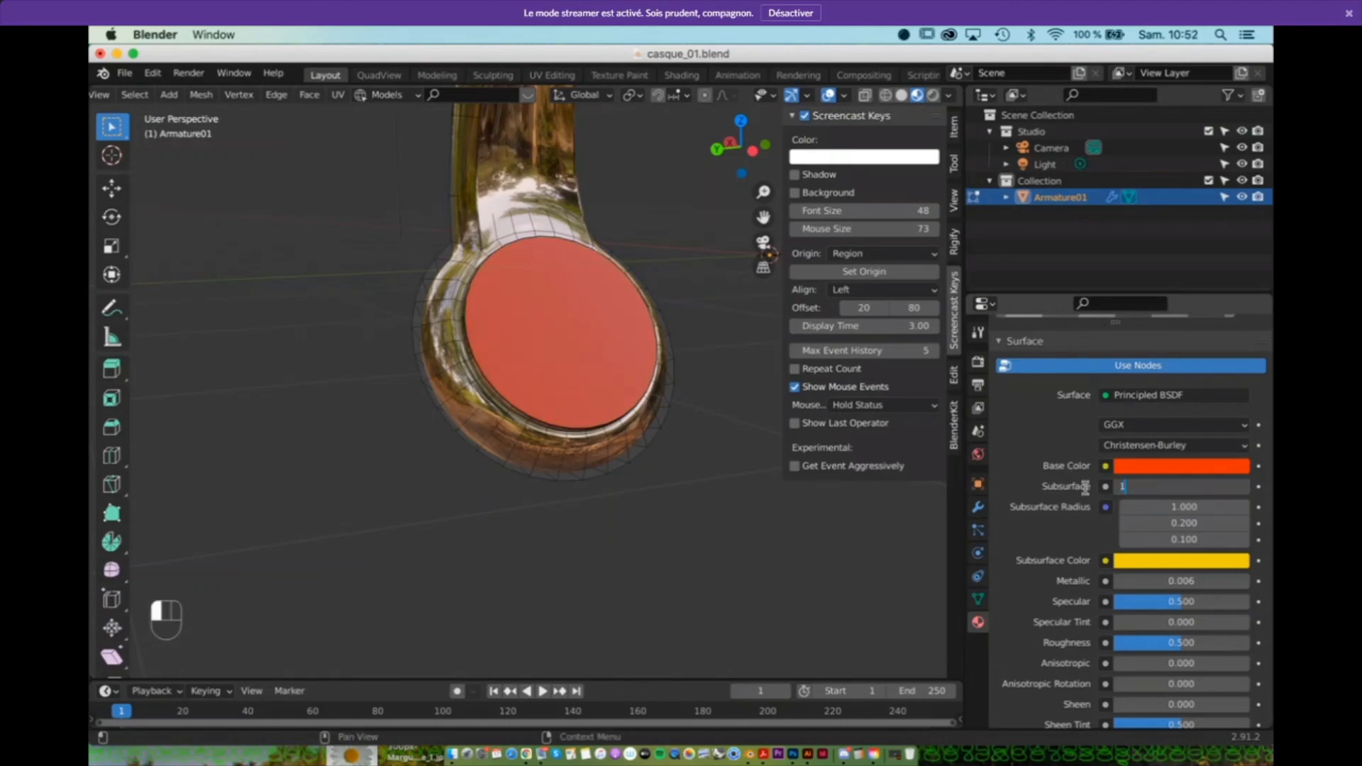
{"action": "type", "text": "1"}
{"action": "key", "text": "Return"}
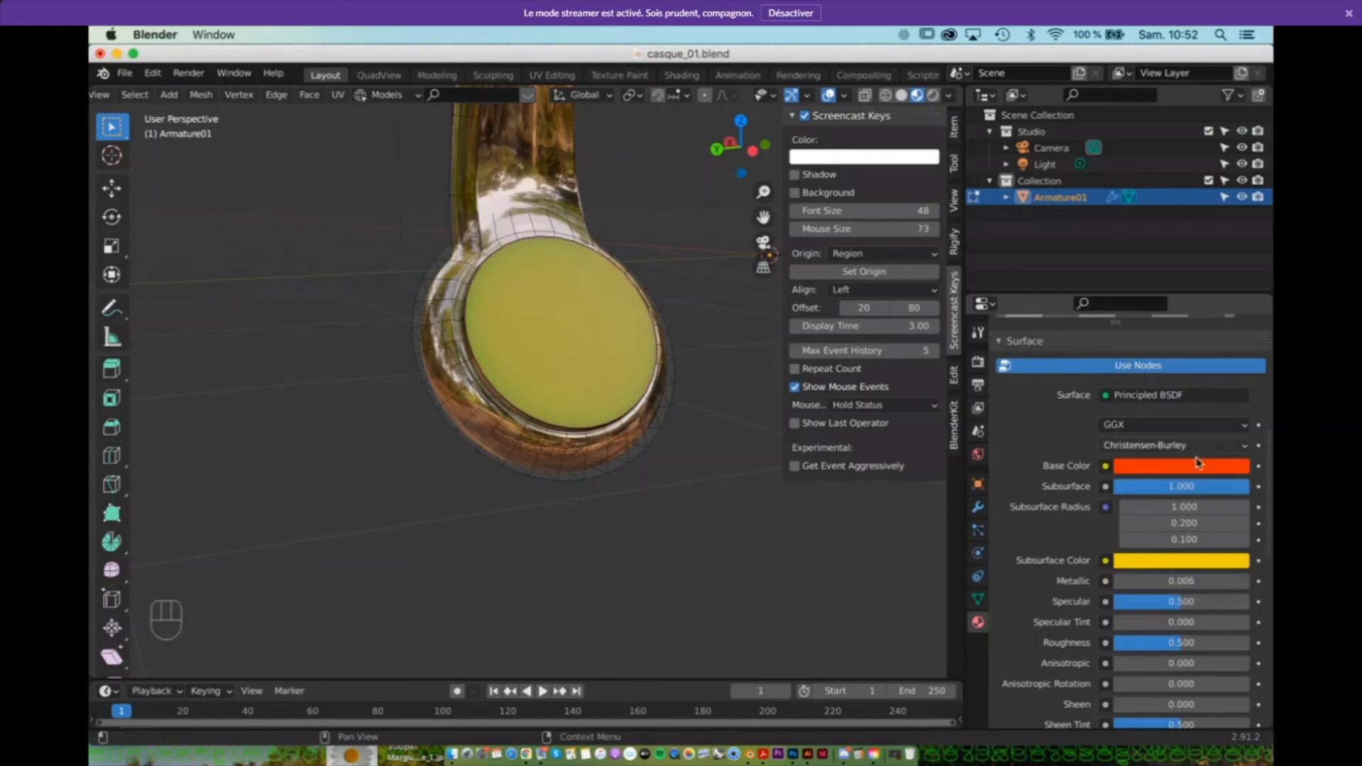
Step: Set the écouteur material's subsurface amount to 0.5 and inspect the ear cup disc from other angles
{"action": "left_click", "coordinate": [1205, 486]}
{"action": "key", "text": "BackSpace"}
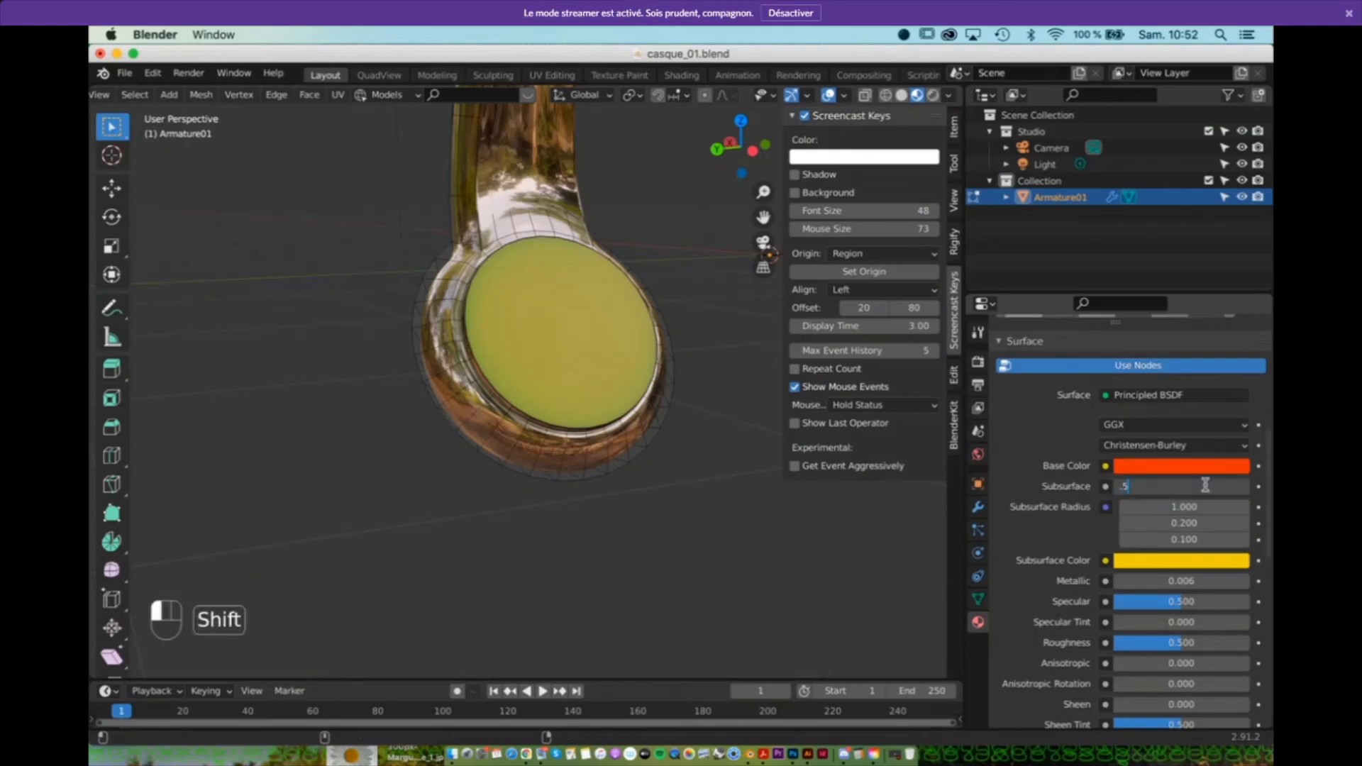
{"action": "type", "text": ".5"}
{"action": "key", "text": "Return"}
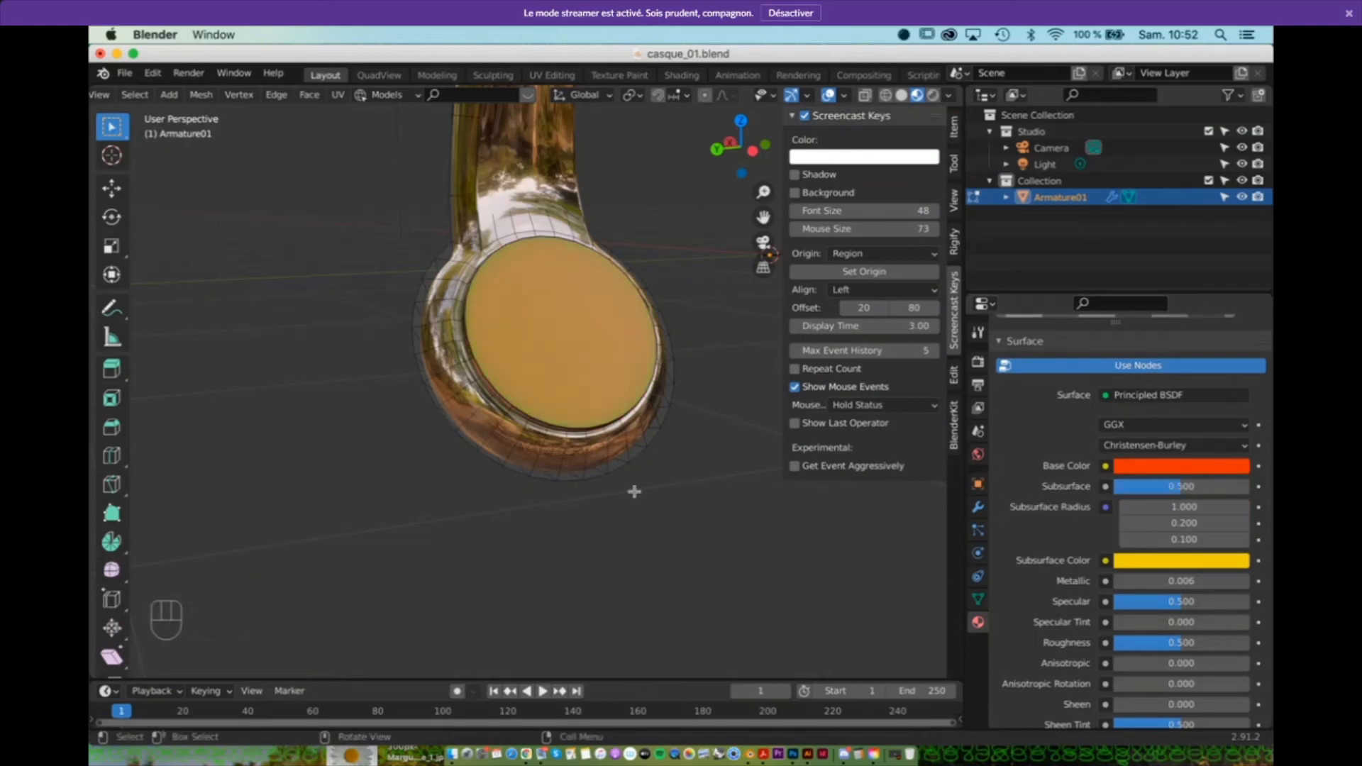
{"action": "middle_click_drag", "start_coordinate": [639, 486], "coordinate": [515, 403]}
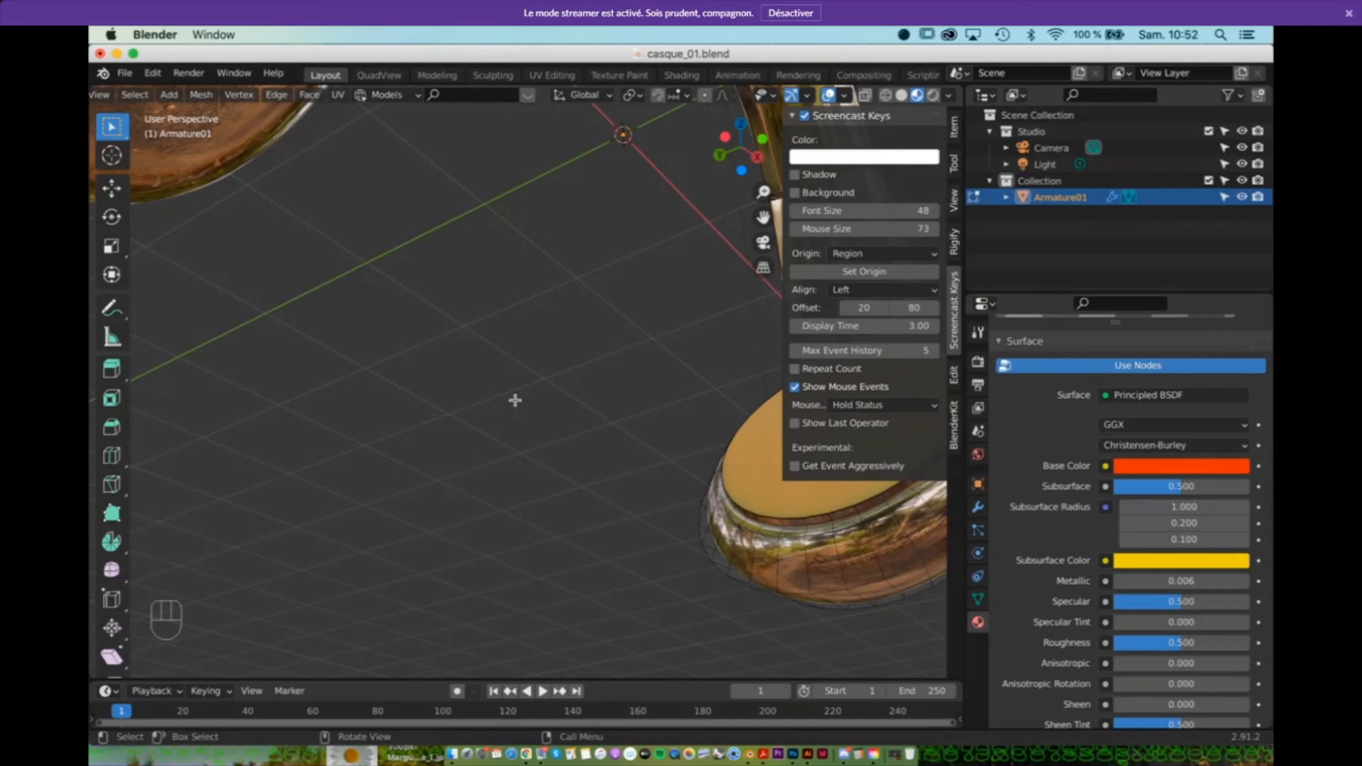
{"action": "middle_click_drag", "start_coordinate": [638, 444], "coordinate": [717, 496]}
Step: Set the écouteur material's subsurface color to a warm near-white with value 0.997 and raise its subsurface amount to 0.729
{"action": "scroll", "coordinate": [1040, 448], "scroll_direction": "up", "scroll_amount": 5}
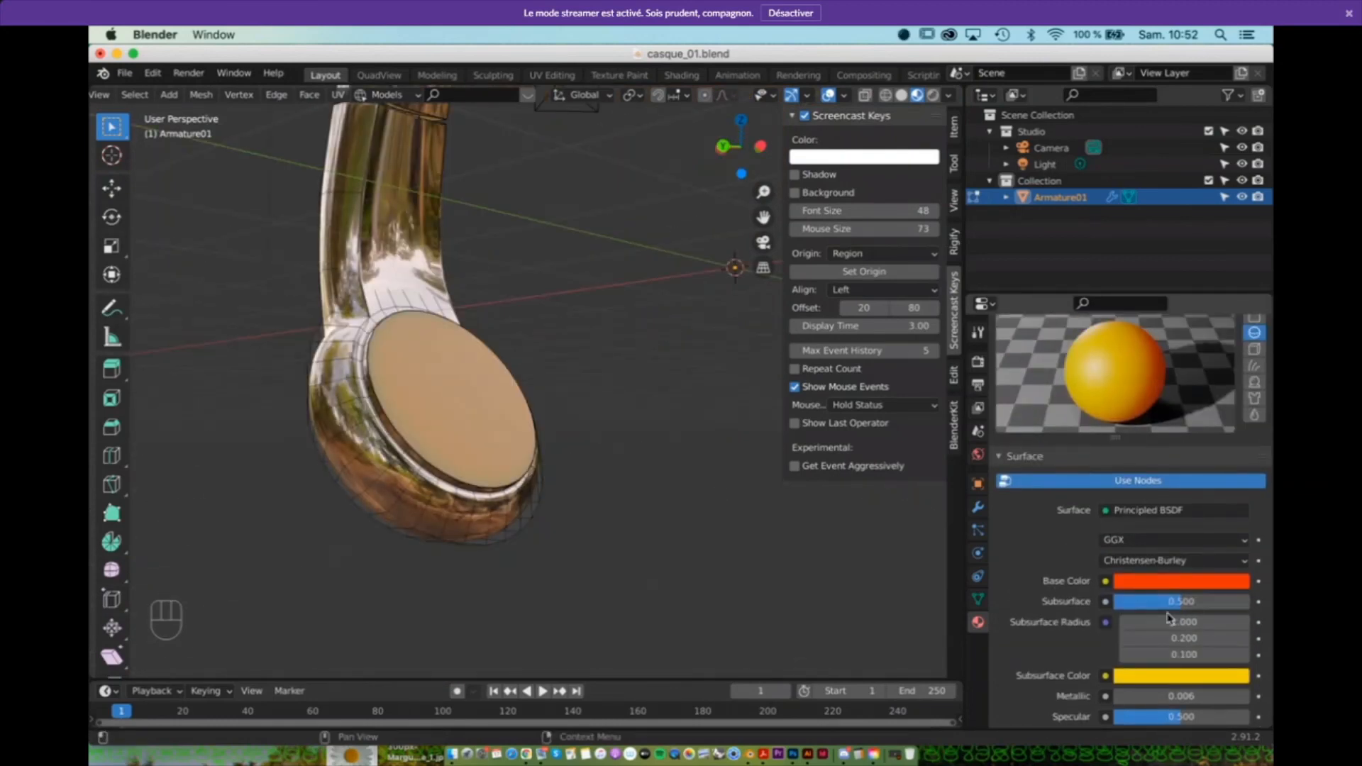
{"action": "left_click", "coordinate": [1138, 677]}
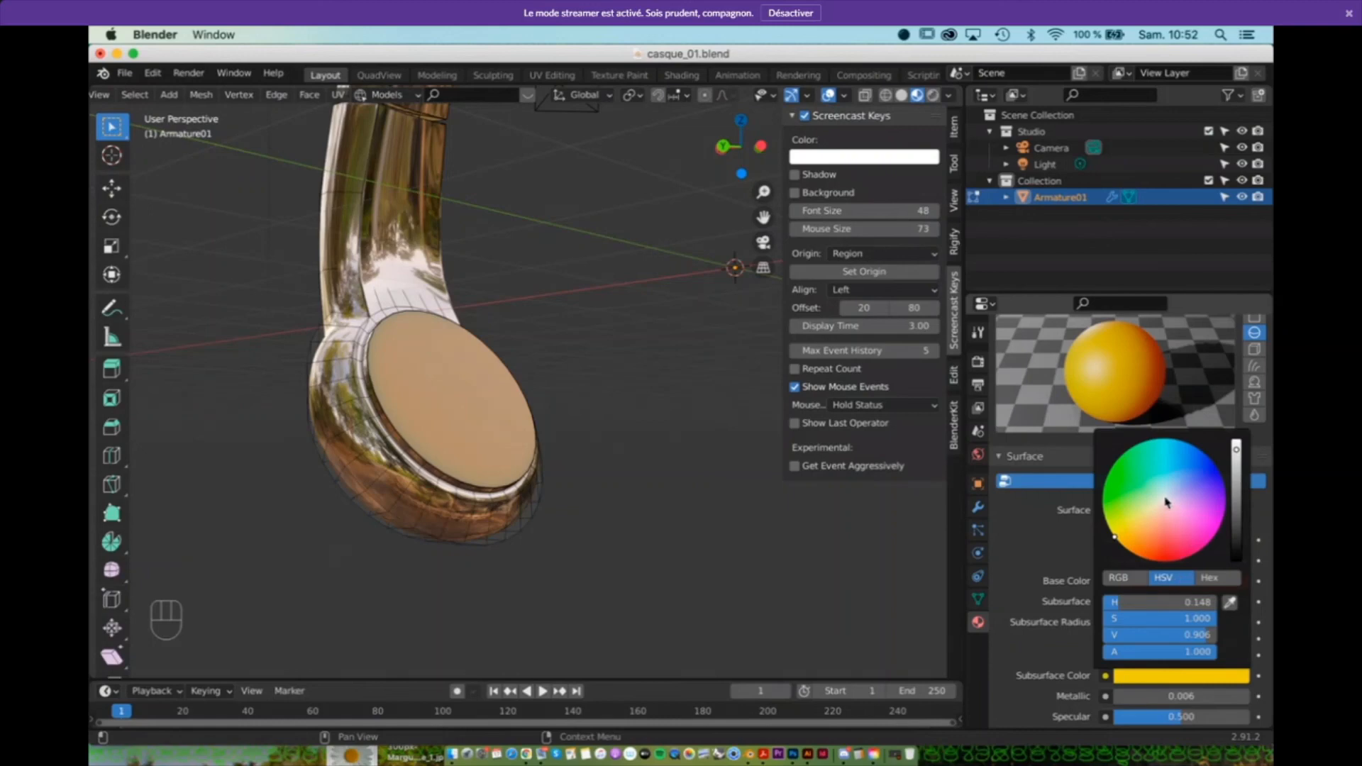
{"action": "scroll", "coordinate": [1168, 503], "scroll_direction": "up", "scroll_amount": 2}
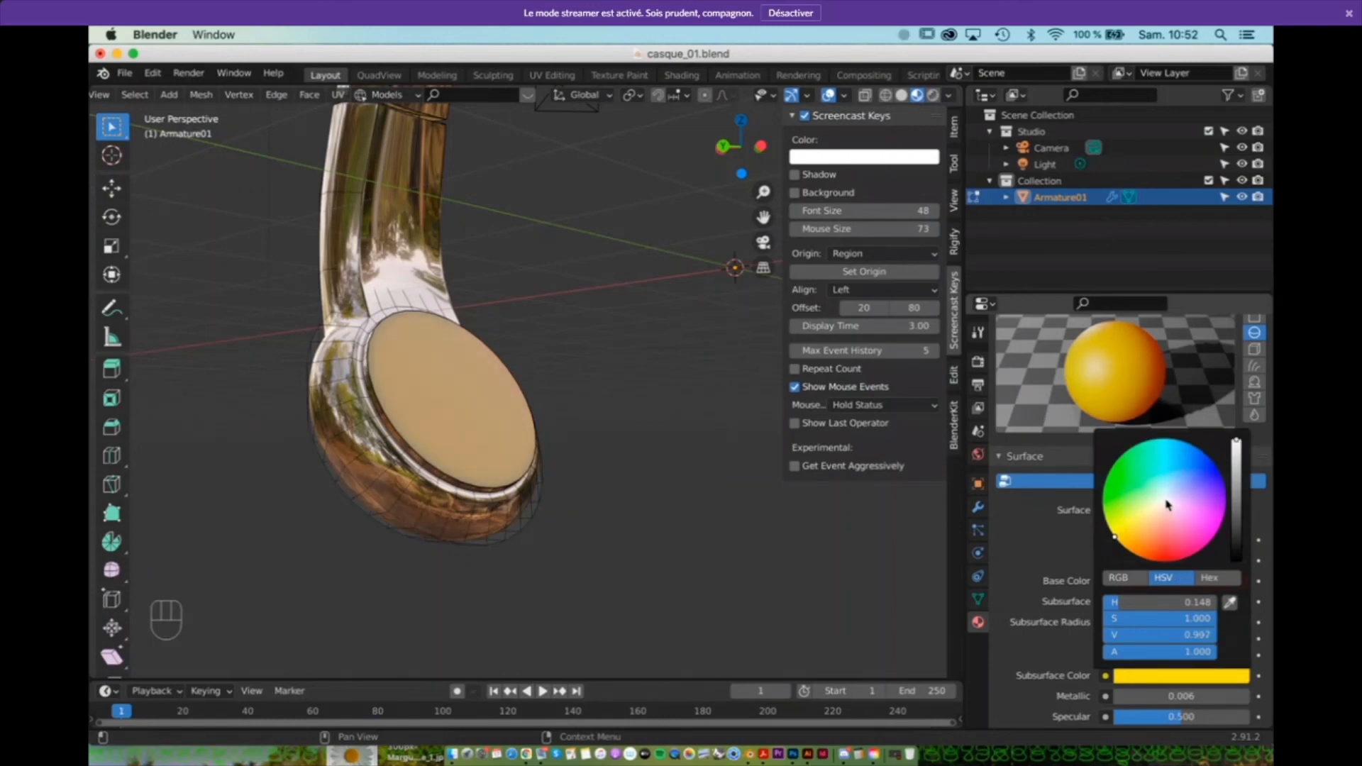
{"action": "left_click", "coordinate": [1167, 504]}
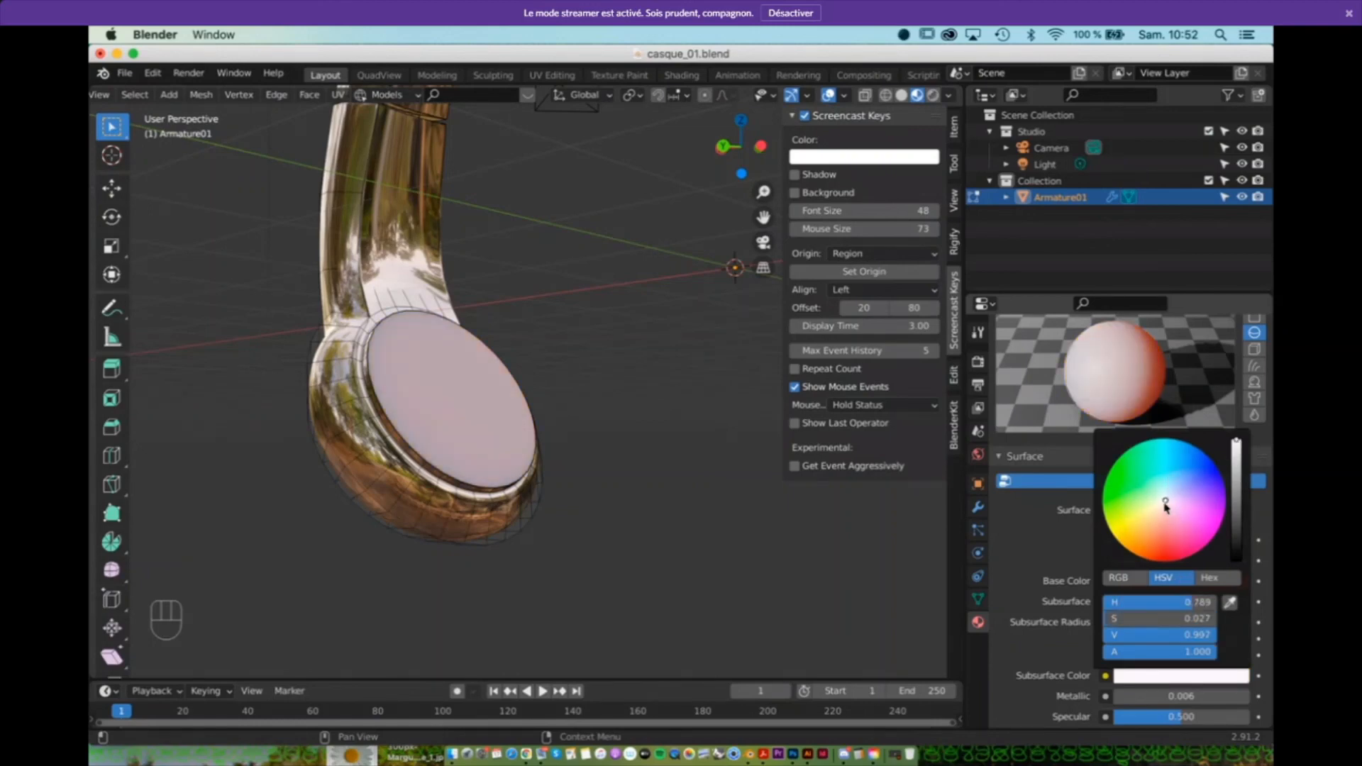
{"action": "left_click", "coordinate": [1164, 503]}
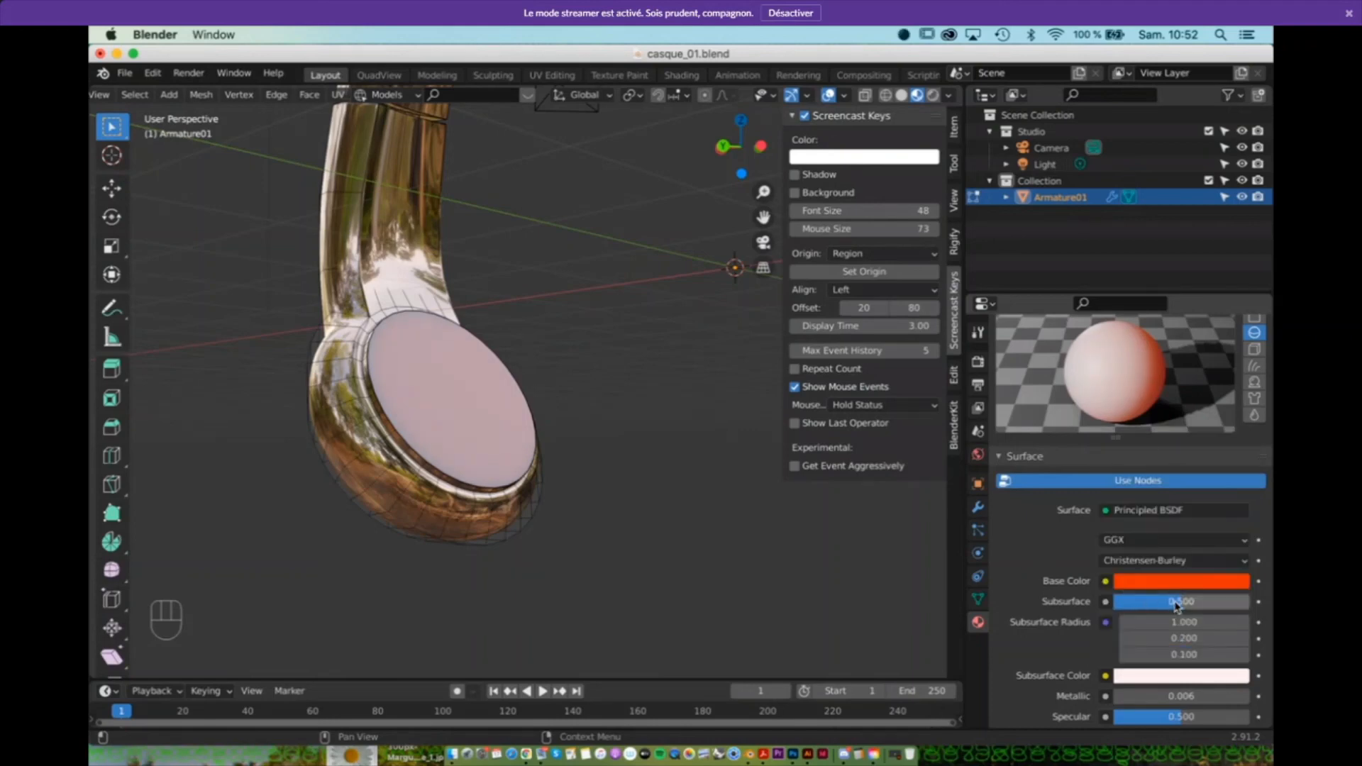
{"action": "left_click", "coordinate": [1181, 601]}
{"action": "left_click_drag", "start_coordinate": [1182, 602], "coordinate": [1216, 606]}
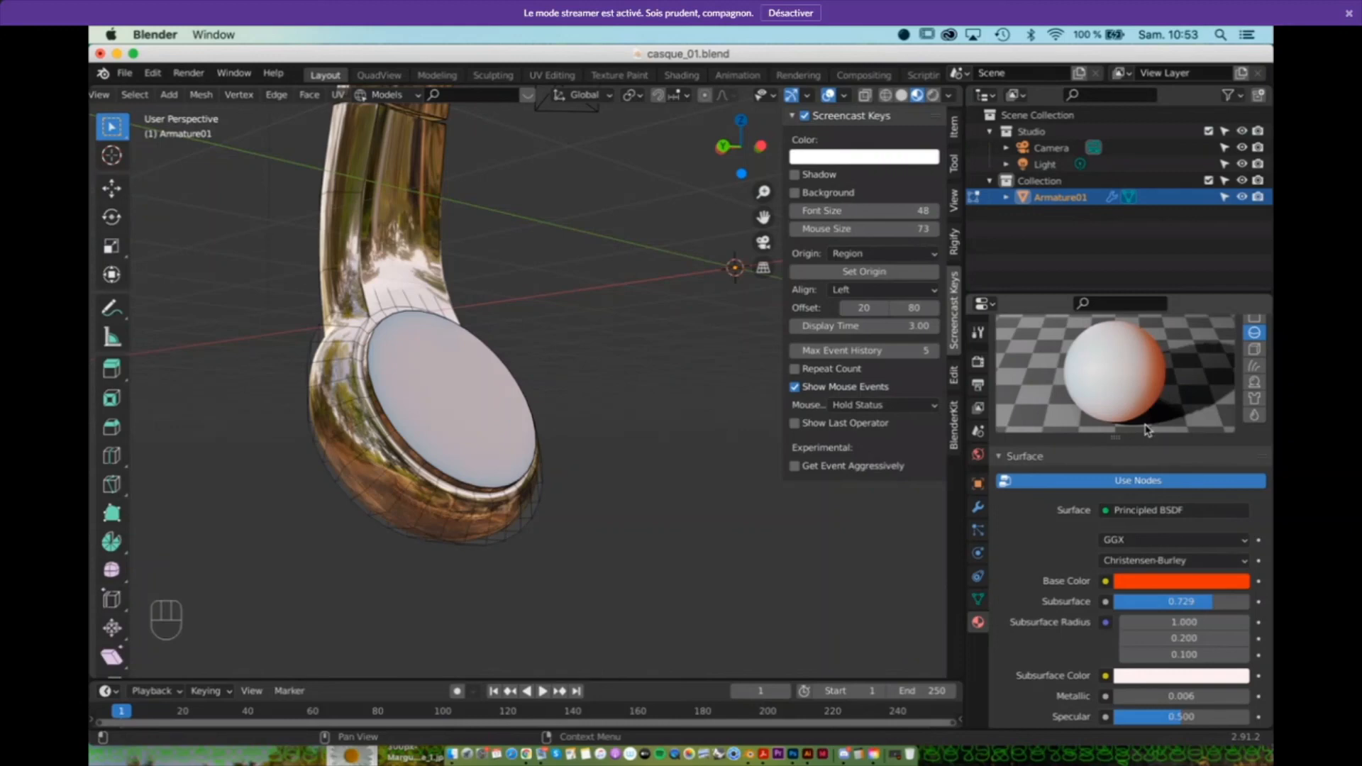
Step: Change the écouteur material's base color to a pale lavender and check it in the material preview
{"action": "scroll", "coordinate": [1167, 376], "scroll_direction": "up", "scroll_amount": 2}
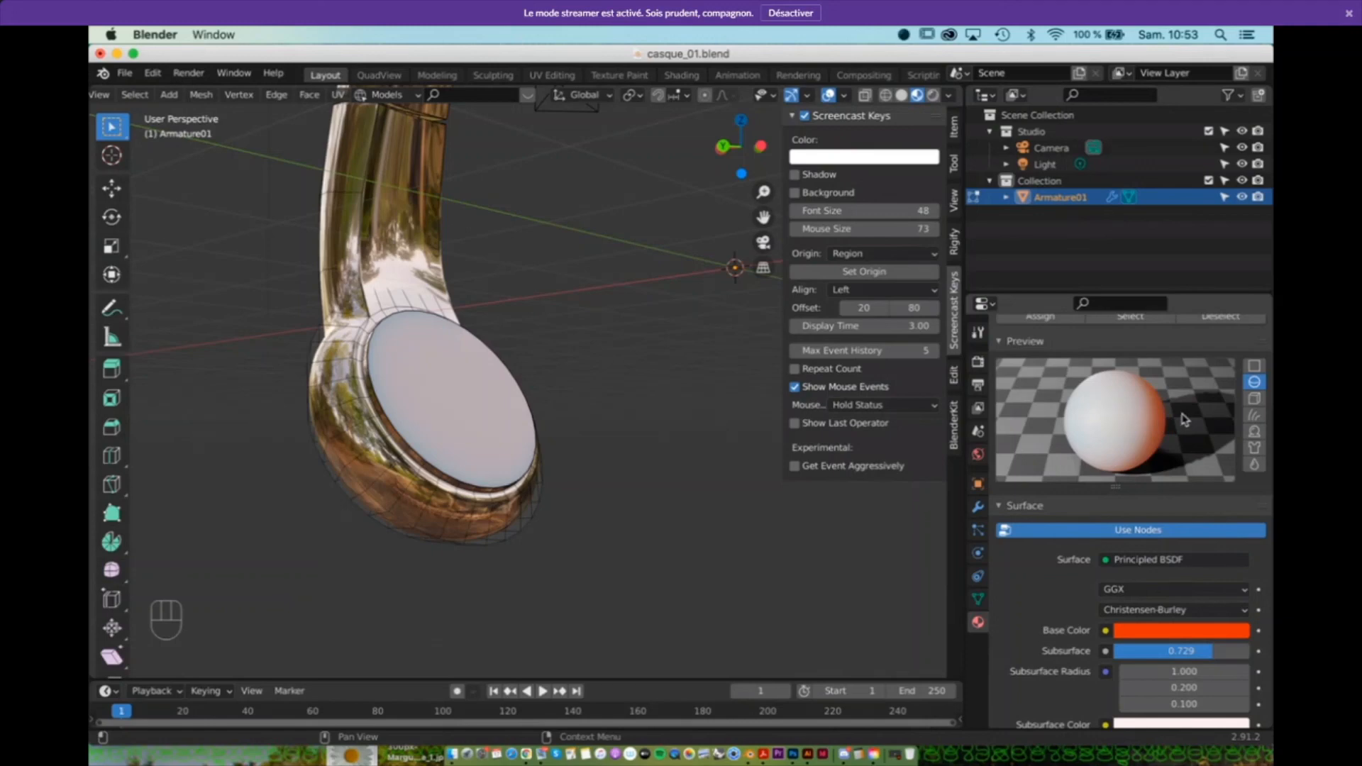
{"action": "scroll", "coordinate": [1182, 426], "scroll_direction": "up", "scroll_amount": 2}
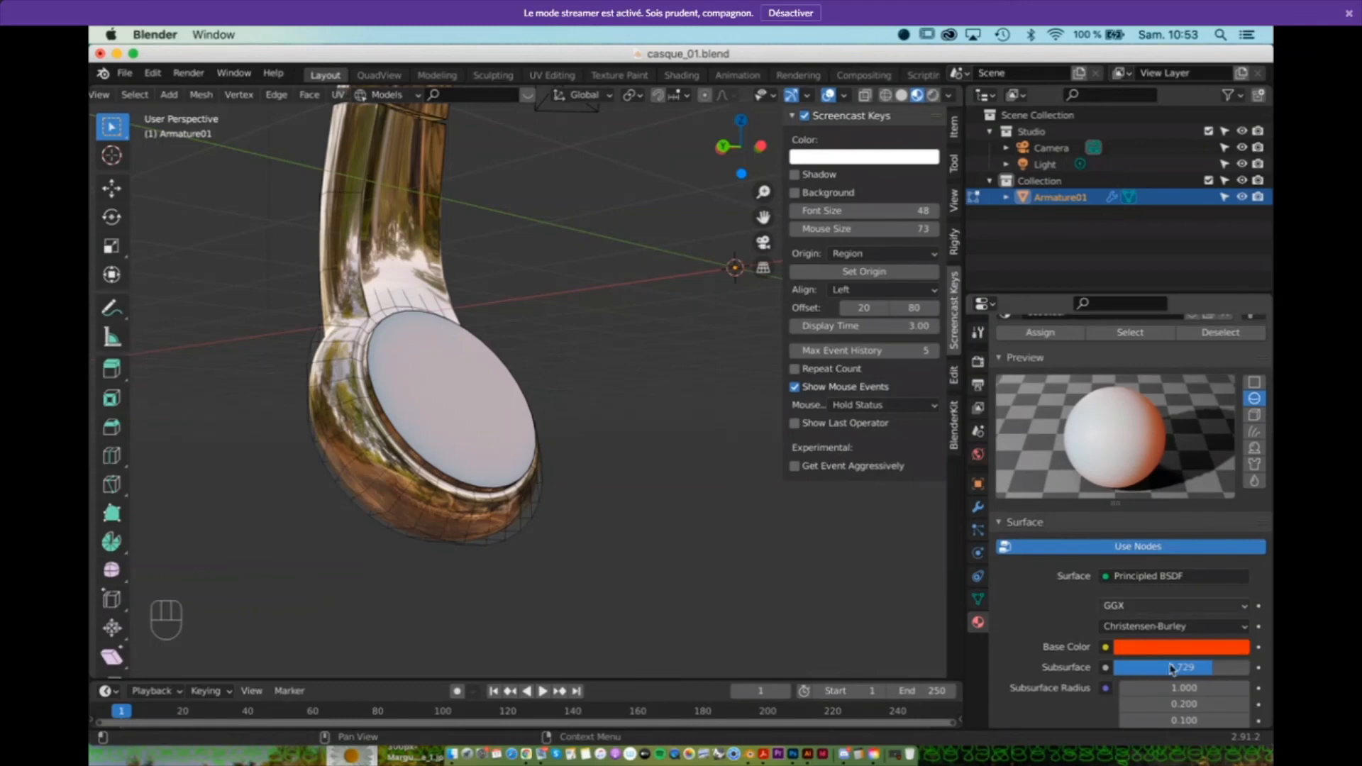
{"action": "left_click", "coordinate": [1184, 647]}
{"action": "left_click", "coordinate": [1218, 462]}
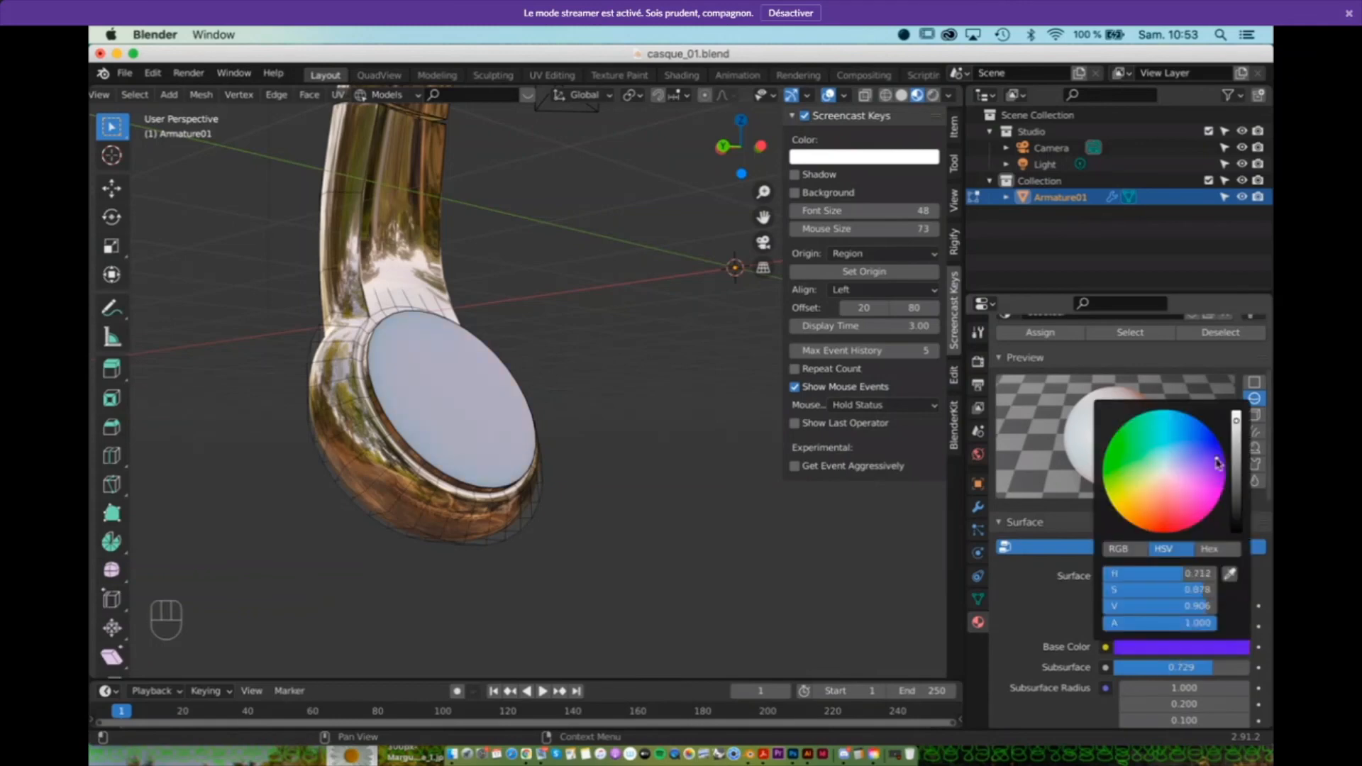
{"action": "left_click", "coordinate": [1181, 467]}
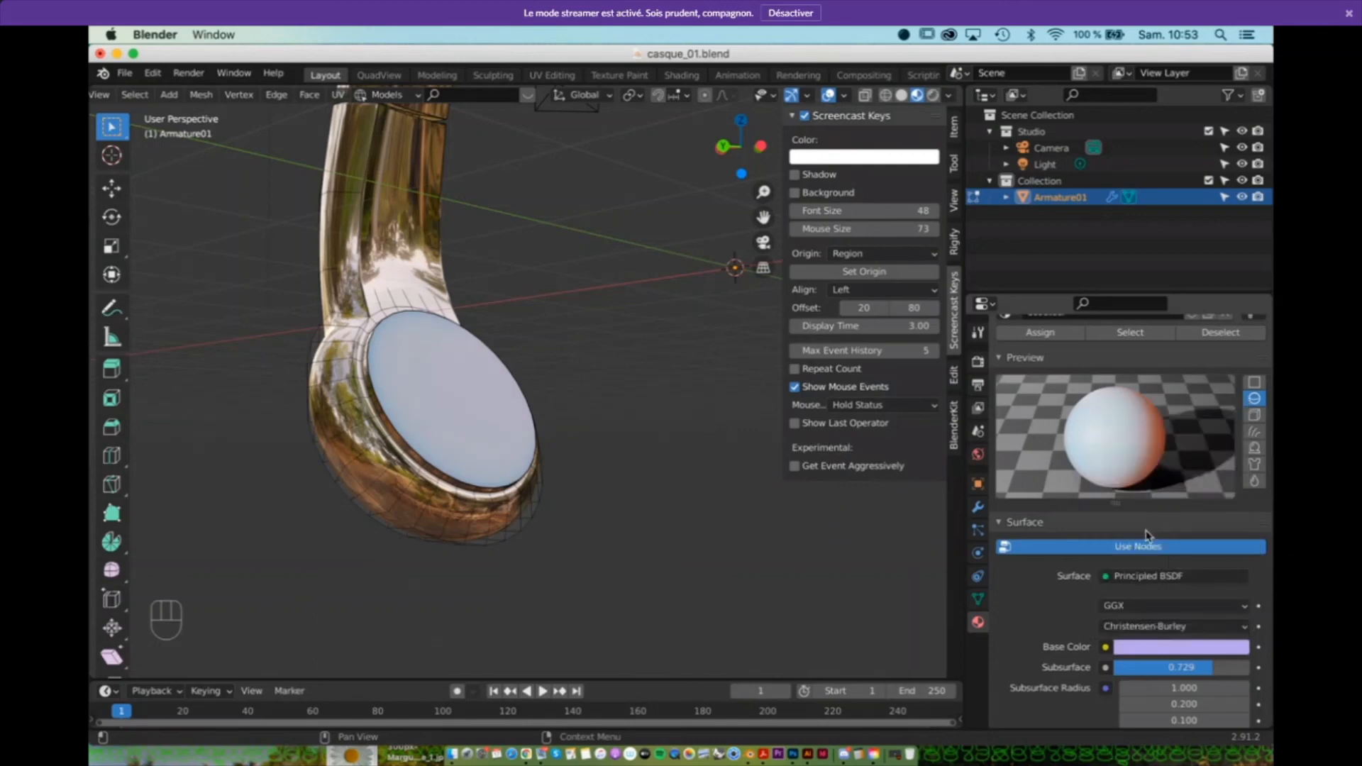
{"action": "scroll", "coordinate": [1150, 500], "scroll_direction": "up", "scroll_amount": 1}
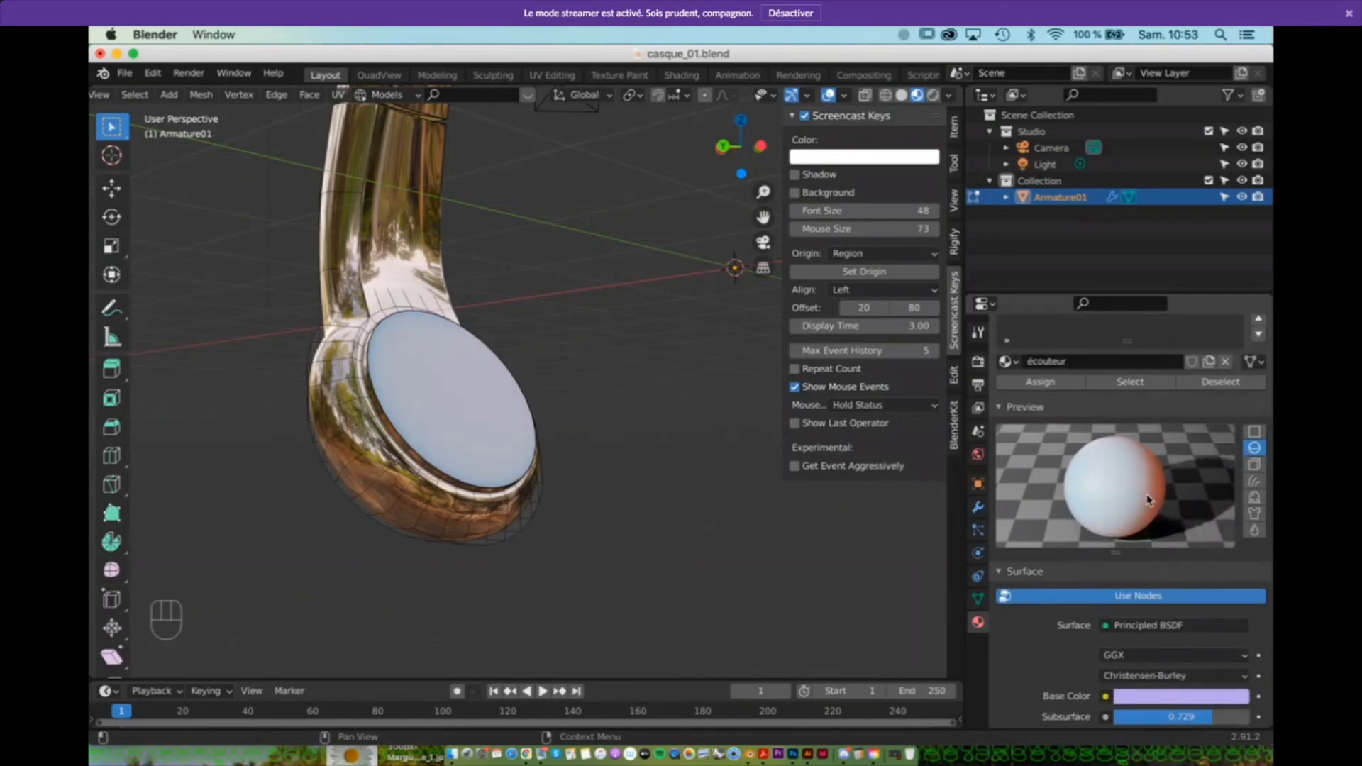